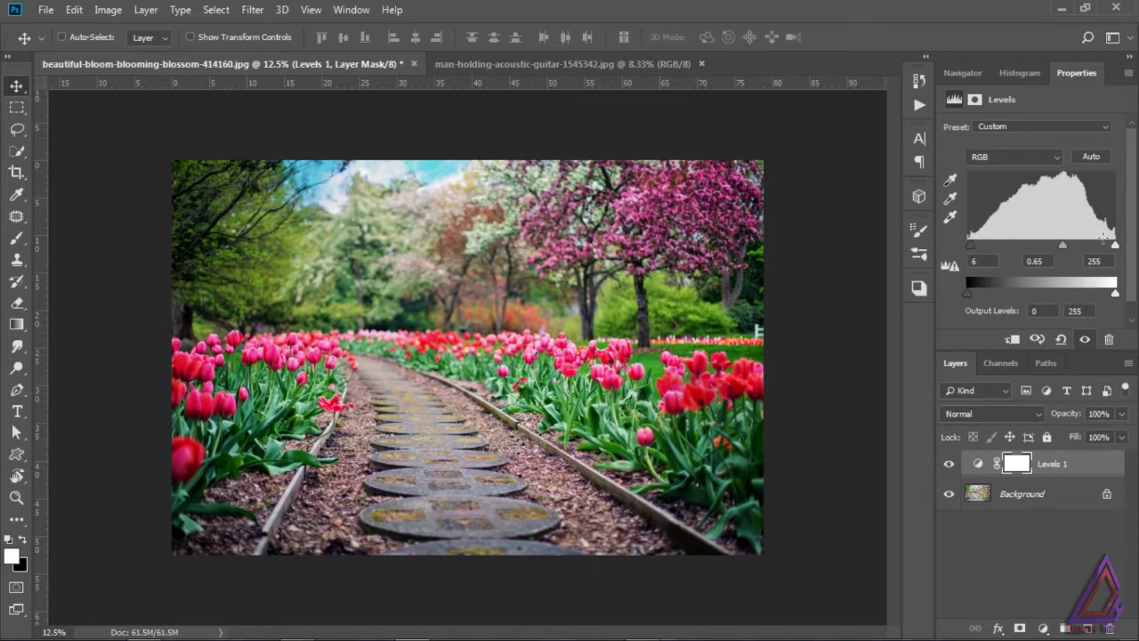
Set the Levels adjustment's midtone input to 0.52 and white input to 255, comparing the garden photo with and without it
{"action": "left_click_drag", "start_coordinate": [1116, 246], "coordinate": [1060, 246]}
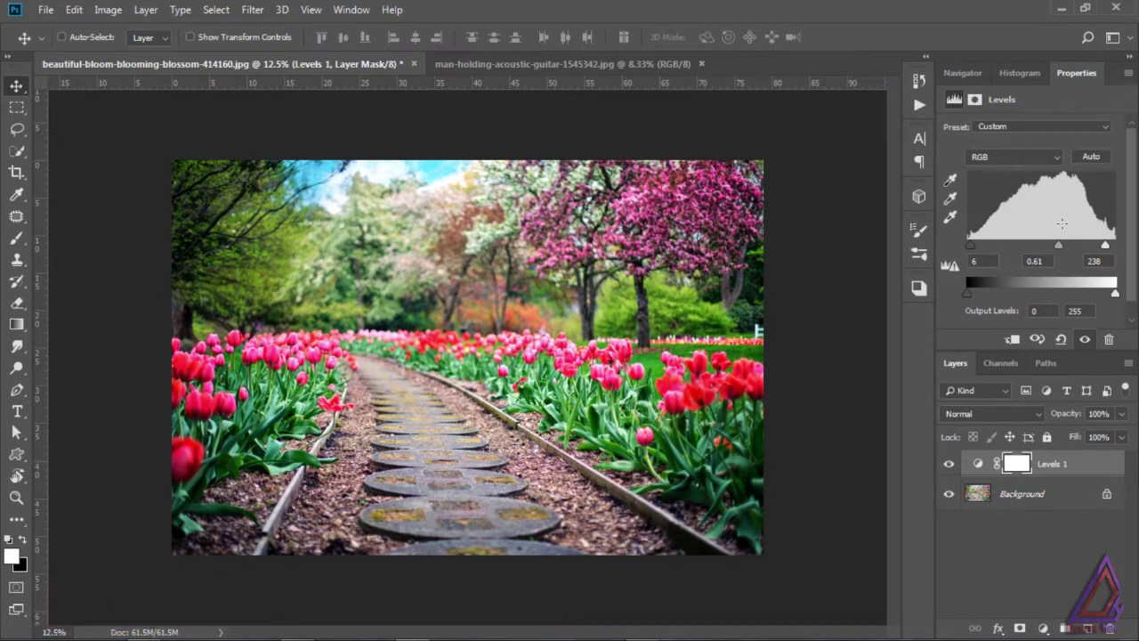
{"action": "left_click", "coordinate": [950, 464]}
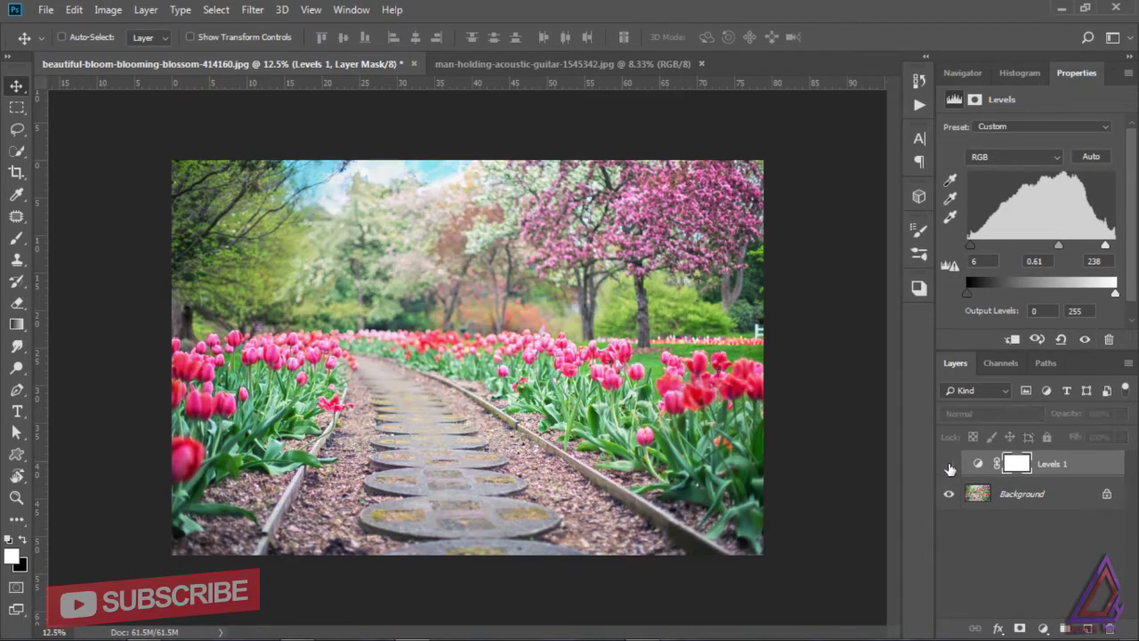
{"action": "left_click", "coordinate": [947, 463]}
{"action": "left_click", "coordinate": [974, 543]}
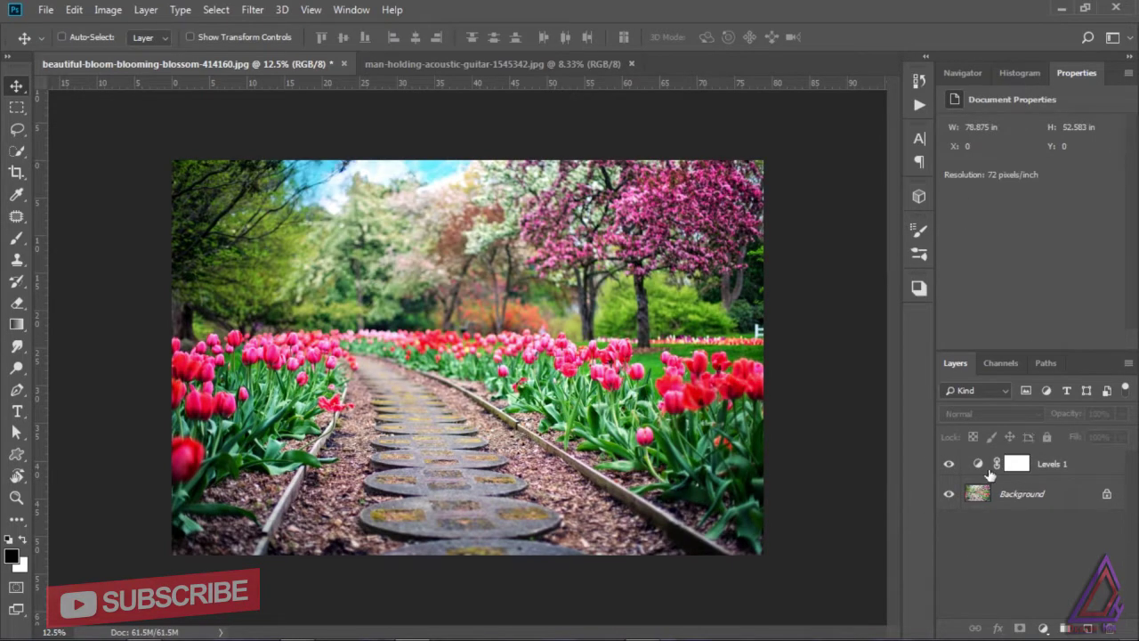
{"action": "left_click", "coordinate": [1091, 468]}
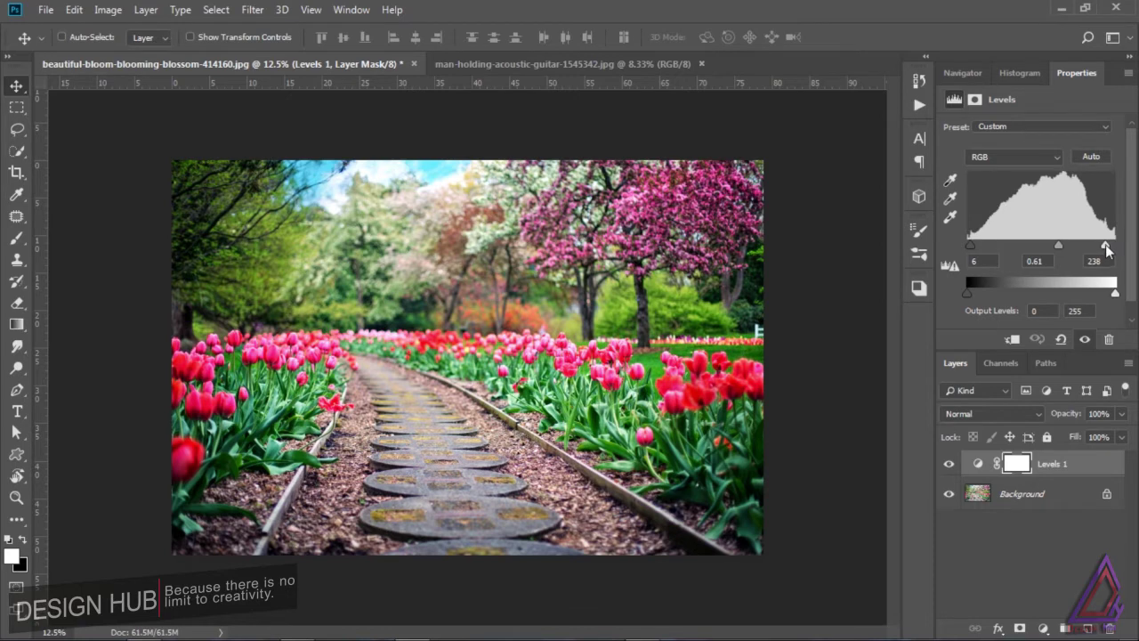
{"action": "left_click_drag", "start_coordinate": [1107, 246], "coordinate": [1072, 245]}
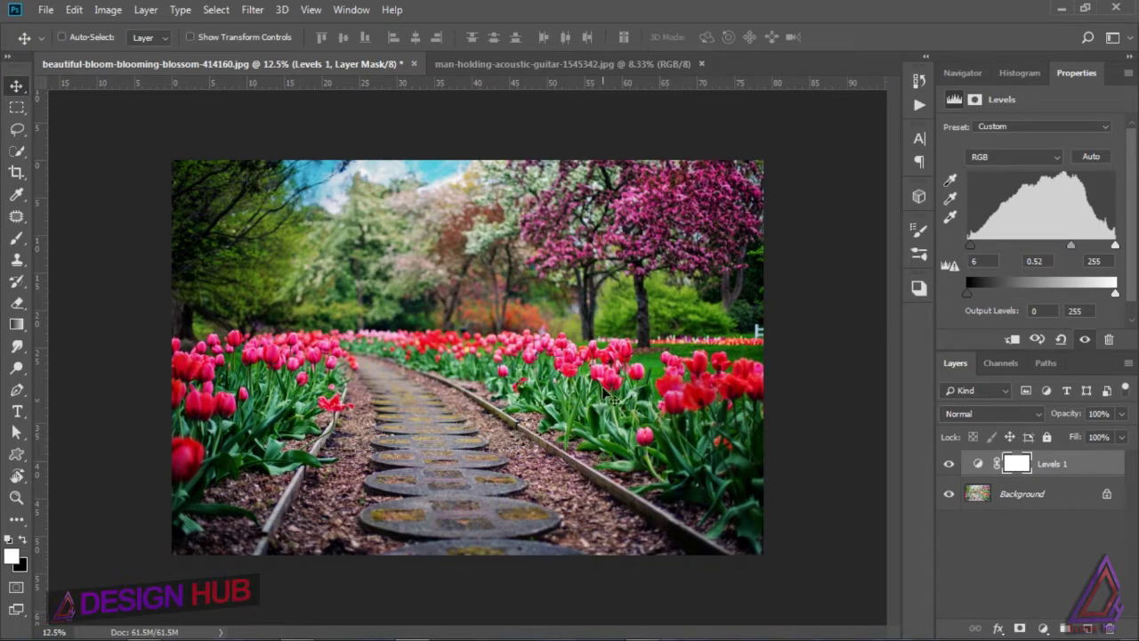
Convert the garden photo's Background layer to a smart object
{"action": "left_click", "coordinate": [980, 500]}
{"action": "right_click", "coordinate": [1055, 496]}
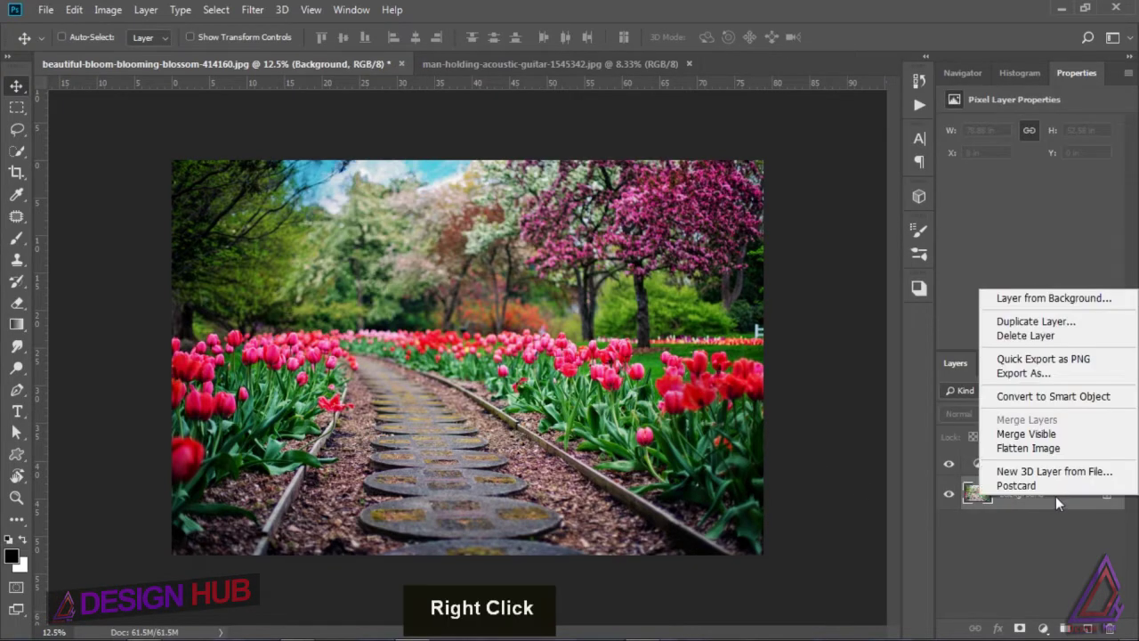
{"action": "left_click", "coordinate": [1077, 396]}
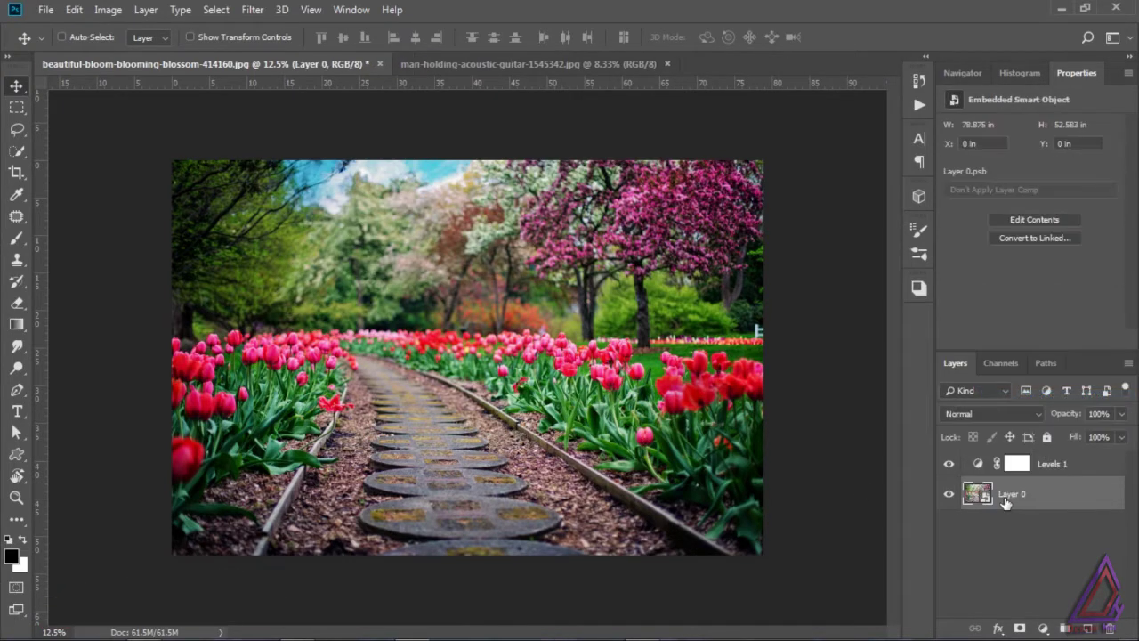
Add a 46 px Tilt-Shift blur centred on the nearest stepping stones, with its upper focus and fade lines lowered toward them
{"action": "left_click", "coordinate": [254, 11]}
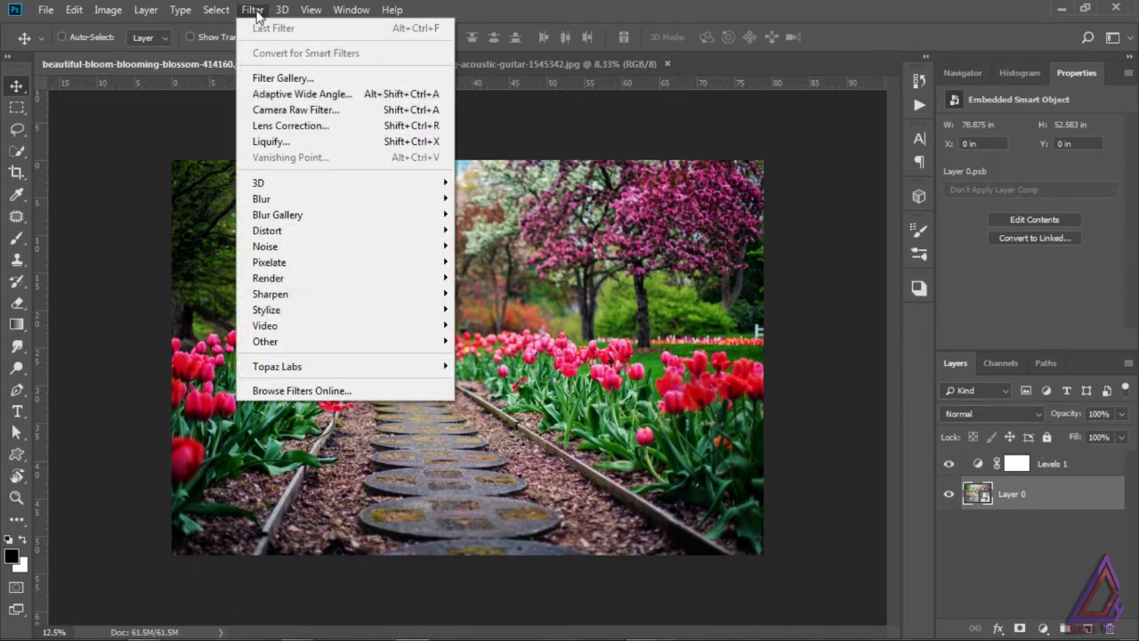
{"action": "mouse_move", "coordinate": [285, 216]}
{"action": "left_click", "coordinate": [222, 248]}
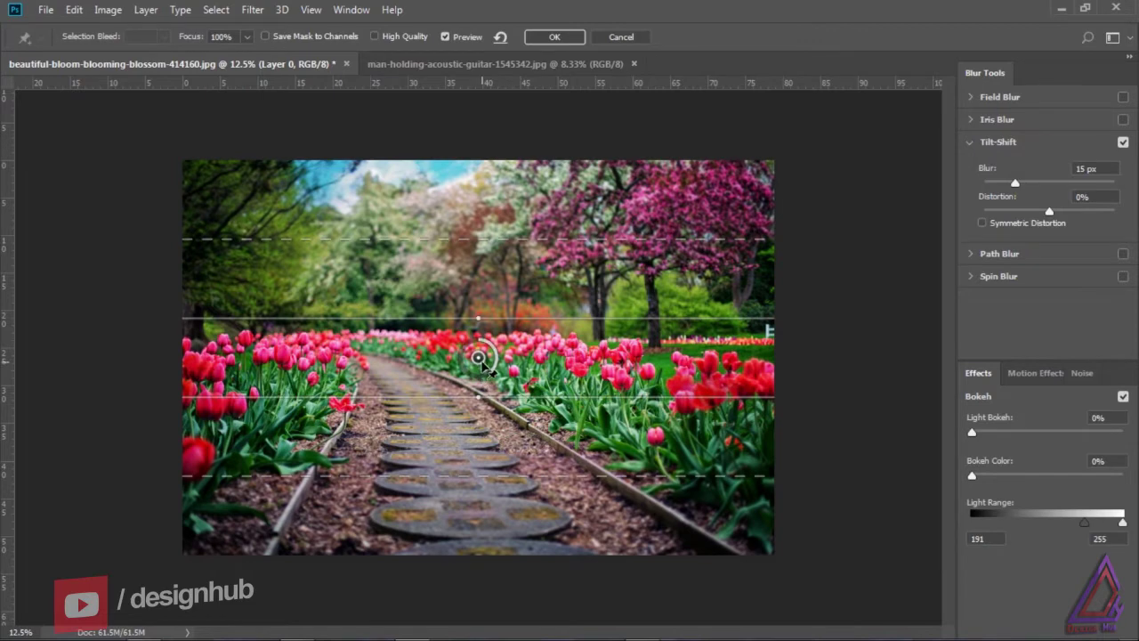
{"action": "left_click_drag", "start_coordinate": [481, 365], "coordinate": [475, 522]}
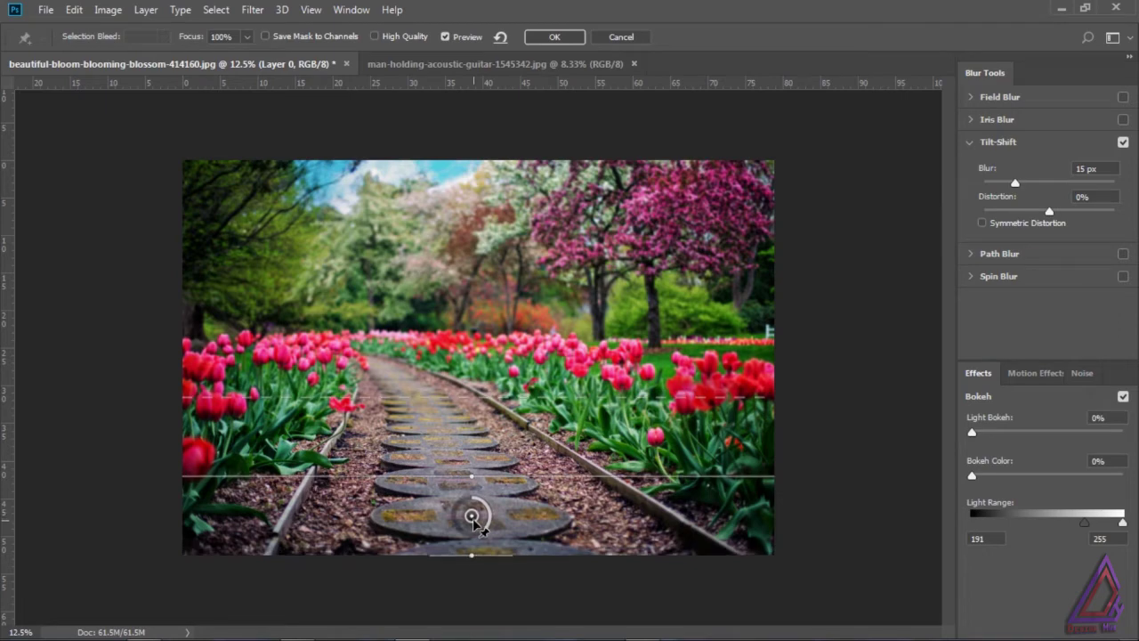
{"action": "left_click_drag", "start_coordinate": [477, 525], "coordinate": [462, 552]}
{"action": "left_click_drag", "start_coordinate": [485, 420], "coordinate": [485, 434]}
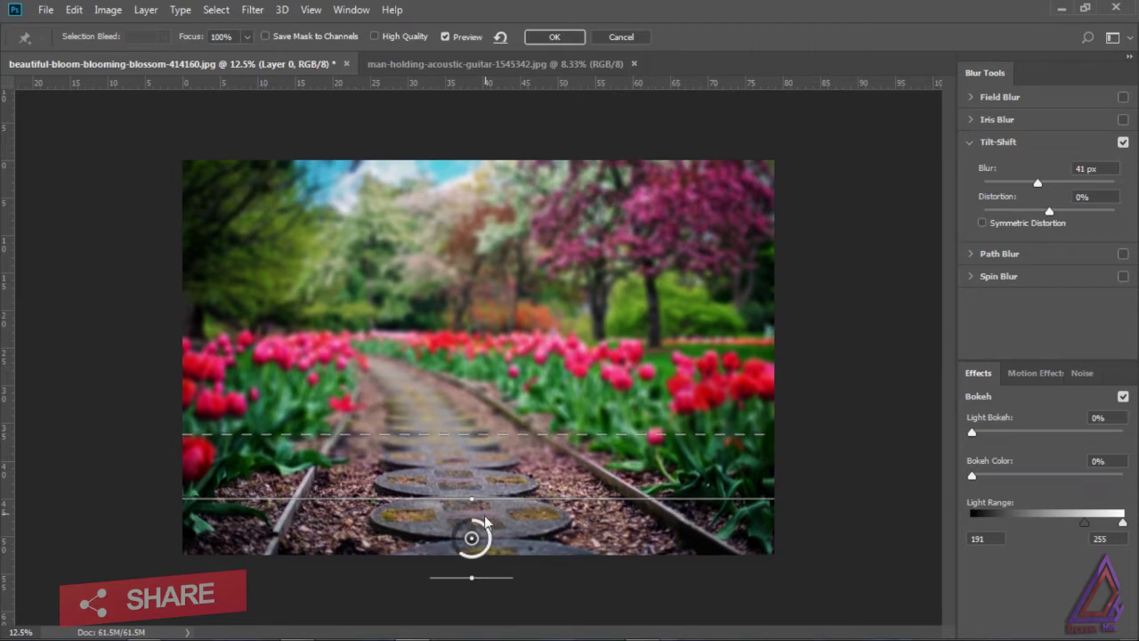
{"action": "left_click_drag", "start_coordinate": [487, 499], "coordinate": [490, 514]}
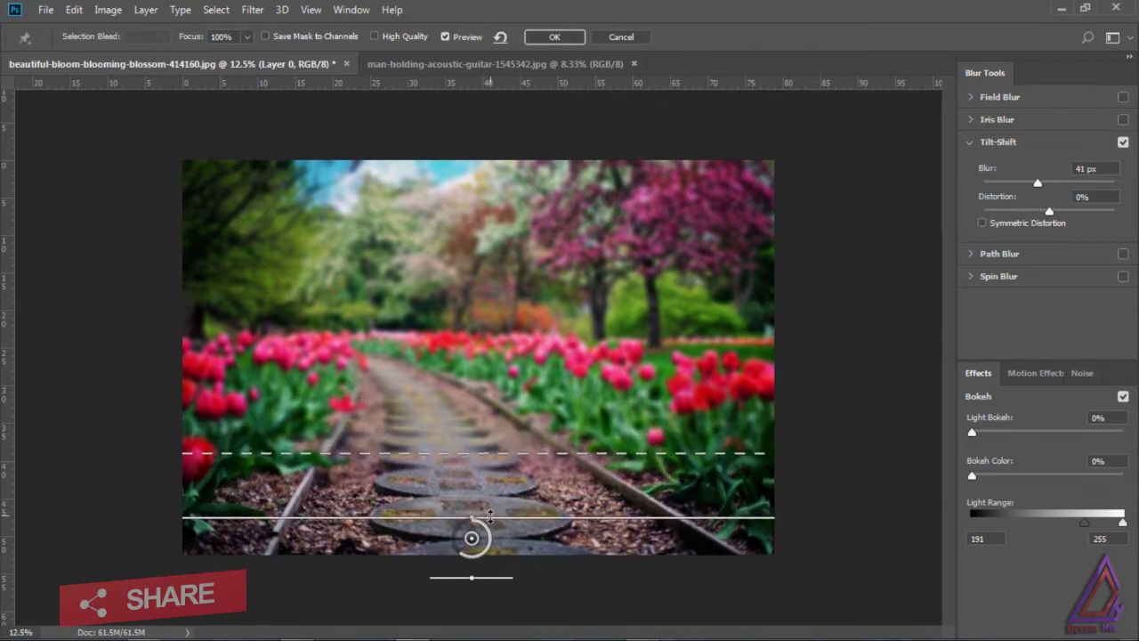
{"action": "left_click_drag", "start_coordinate": [494, 457], "coordinate": [495, 446]}
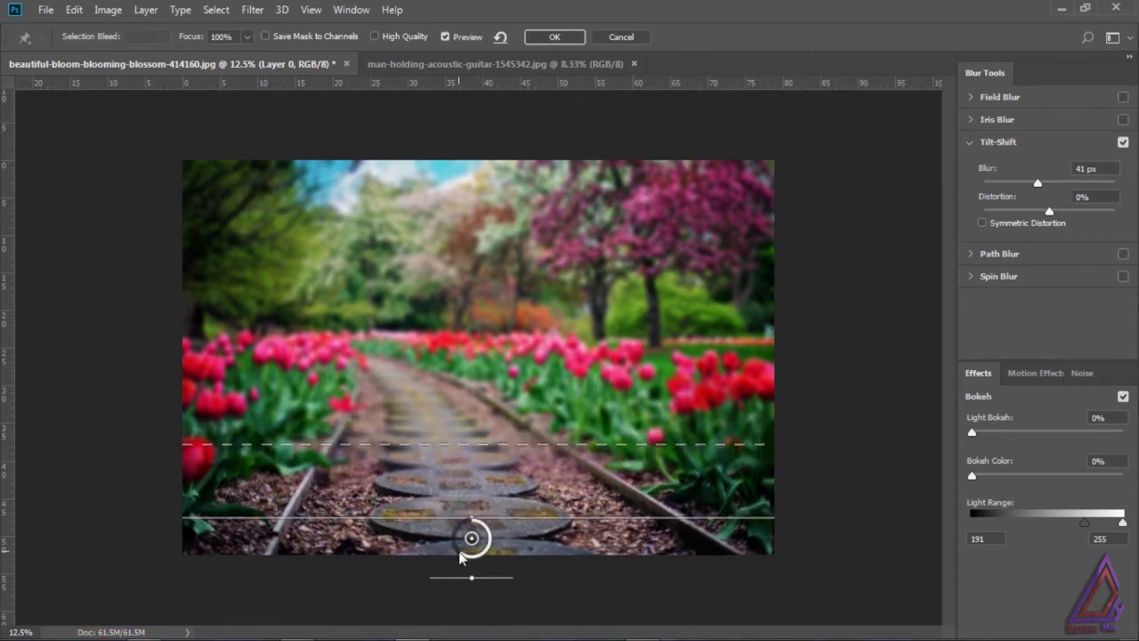
{"action": "left_click_drag", "start_coordinate": [462, 554], "coordinate": [458, 548]}
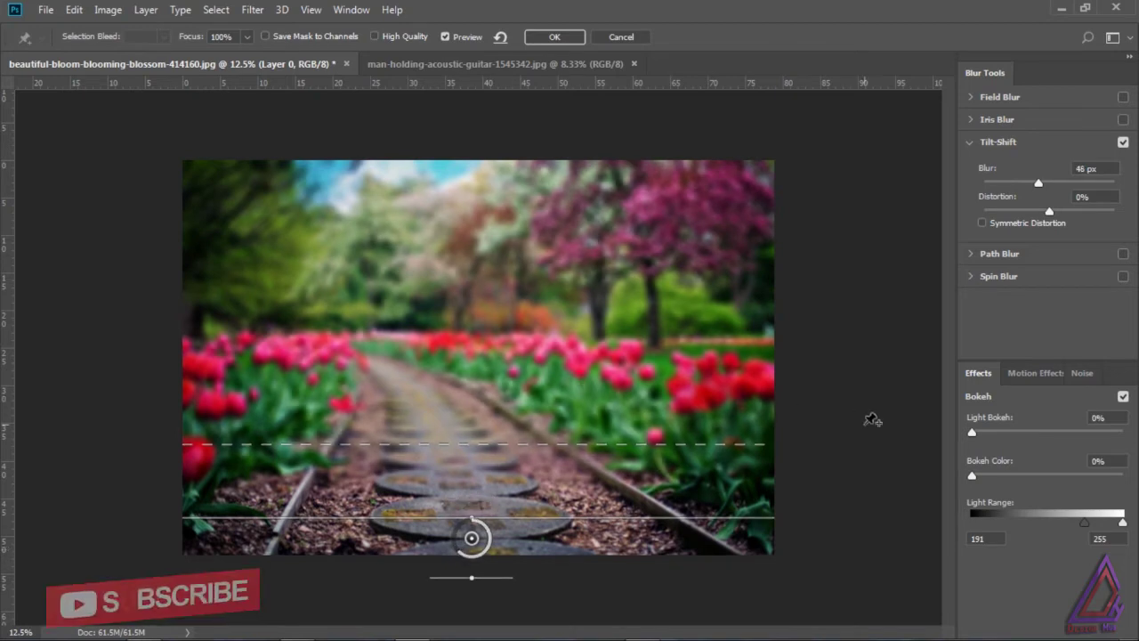
Set Light Bokeh to 11%, Bokeh Color to 15% and Light Range to 154–214, and apply the blur
{"action": "mouse_move", "coordinate": [974, 434]}
{"action": "left_mouse_down"}
{"action": "mouse_move", "coordinate": [1013, 434]}
{"action": "mouse_move", "coordinate": [989, 435]}
{"action": "left_mouse_up"}
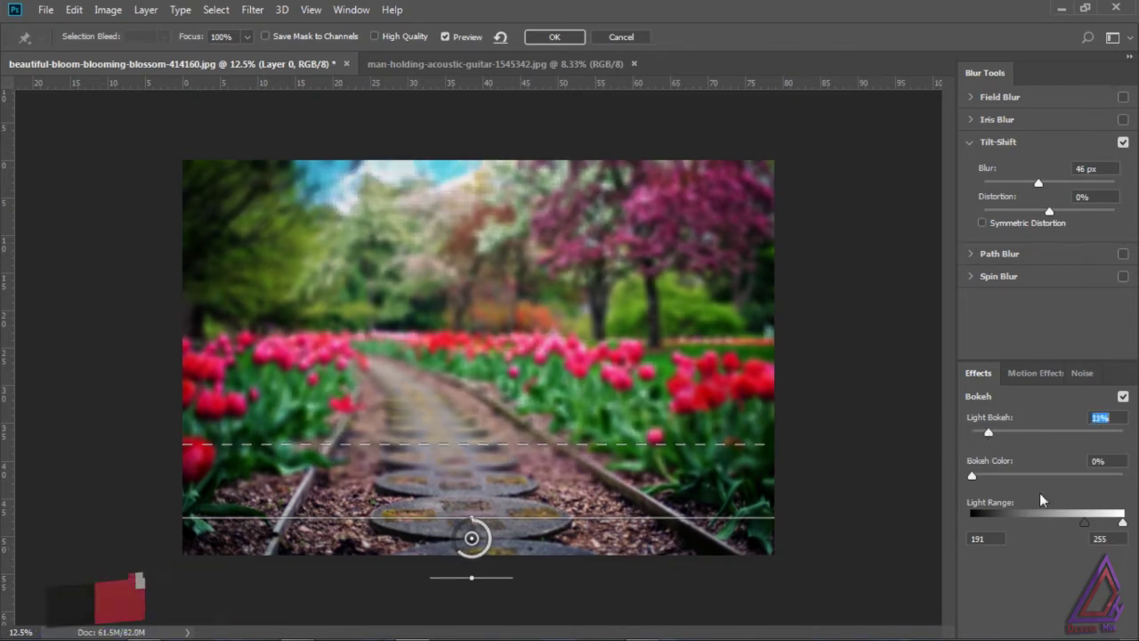
{"action": "left_click_drag", "start_coordinate": [1122, 524], "coordinate": [1072, 525]}
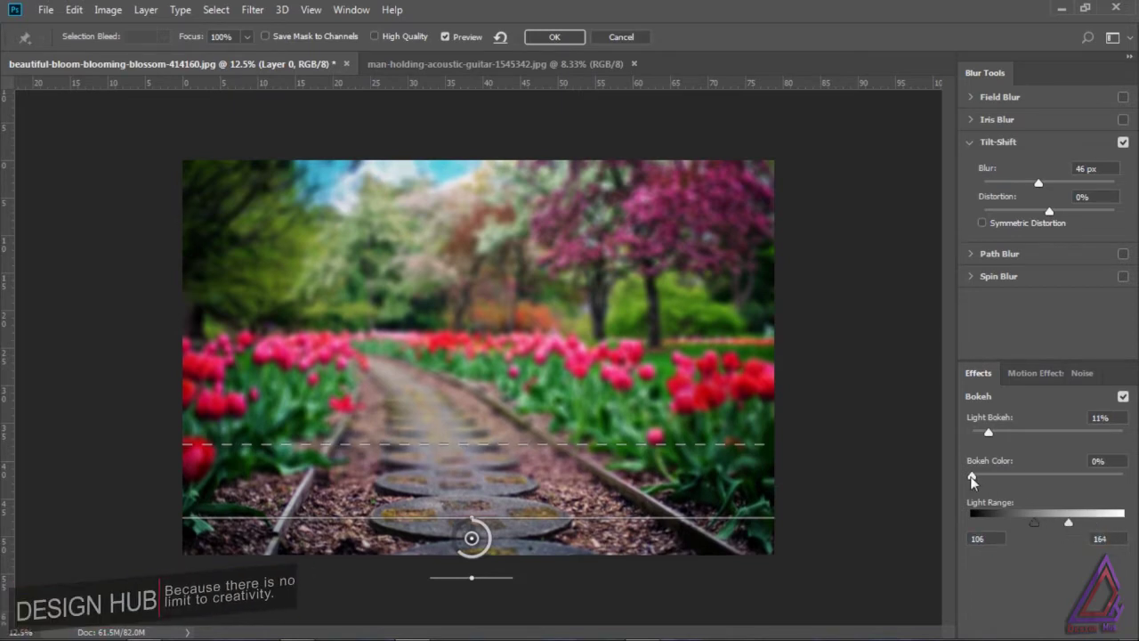
{"action": "left_click_drag", "start_coordinate": [972, 475], "coordinate": [996, 476]}
{"action": "mouse_move", "coordinate": [988, 432]}
{"action": "left_mouse_down"}
{"action": "mouse_move", "coordinate": [1005, 432]}
{"action": "mouse_move", "coordinate": [993, 435]}
{"action": "left_mouse_up"}
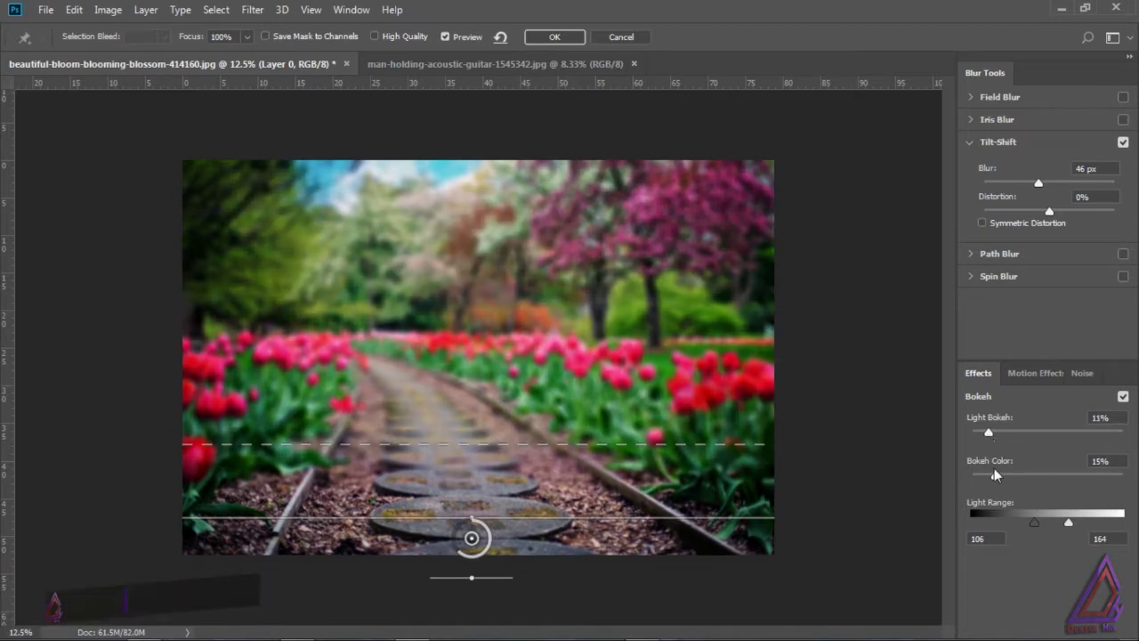
{"action": "left_click_drag", "start_coordinate": [1068, 524], "coordinate": [1100, 526]}
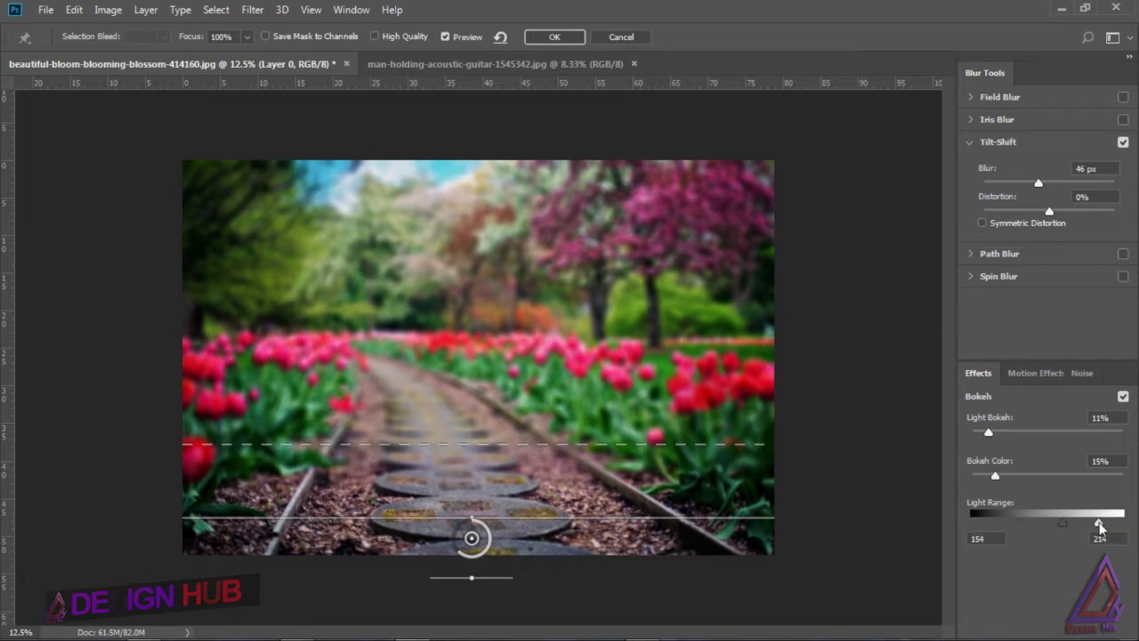
{"action": "left_click", "coordinate": [556, 38]}
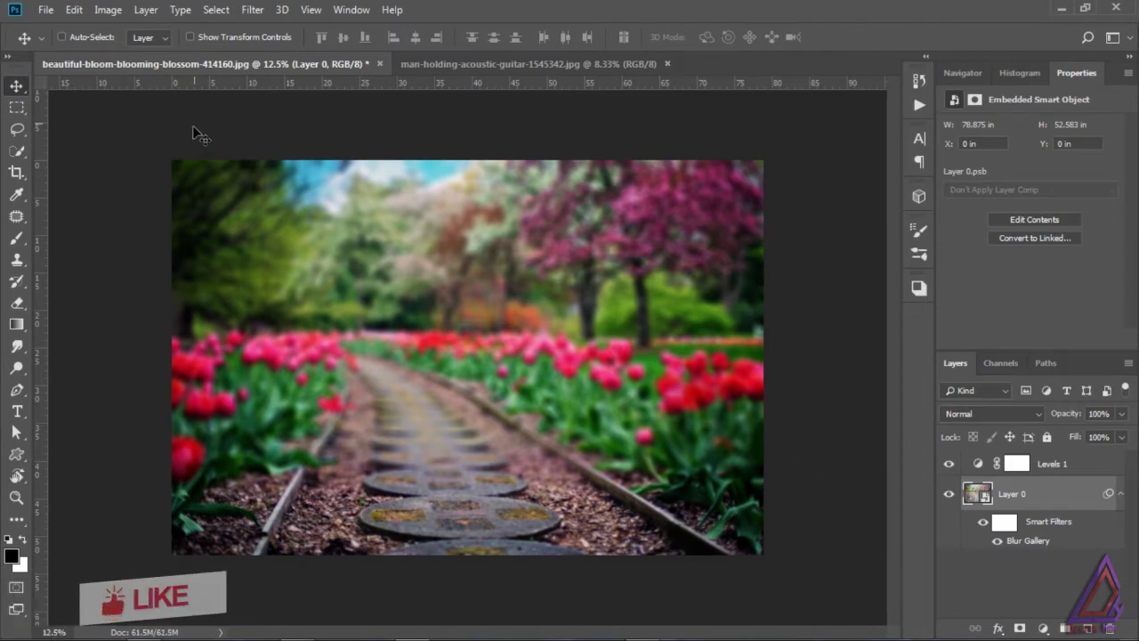
Resize the garden image to 2000 pixels wide, keeping its proportions
{"action": "left_click", "coordinate": [73, 10]}
{"action": "mouse_move", "coordinate": [107, 10]}
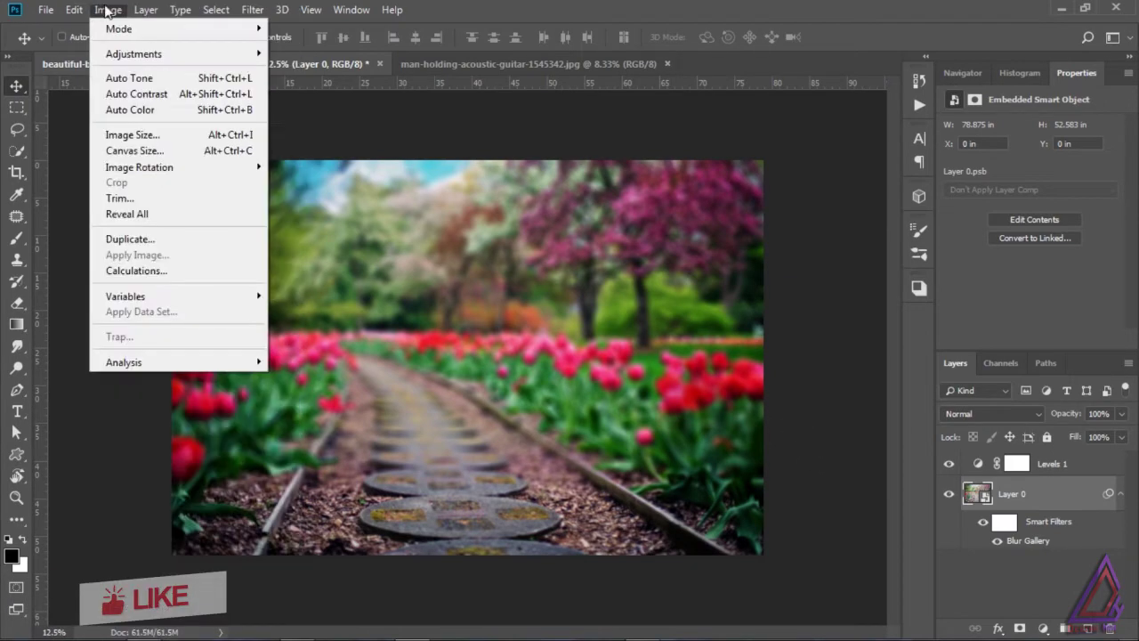
{"action": "left_click", "coordinate": [134, 134]}
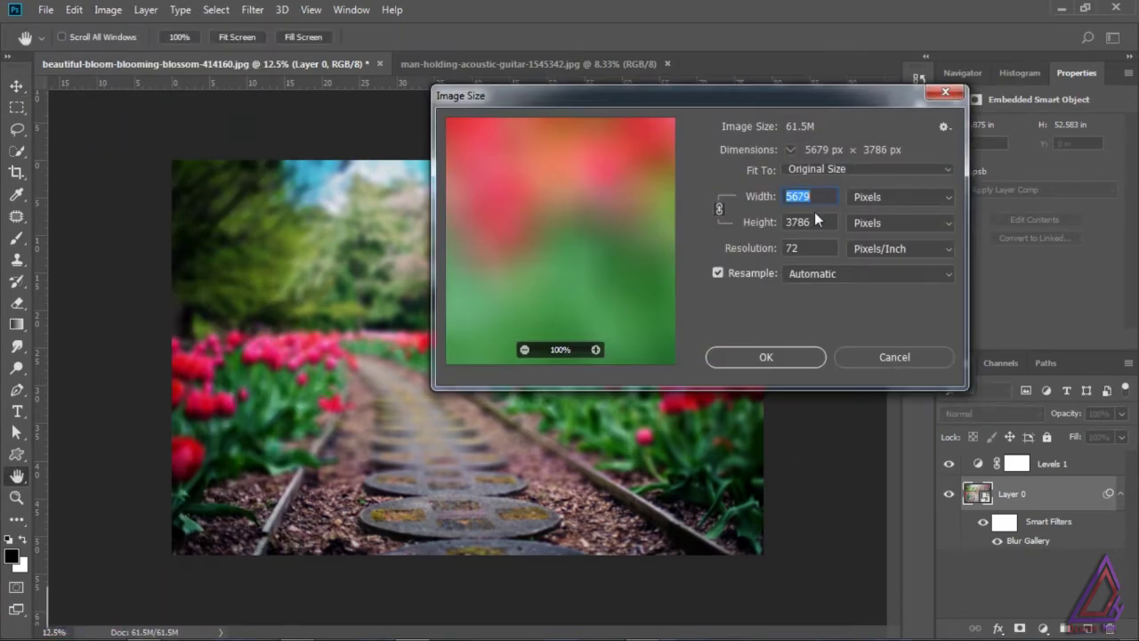
{"action": "type", "text": "2000"}
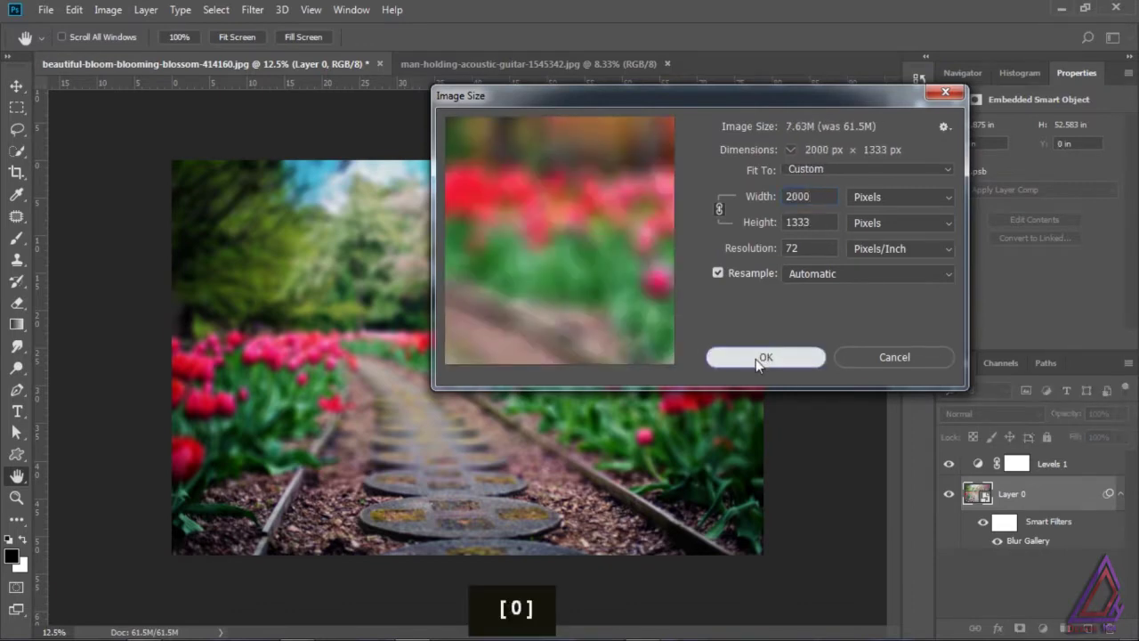
{"action": "left_click", "coordinate": [756, 359]}
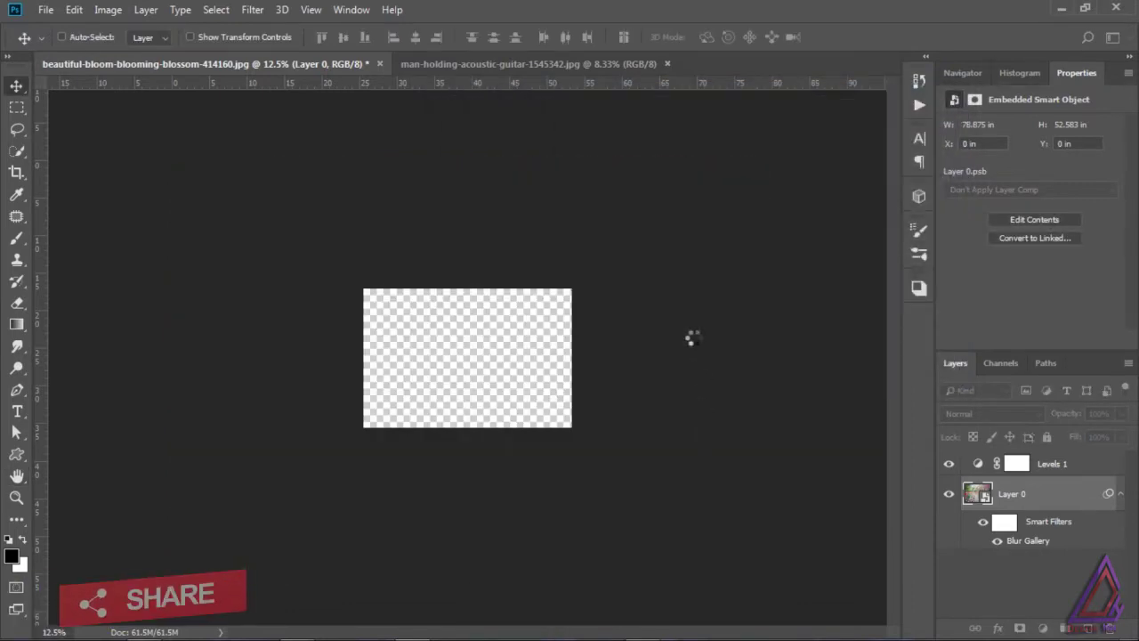
{"action": "key", "text": "ctrl+0"}
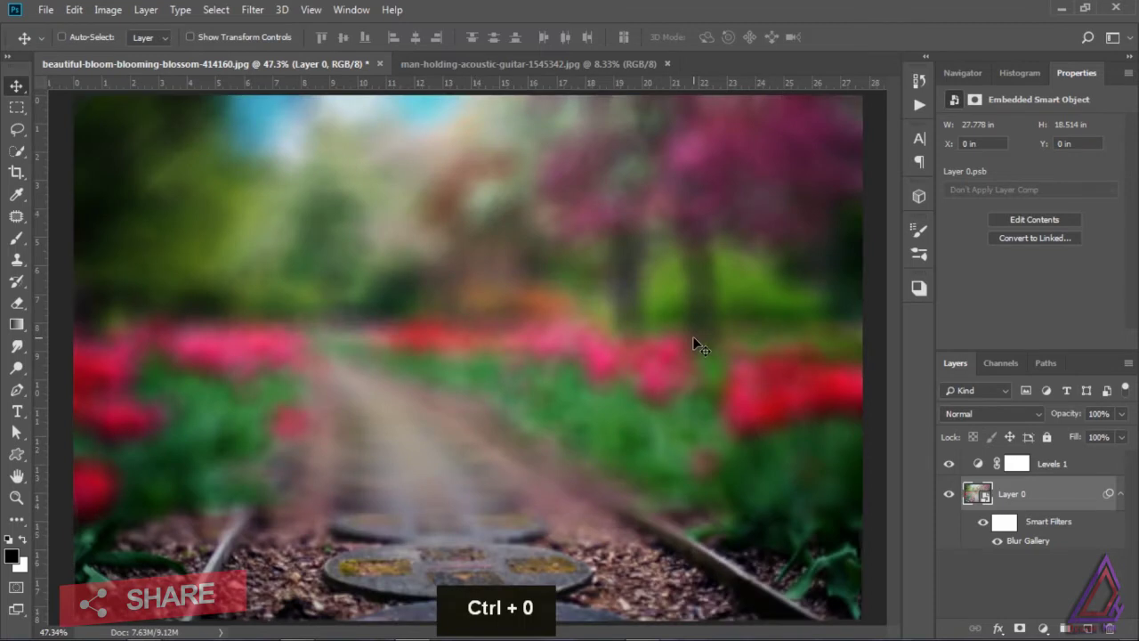
{"action": "key", "text": "ctrl+minus"}
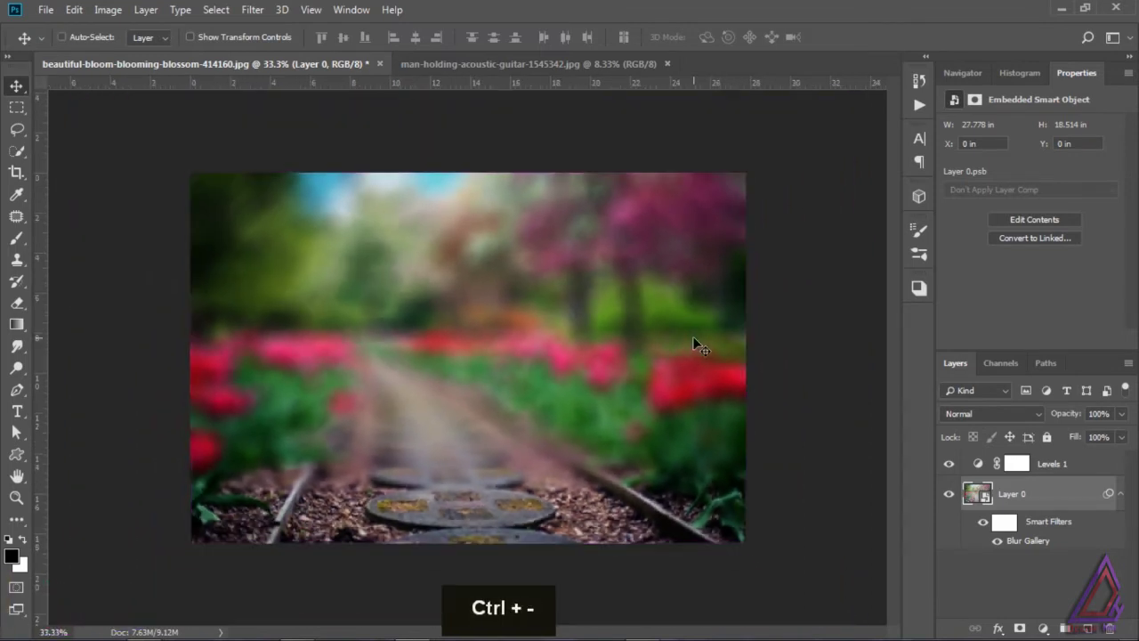
Reduce the Blur Gallery smart filter's Tilt-Shift blur to 23 px and readjust its focus and fade lines around the near stepping stones
{"action": "double_click", "coordinate": [1029, 541]}
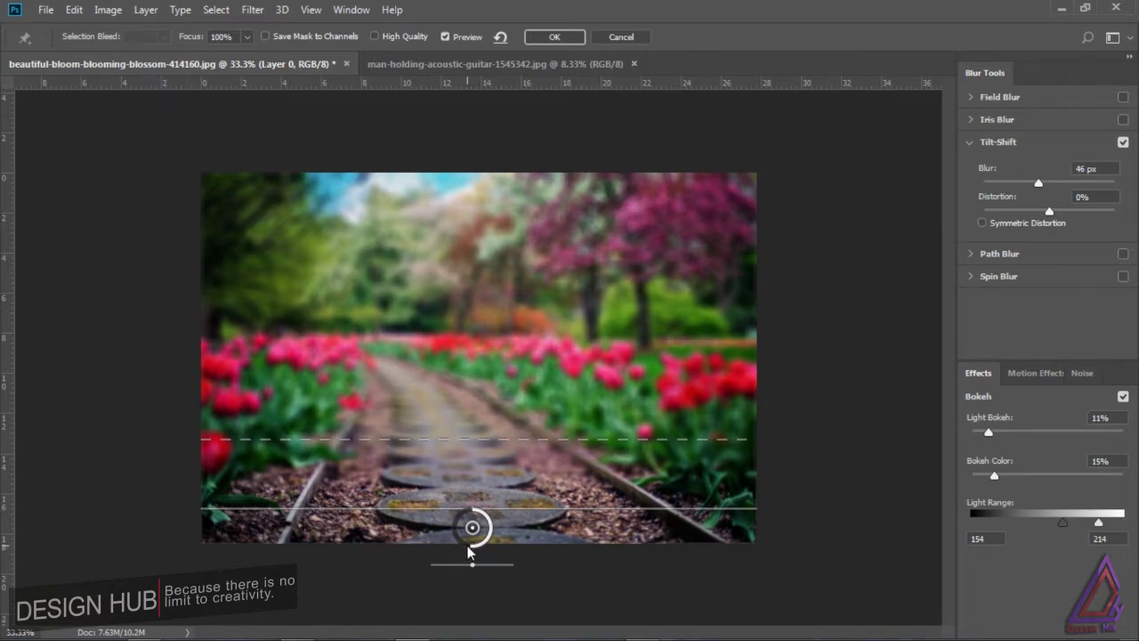
{"action": "left_click_drag", "start_coordinate": [470, 552], "coordinate": [478, 554]}
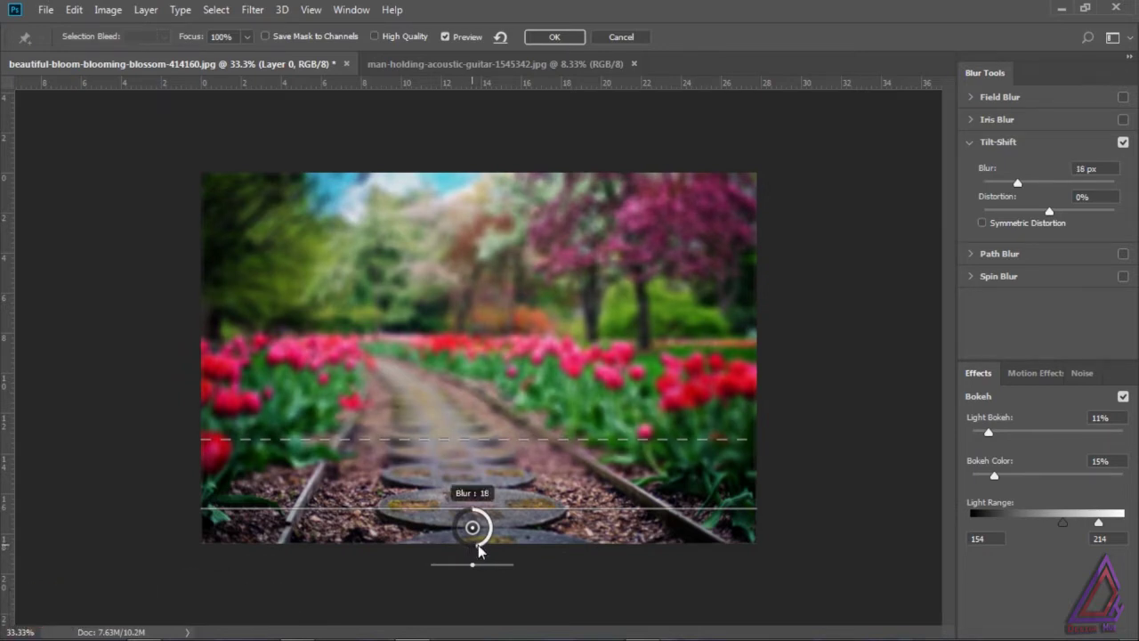
{"action": "left_click_drag", "start_coordinate": [502, 440], "coordinate": [505, 460]}
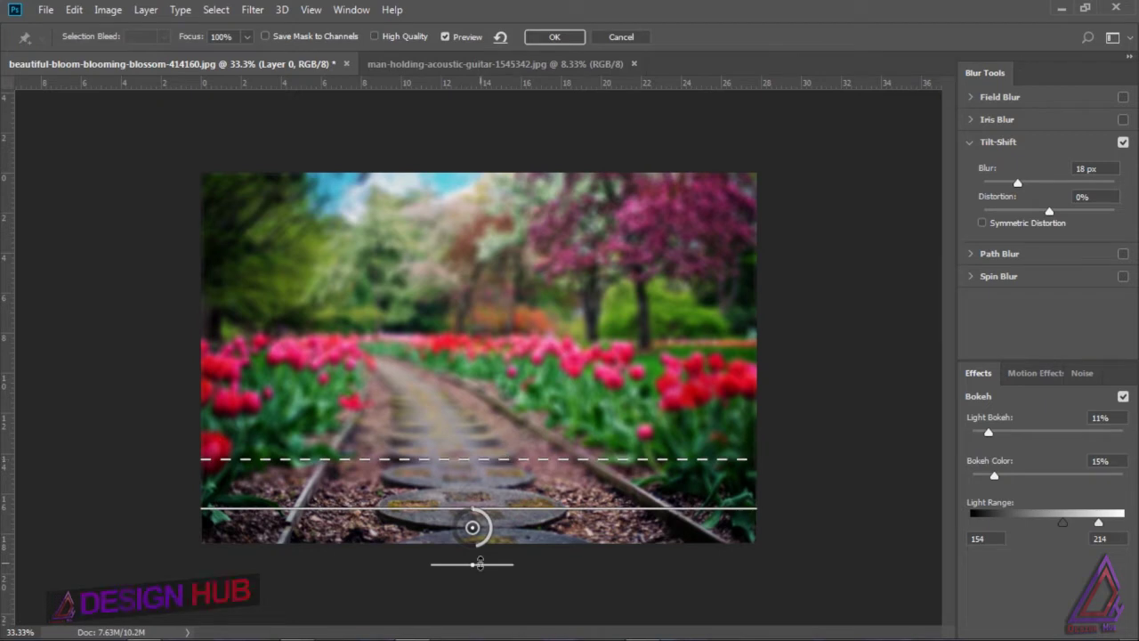
{"action": "left_click_drag", "start_coordinate": [516, 508], "coordinate": [516, 501]}
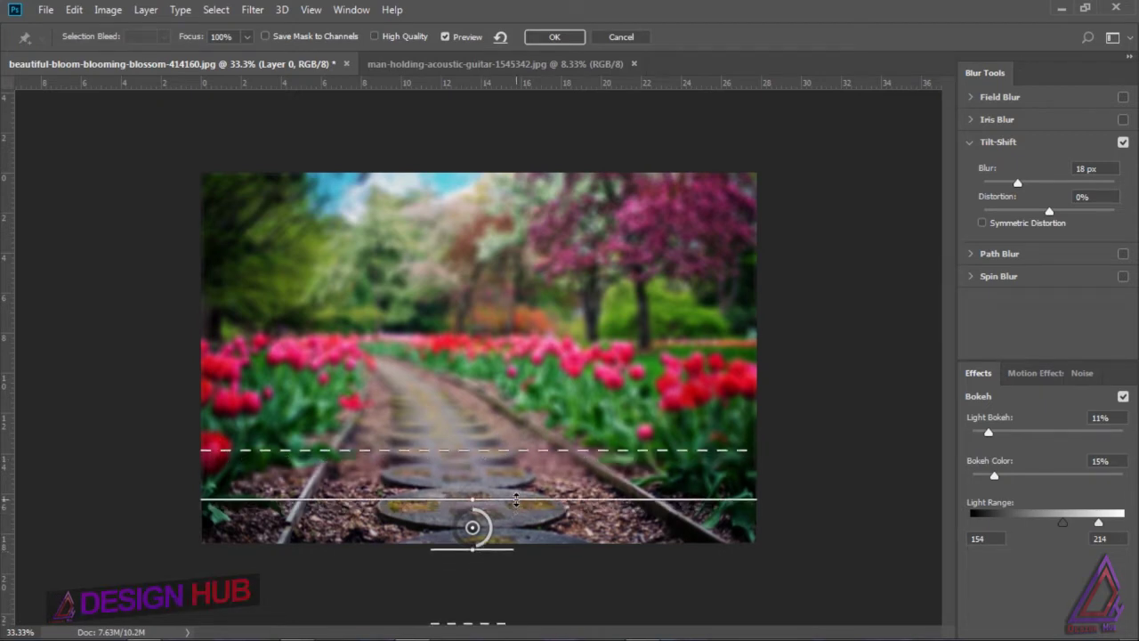
{"action": "left_click_drag", "start_coordinate": [507, 454], "coordinate": [507, 426]}
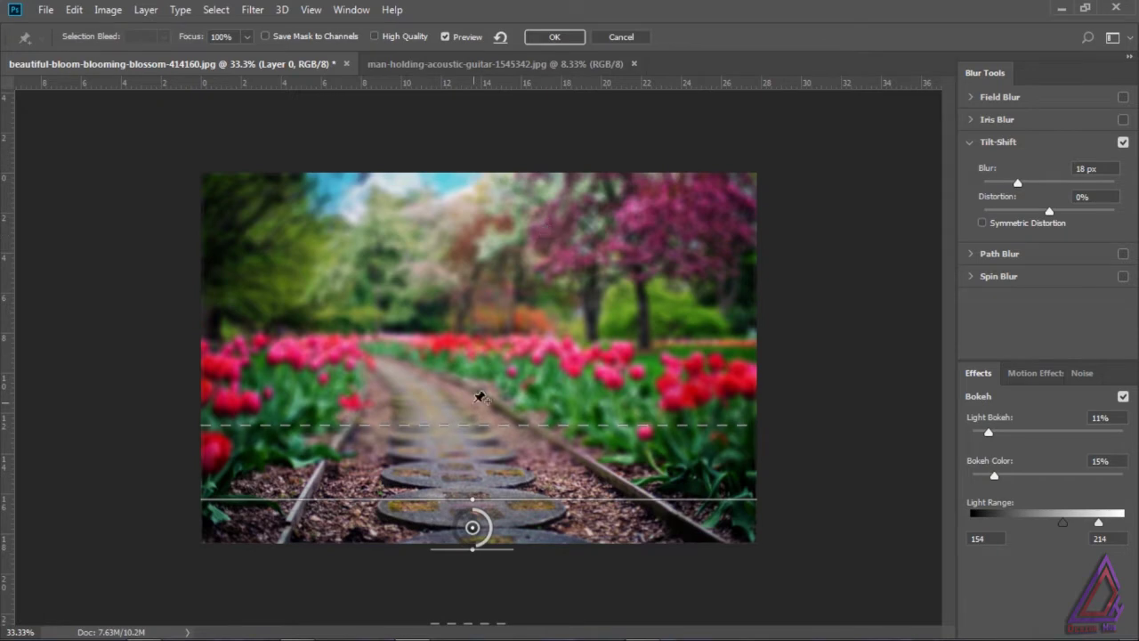
{"action": "left_click_drag", "start_coordinate": [481, 425], "coordinate": [482, 432]}
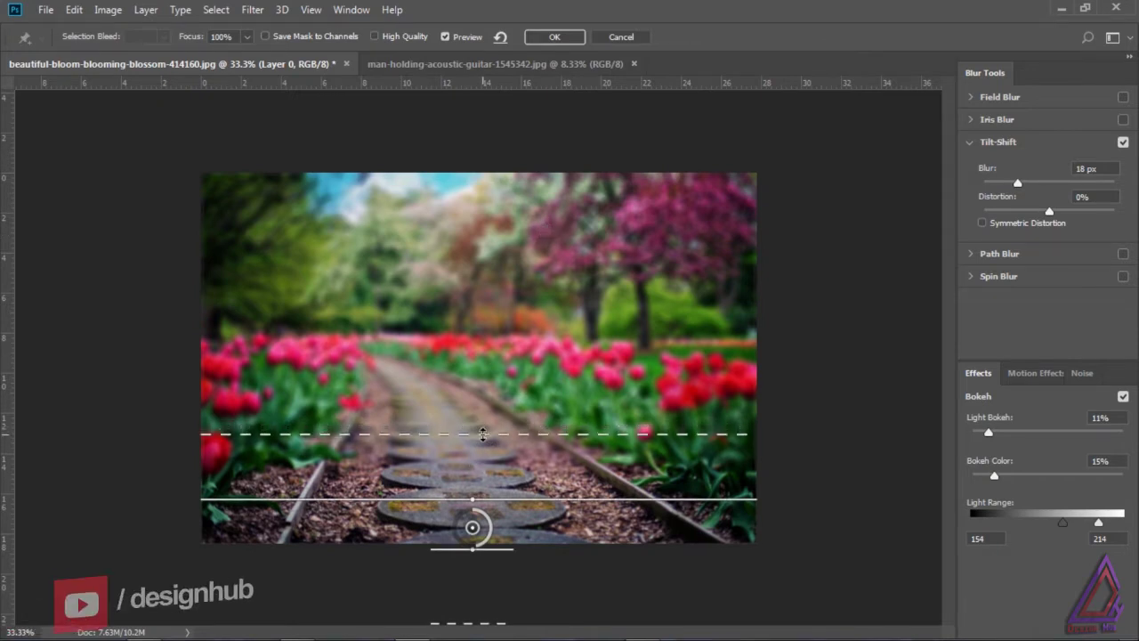
{"action": "left_click_drag", "start_coordinate": [473, 546], "coordinate": [470, 553]}
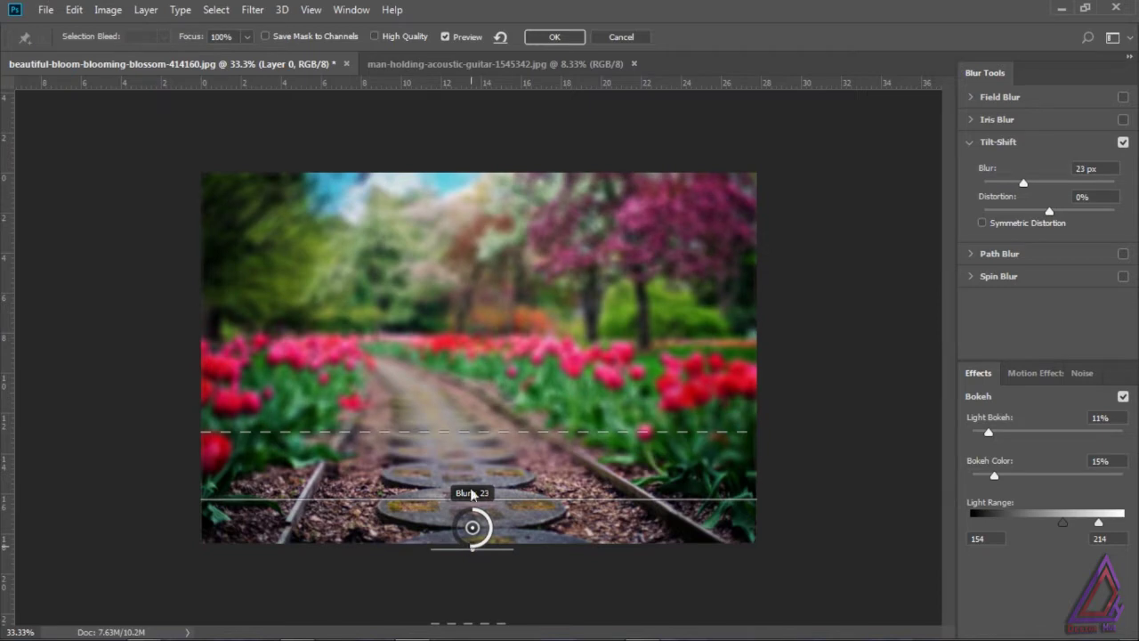
{"action": "left_click_drag", "start_coordinate": [471, 492], "coordinate": [473, 491]}
{"action": "left_click", "coordinate": [555, 37]}
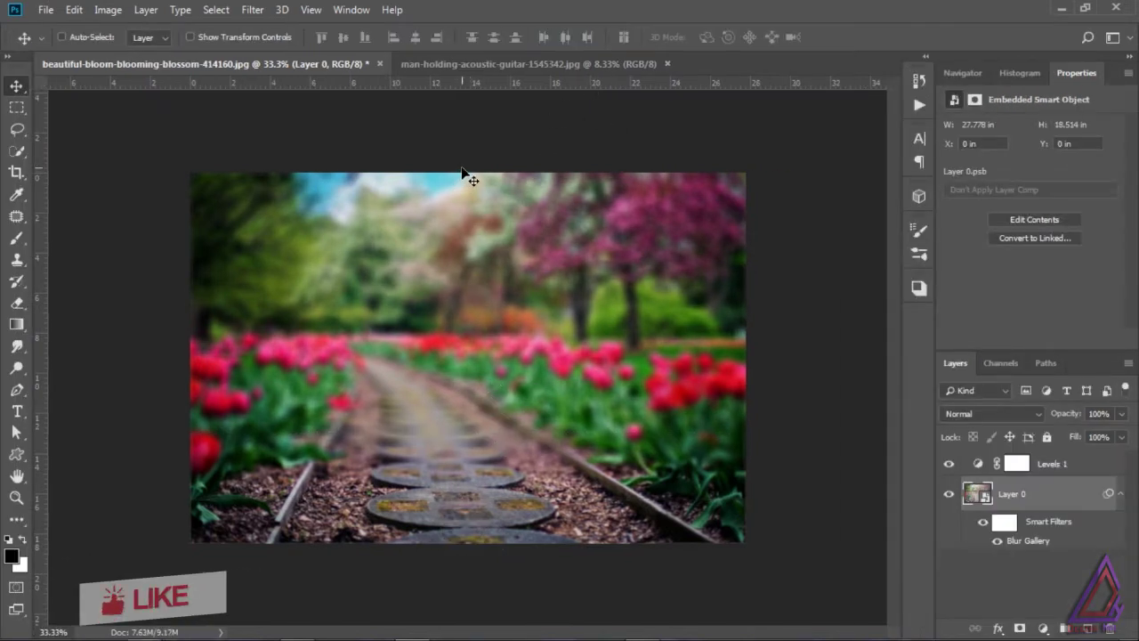
Switch to the guitar photo and select the man with his guitar using Select Subject
{"action": "left_click", "coordinate": [477, 63]}
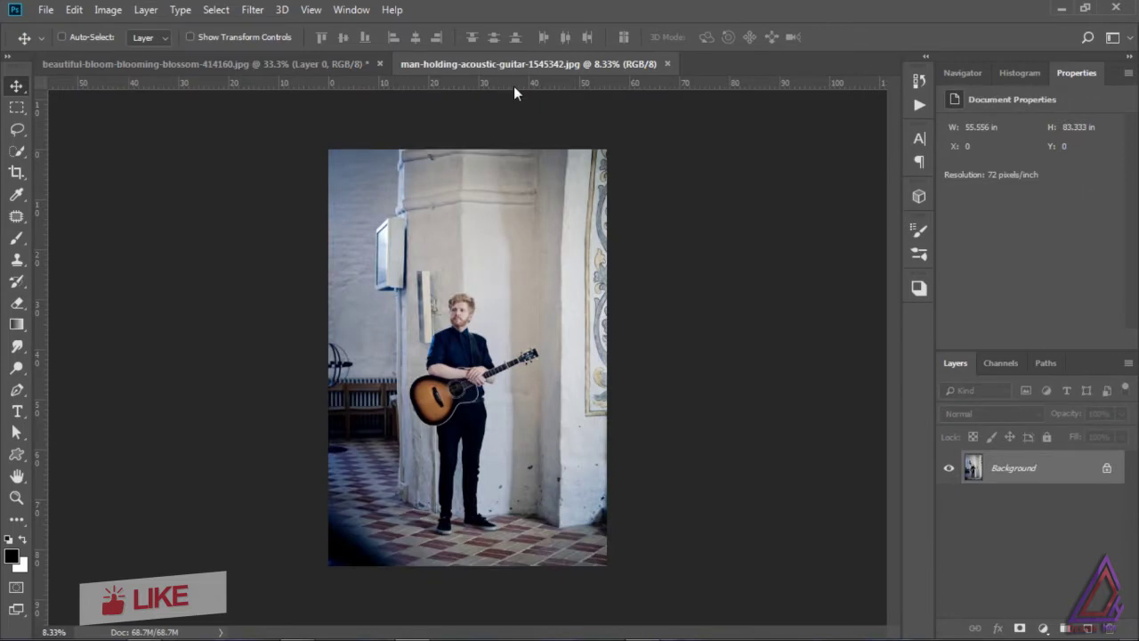
{"action": "left_click", "coordinate": [19, 152]}
{"action": "left_click", "coordinate": [394, 36]}
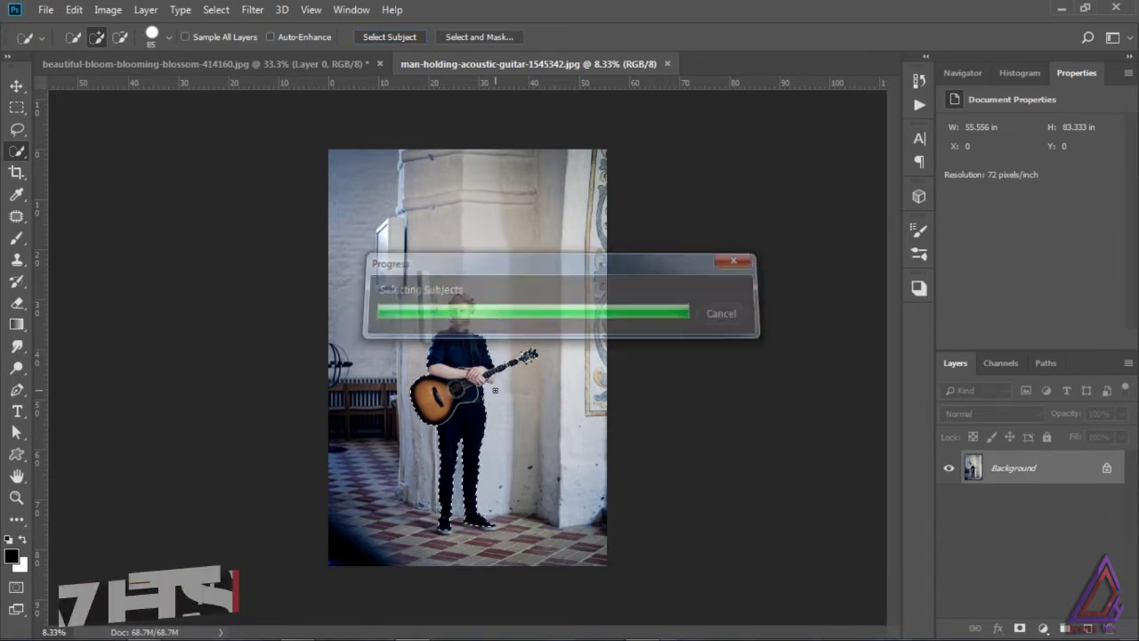
With a 25 px Quick Selection brush, subtract the bit of wall between the man's elbow and the guitar body from the selection
{"action": "key", "text": "ctrl+equal"}
{"action": "key", "text": "ctrl+equal"}
{"action": "key", "text": "ctrl+equal"}
{"action": "key", "text": "ctrl+equal"}
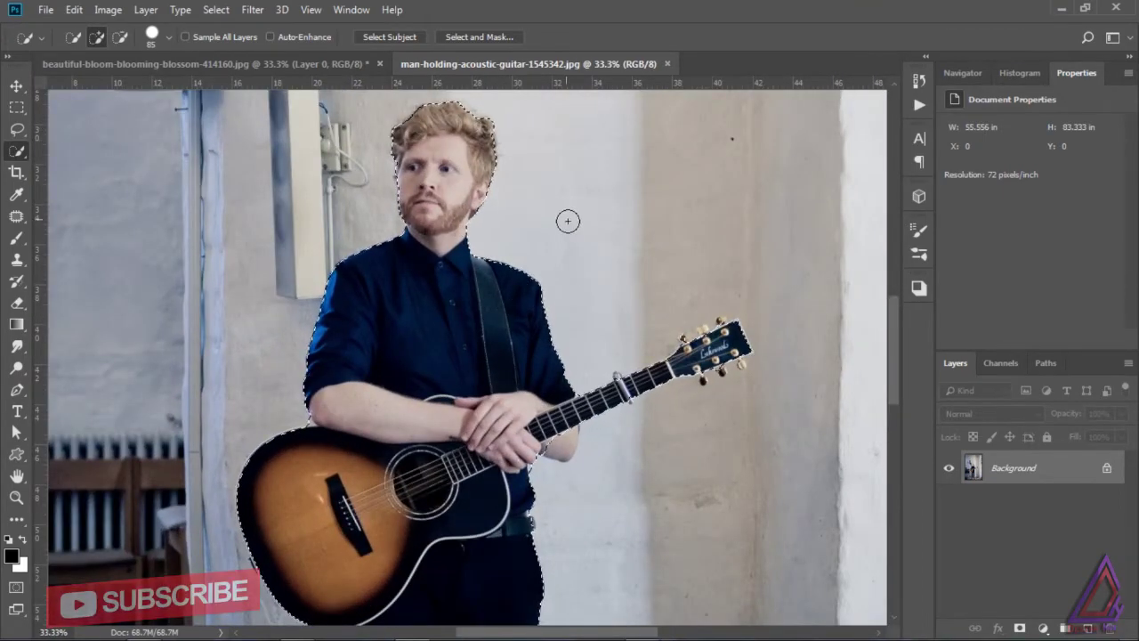
{"action": "key", "text": "bracketleft"}
{"action": "key", "text": "bracketleft"}
{"action": "key", "text": "bracketleft"}
{"action": "key", "text": "bracketleft"}
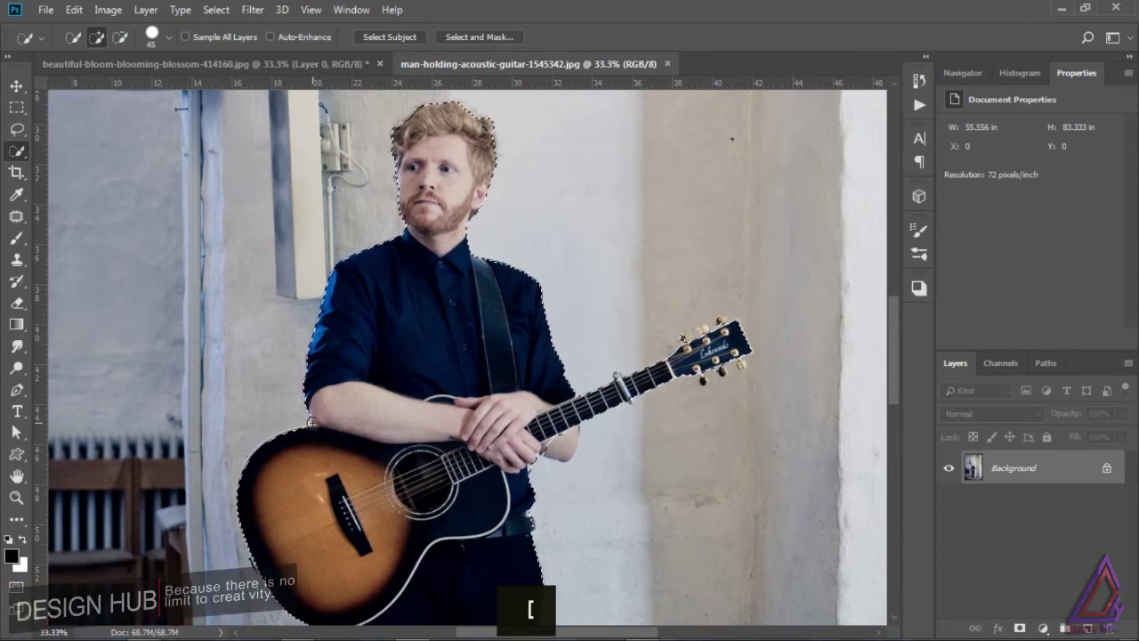
{"action": "left_click", "coordinate": [303, 421], "text": "alt"}
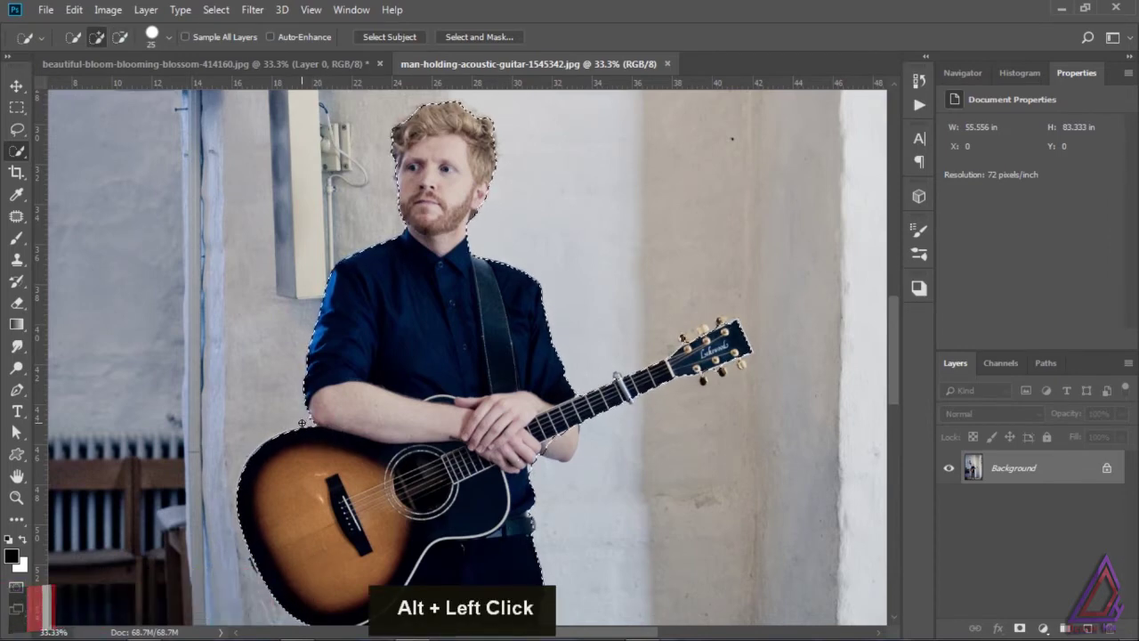
{"action": "left_click", "coordinate": [309, 422], "text": "alt"}
{"action": "left_click", "coordinate": [307, 446]}
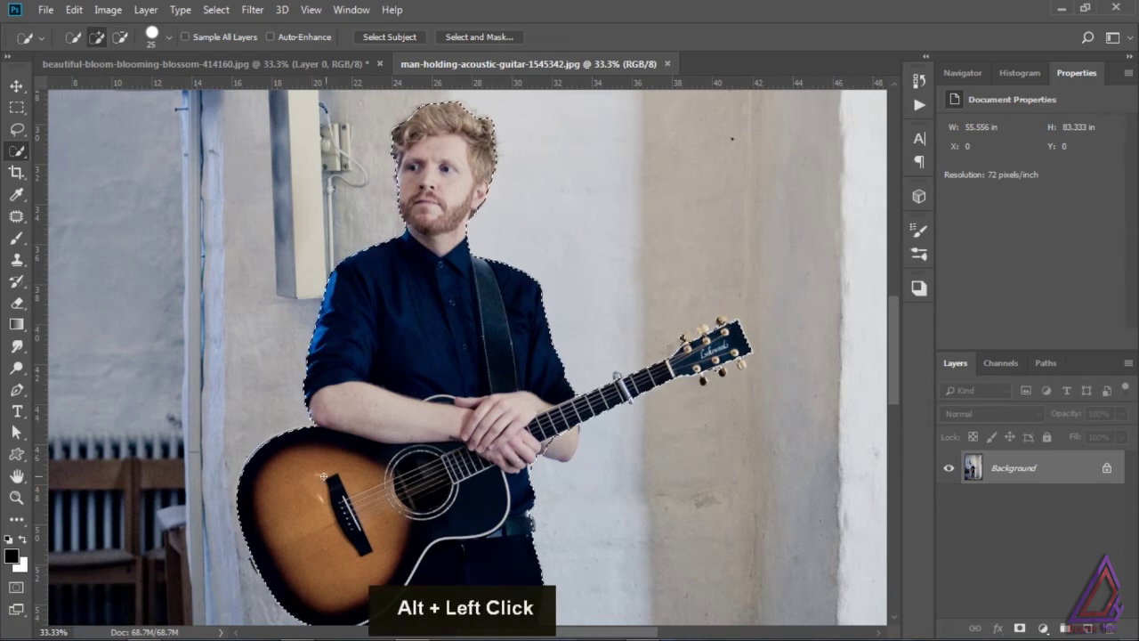
Subtract the gap beside the hand and the shirt, belt and trousers below the hands from the selection
{"action": "left_click", "coordinate": [549, 444], "text": "alt"}
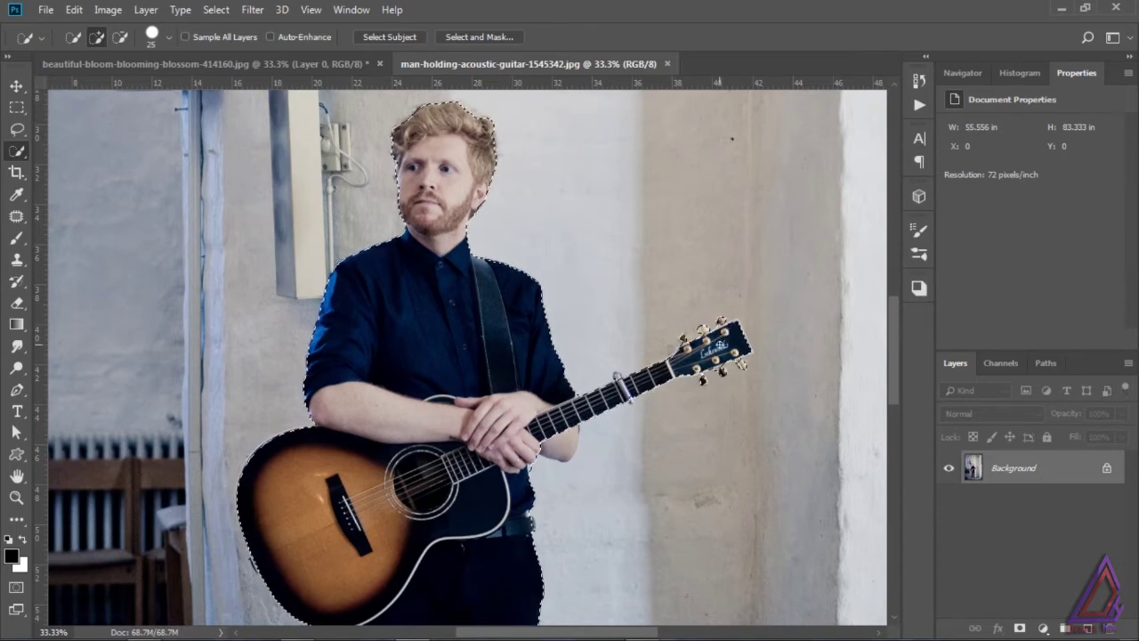
{"action": "left_click", "coordinate": [531, 471], "text": "alt"}
{"action": "left_click", "coordinate": [523, 478], "text": "alt"}
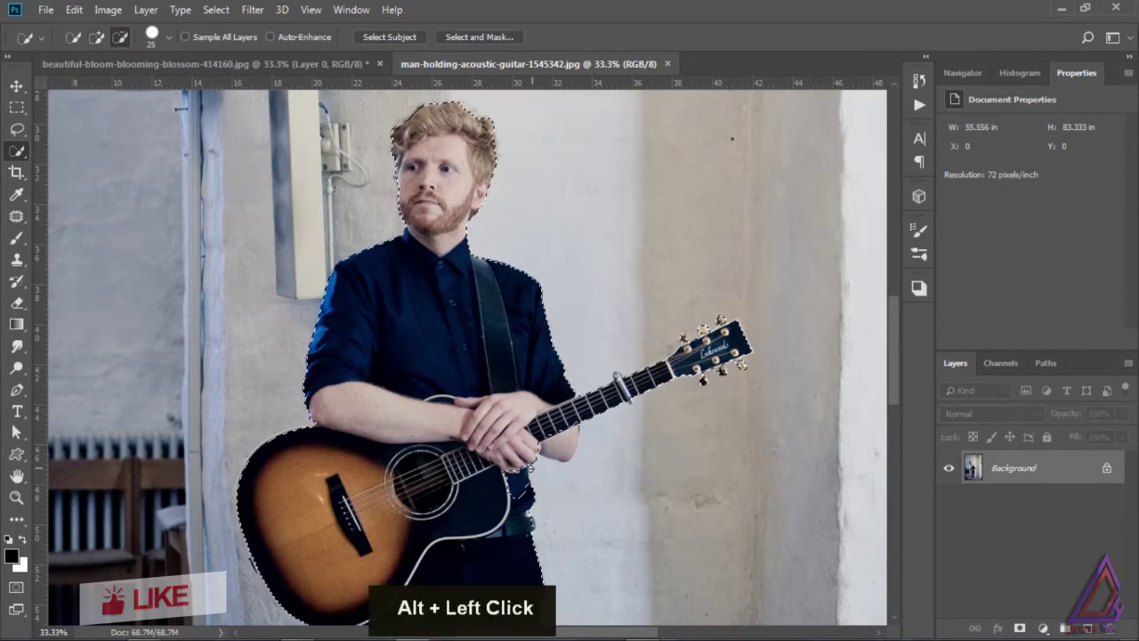
{"action": "mouse_move", "coordinate": [520, 488]}
{"action": "left_mouse_down"}
{"action": "mouse_move", "coordinate": [519, 505]}
{"action": "mouse_move", "coordinate": [454, 552]}
{"action": "mouse_move", "coordinate": [520, 523]}
{"action": "mouse_move", "coordinate": [534, 491]}
{"action": "left_mouse_up"}
{"action": "left_click", "coordinate": [525, 486], "text": "alt"}
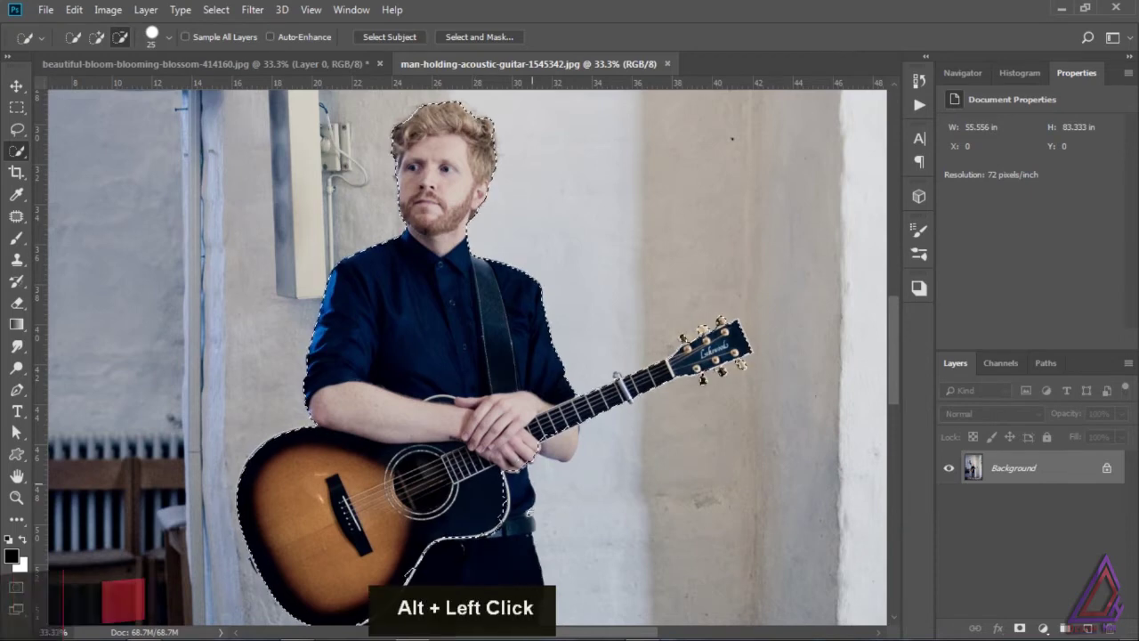
Trim the selection where the guitar body's lower edge meets the trousers, belt and shirt
{"action": "left_click_drag", "start_coordinate": [898, 382], "coordinate": [898, 417]}
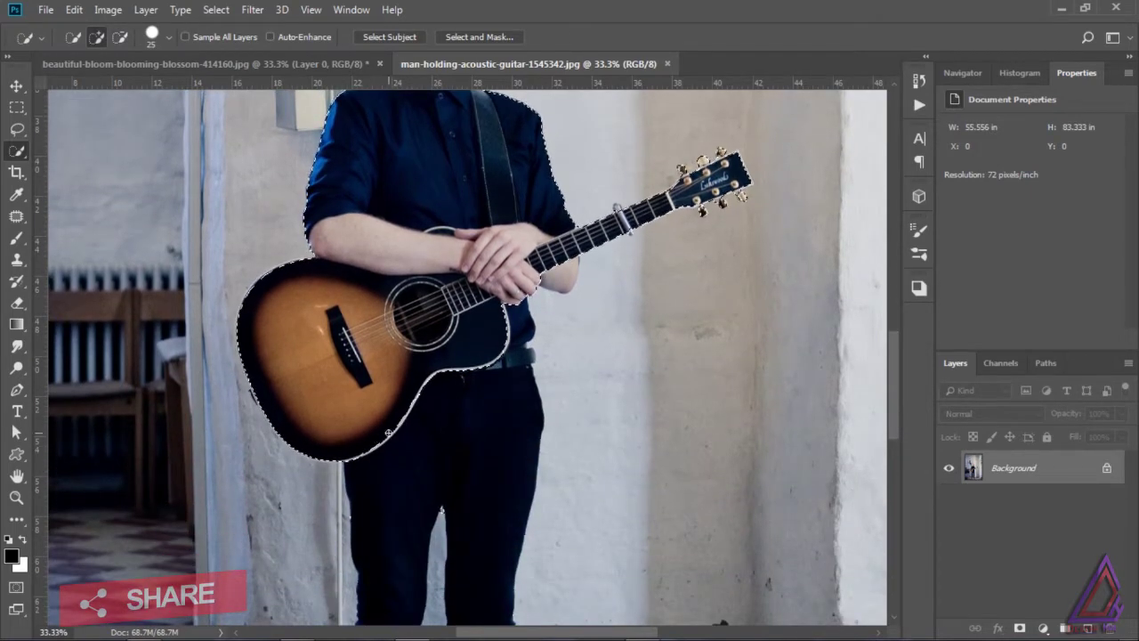
{"action": "left_click", "coordinate": [437, 380], "text": "alt"}
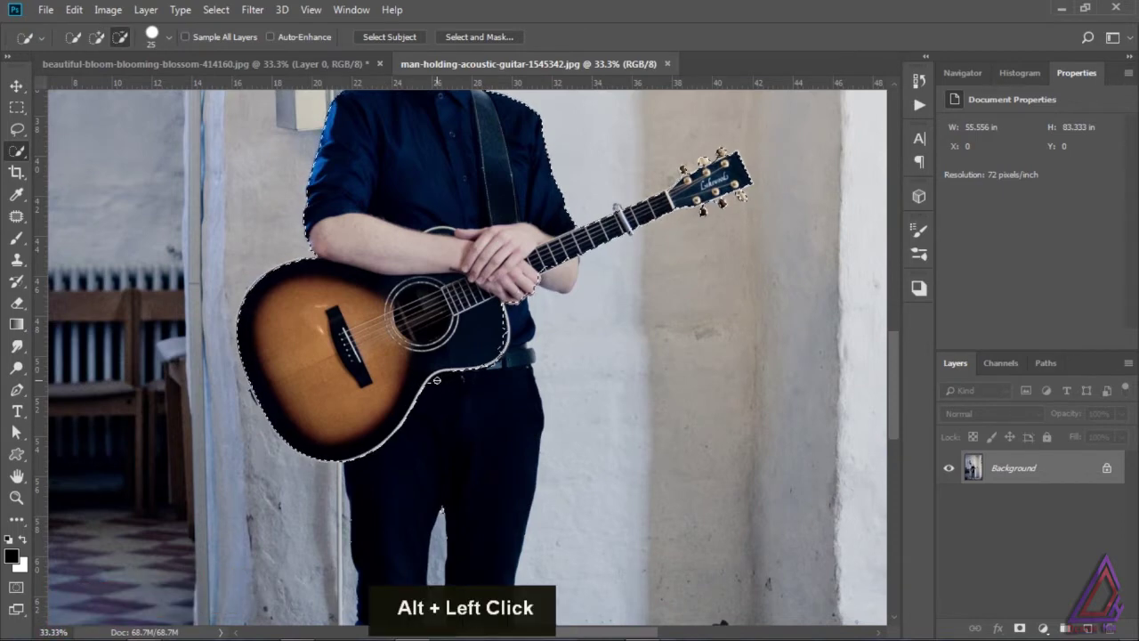
{"action": "left_click", "coordinate": [435, 381], "text": "alt"}
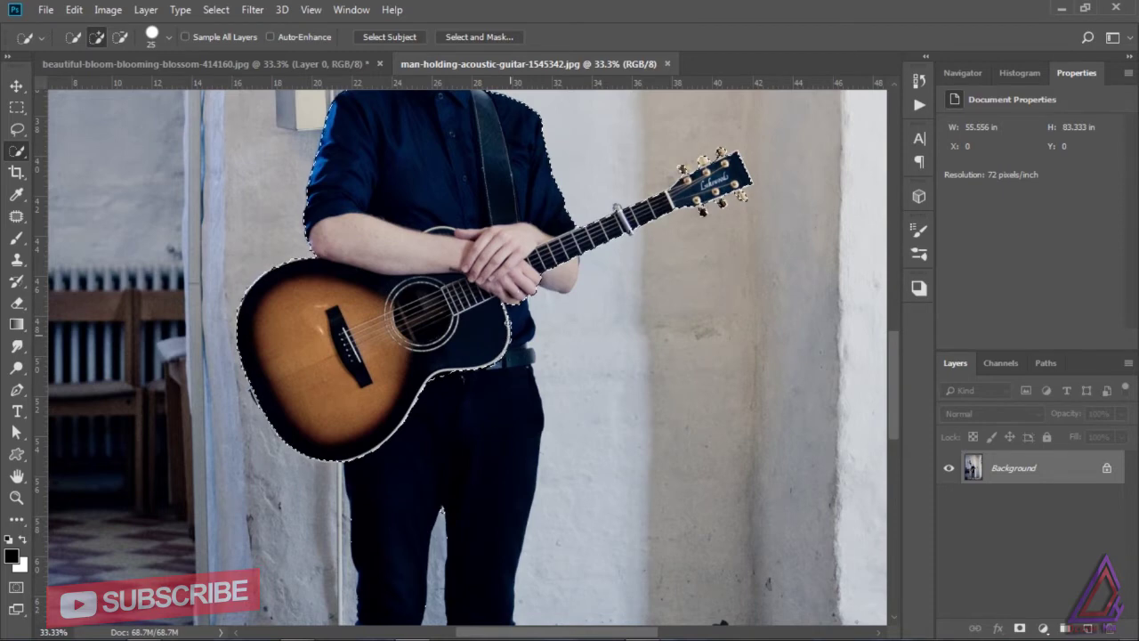
{"action": "left_click", "coordinate": [516, 325], "text": "alt"}
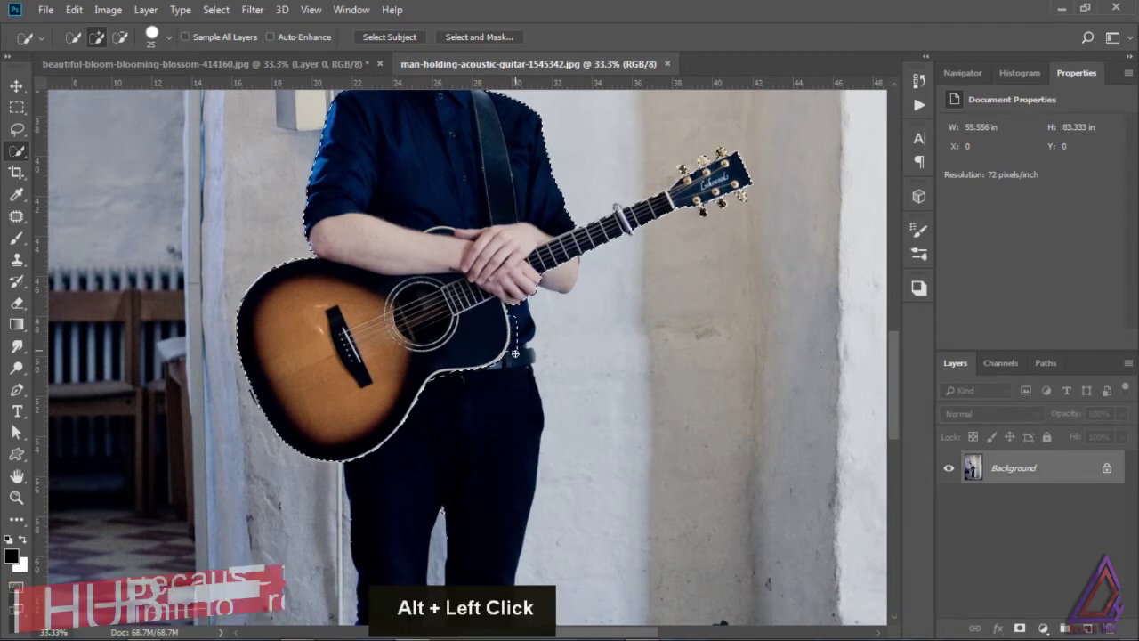
{"action": "left_click", "coordinate": [516, 324], "text": "alt"}
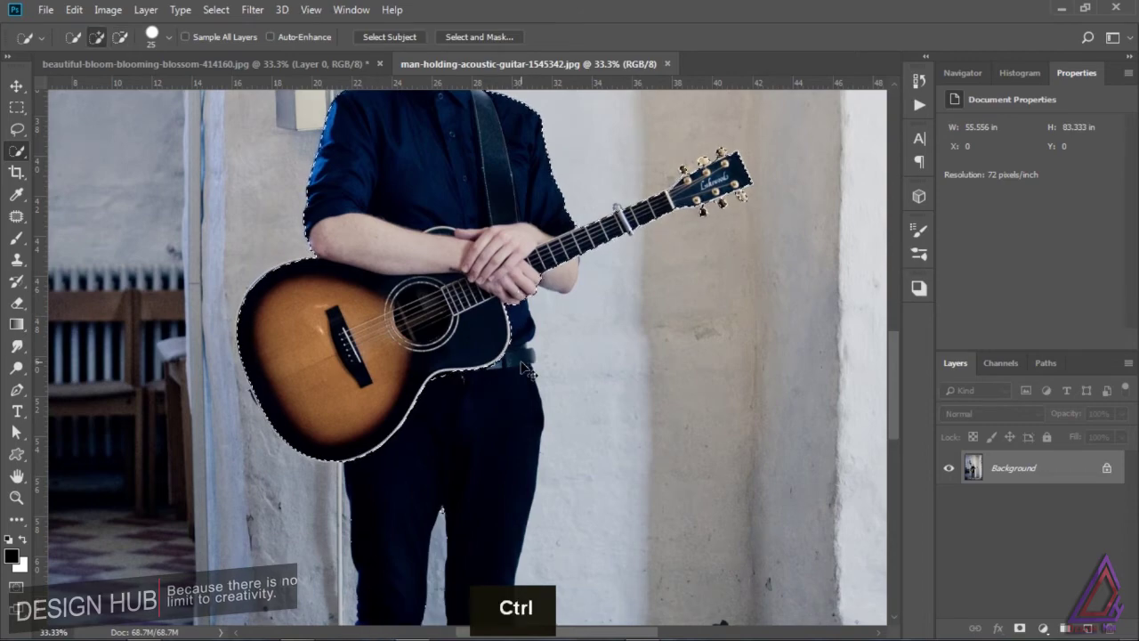
Refine the selection up close along the guitar's white rim beside the shirt and belt, subtracting the clothing outside it
{"action": "key", "text": "ctrl+equal"}
{"action": "key", "text": "ctrl+equal"}
{"action": "key", "text": "ctrl+equal"}
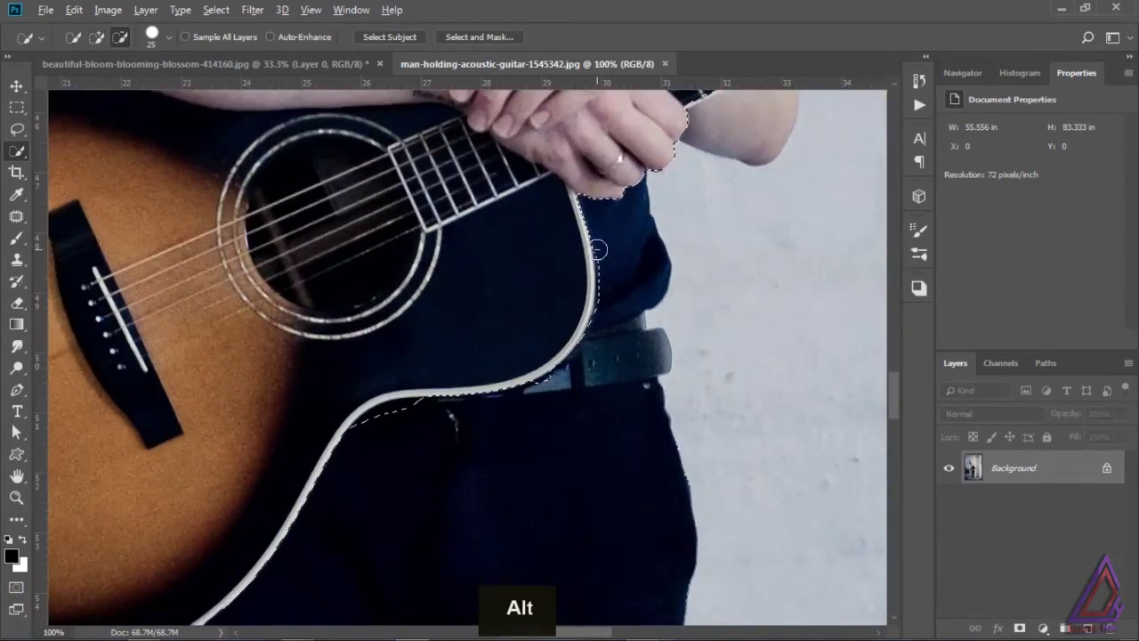
{"action": "mouse_move", "coordinate": [598, 250]}
{"action": "left_mouse_down"}
{"action": "mouse_move", "coordinate": [603, 303]}
{"action": "mouse_move", "coordinate": [600, 287]}
{"action": "left_mouse_up"}
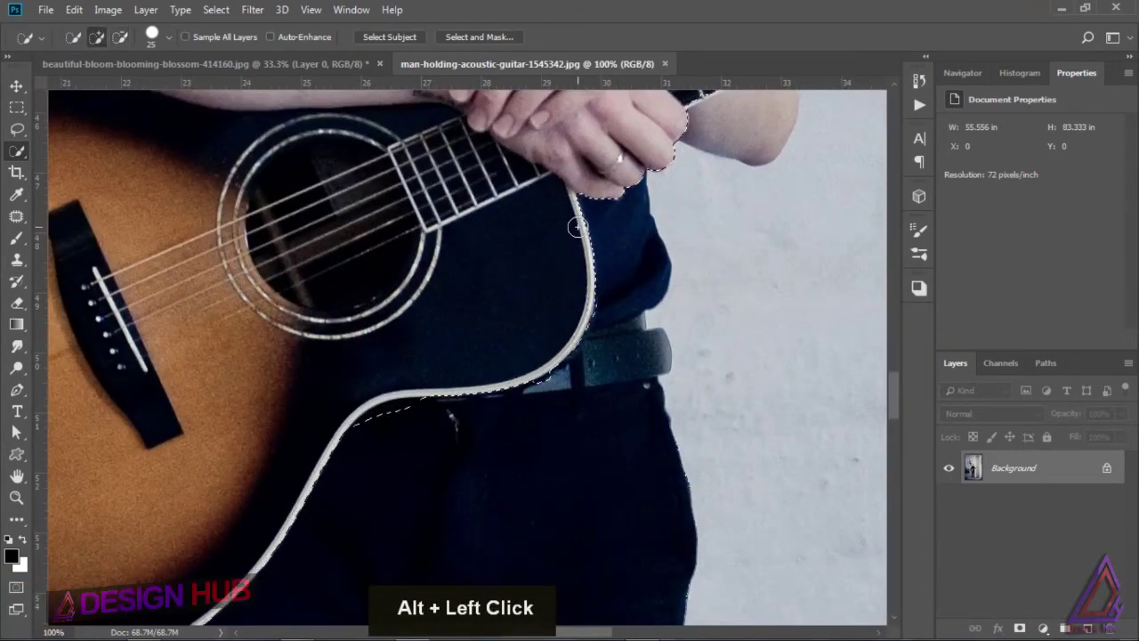
{"action": "left_click", "coordinate": [598, 309], "text": "alt"}
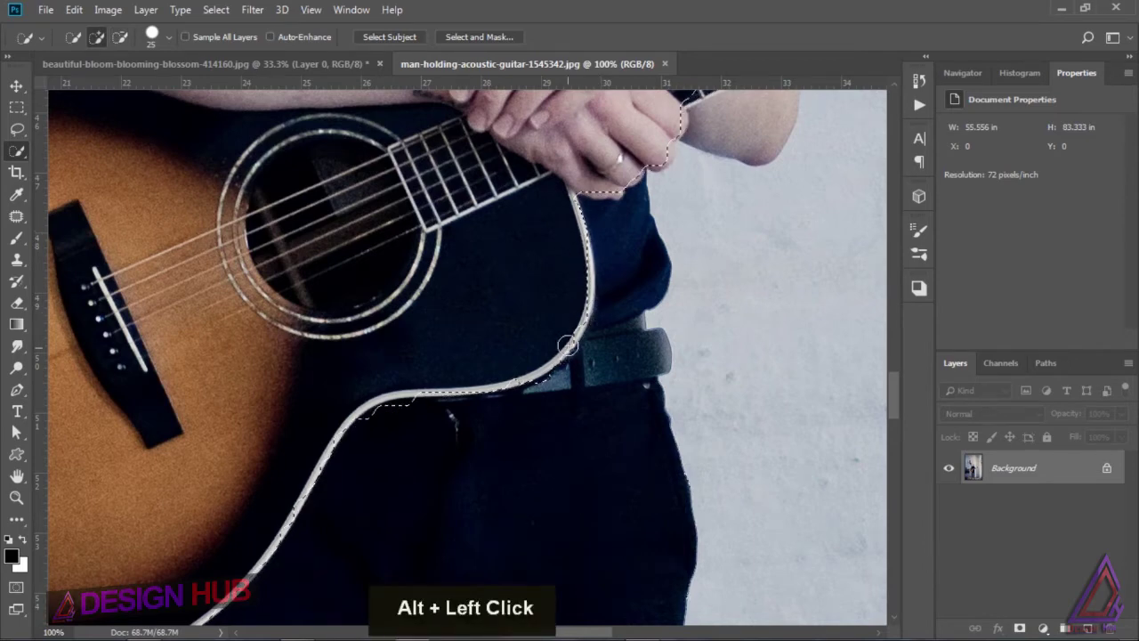
{"action": "left_click", "coordinate": [409, 414], "text": "alt"}
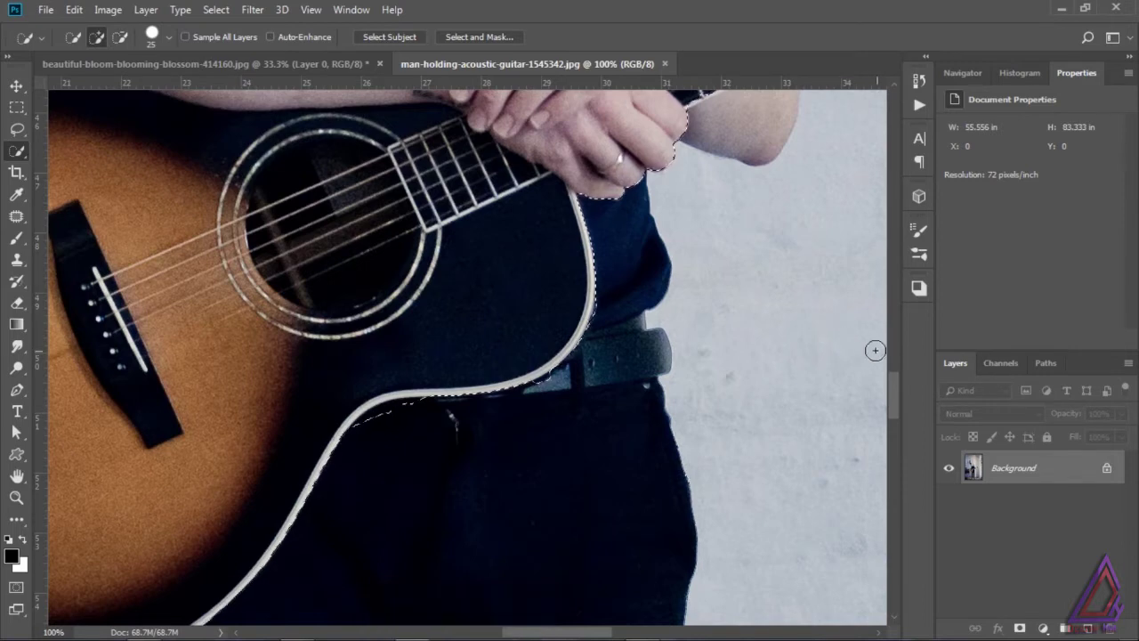
Add the white rim around the guitar body's bottom and outer side to the selection, keeping the wooden top selected
{"action": "left_click_drag", "start_coordinate": [895, 389], "coordinate": [895, 416]}
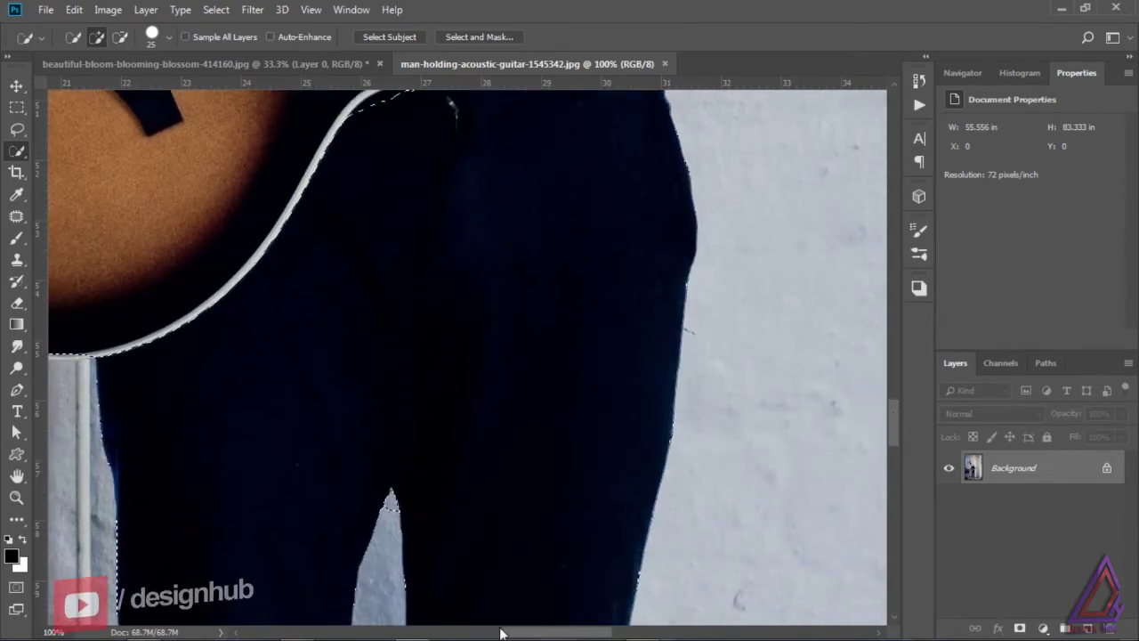
{"action": "left_click_drag", "start_coordinate": [518, 633], "coordinate": [477, 632]}
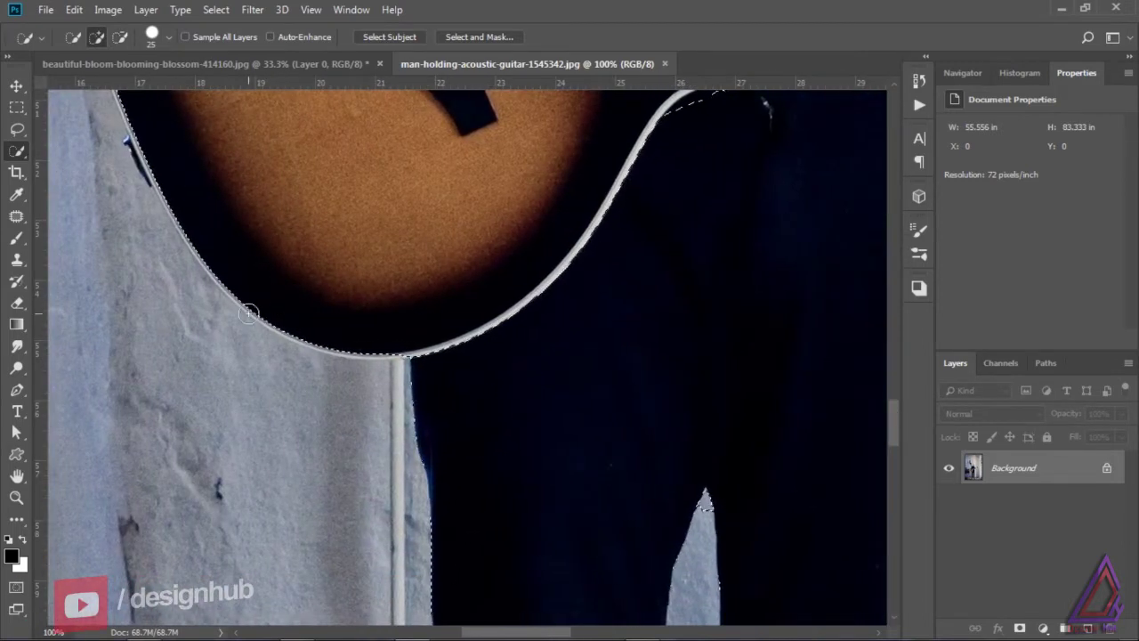
{"action": "mouse_move", "coordinate": [249, 314]}
{"action": "left_mouse_down"}
{"action": "mouse_move", "coordinate": [331, 352]}
{"action": "mouse_move", "coordinate": [412, 359]}
{"action": "left_mouse_up"}
{"action": "key", "text": "space"}
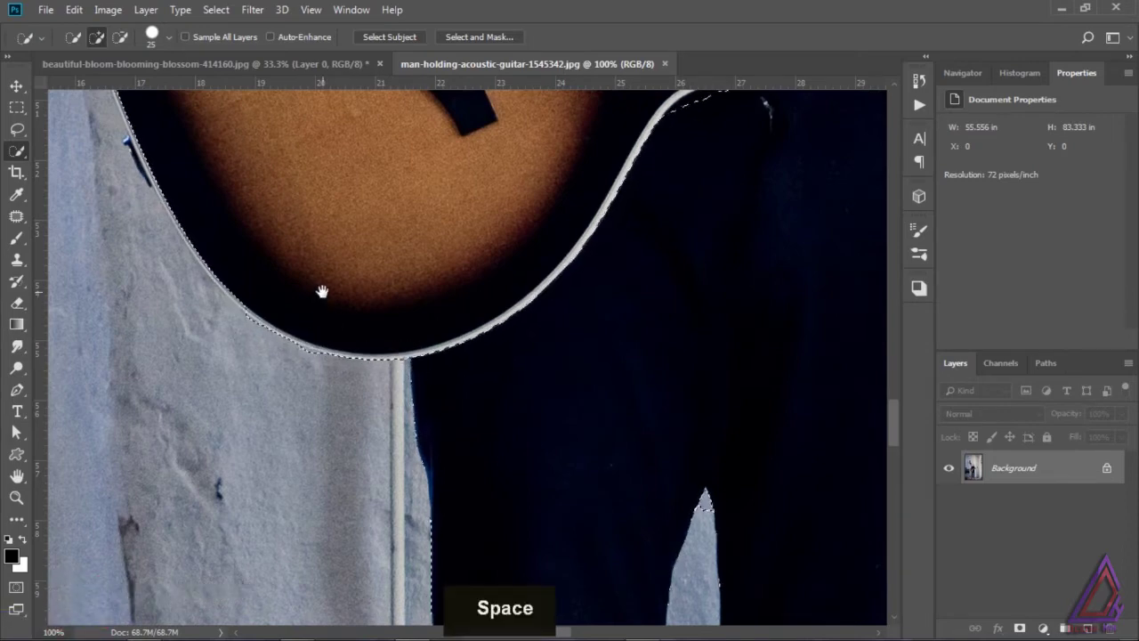
{"action": "left_click_drag", "start_coordinate": [344, 324], "coordinate": [551, 493]}
{"action": "left_click_drag", "start_coordinate": [422, 308], "coordinate": [423, 392]}
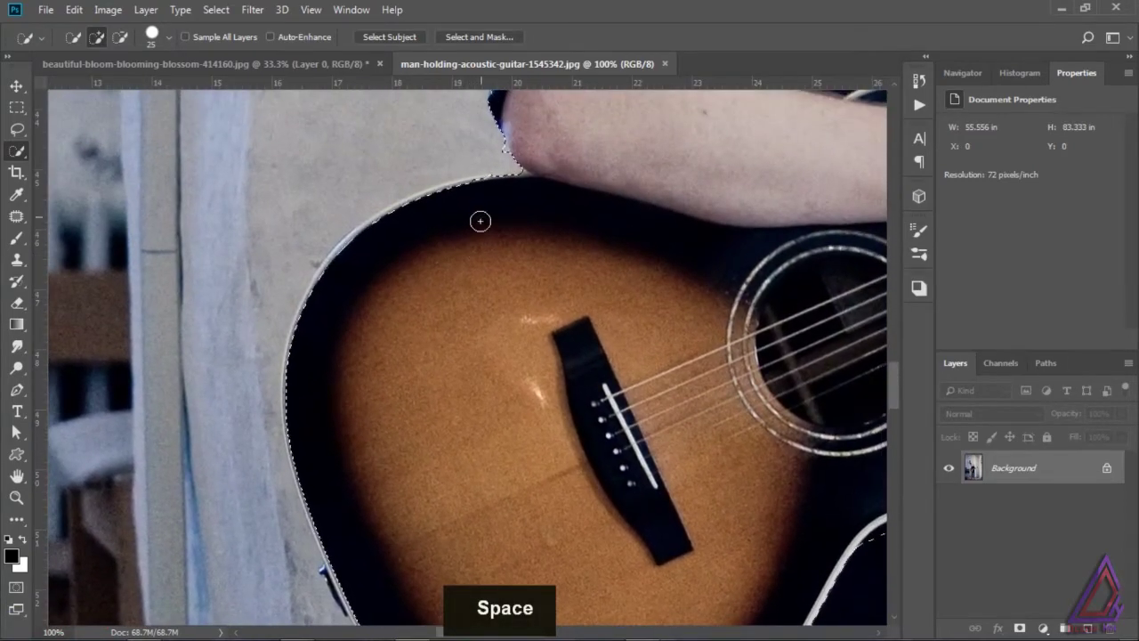
{"action": "mouse_move", "coordinate": [499, 180]}
{"action": "left_mouse_down"}
{"action": "mouse_move", "coordinate": [379, 216]}
{"action": "mouse_move", "coordinate": [326, 269]}
{"action": "mouse_move", "coordinate": [293, 369]}
{"action": "mouse_move", "coordinate": [299, 476]}
{"action": "left_mouse_up"}
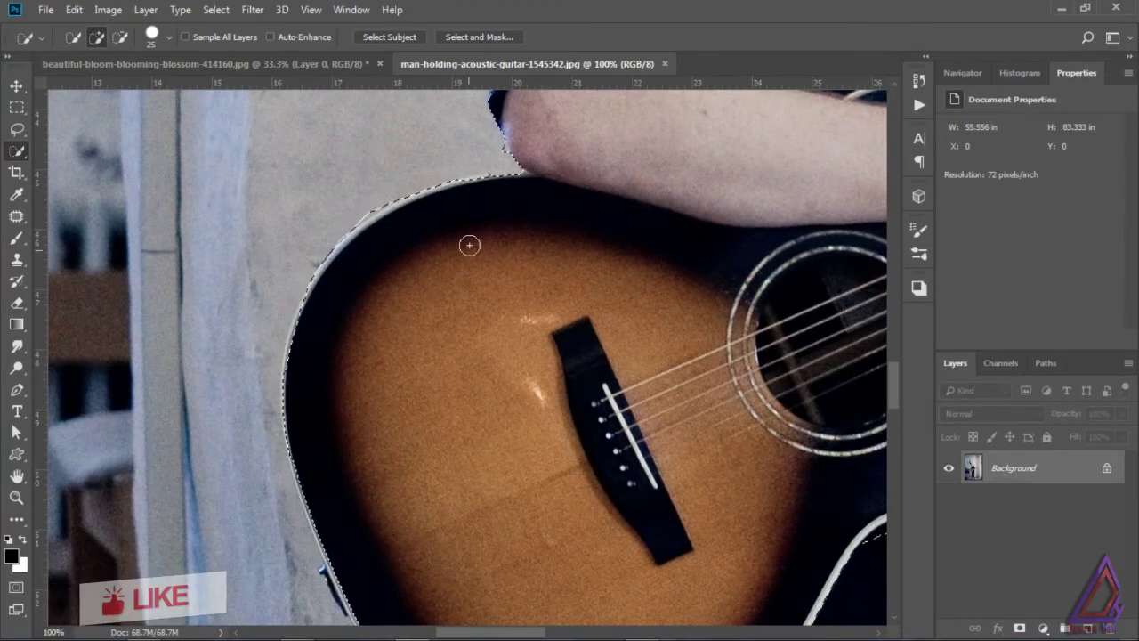
{"action": "mouse_move", "coordinate": [455, 395]}
{"action": "left_mouse_down", "text": "alt"}
{"action": "mouse_move", "coordinate": [444, 273]}
{"action": "mouse_move", "coordinate": [451, 353]}
{"action": "left_mouse_up", "text": "alt"}
{"action": "key", "text": "ctrl+z"}
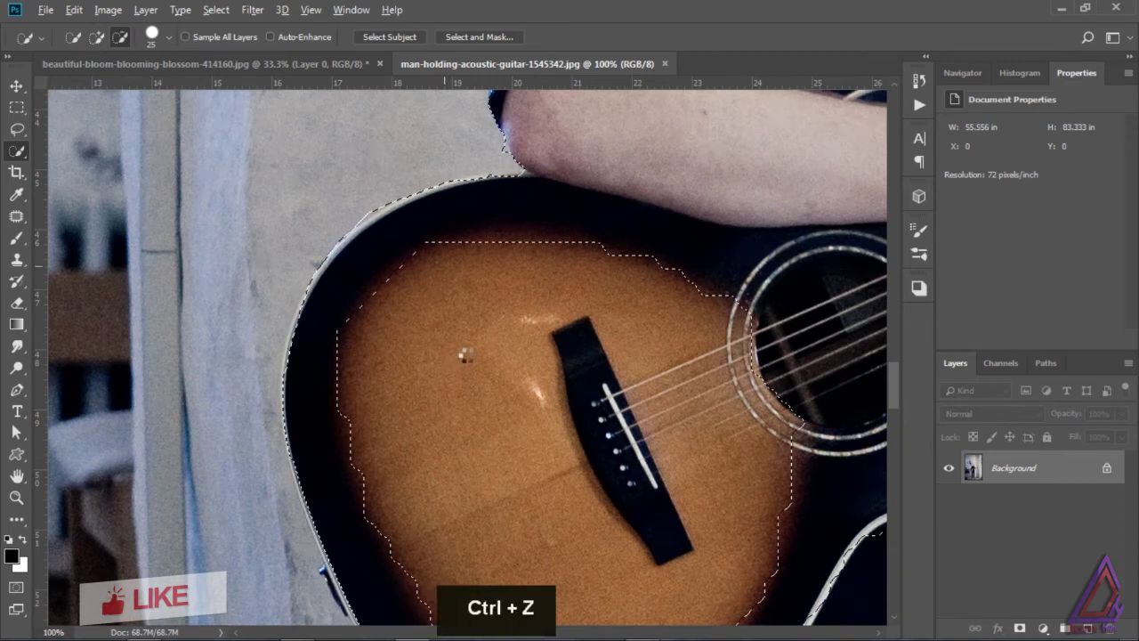
Extend the selection over the dark piece protruding from the guitar's outer edge and the rim below it
{"action": "key", "text": "space"}
{"action": "left_click_drag", "start_coordinate": [481, 426], "coordinate": [488, 202]}
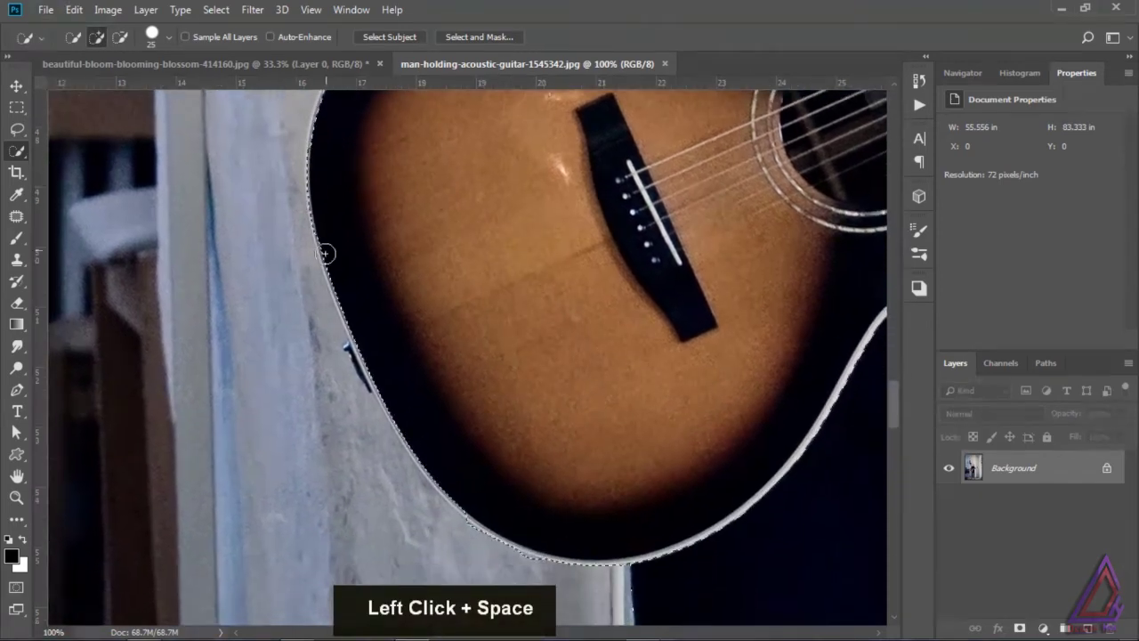
{"action": "left_click_drag", "start_coordinate": [348, 348], "coordinate": [361, 372]}
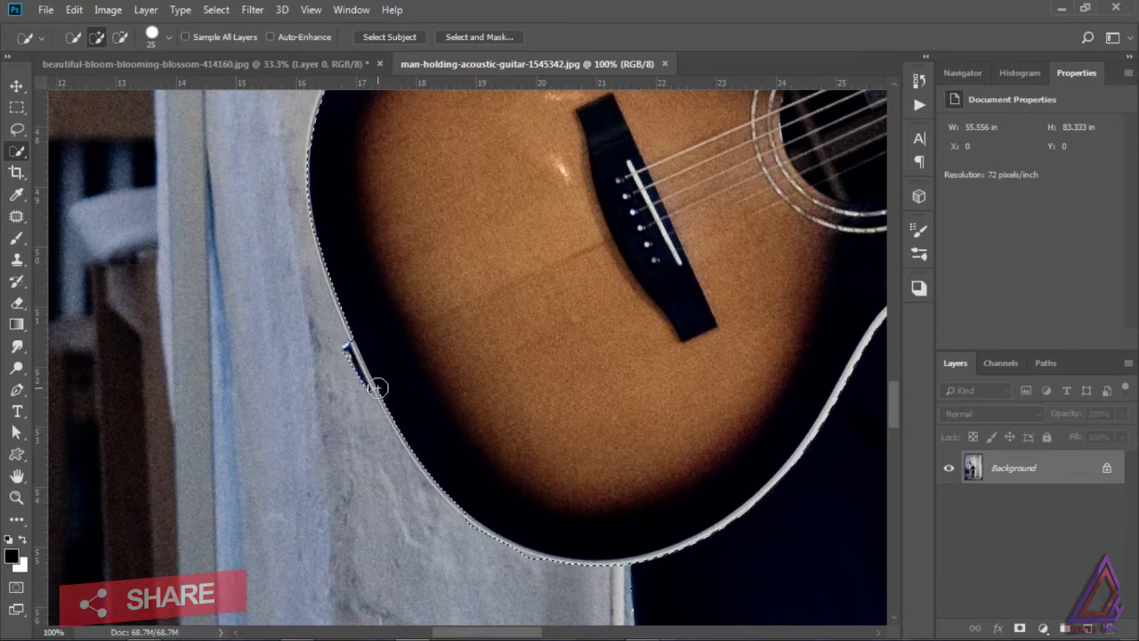
{"action": "mouse_move", "coordinate": [420, 460]}
{"action": "left_mouse_down"}
{"action": "mouse_move", "coordinate": [462, 512]}
{"action": "mouse_move", "coordinate": [521, 530]}
{"action": "left_mouse_up"}
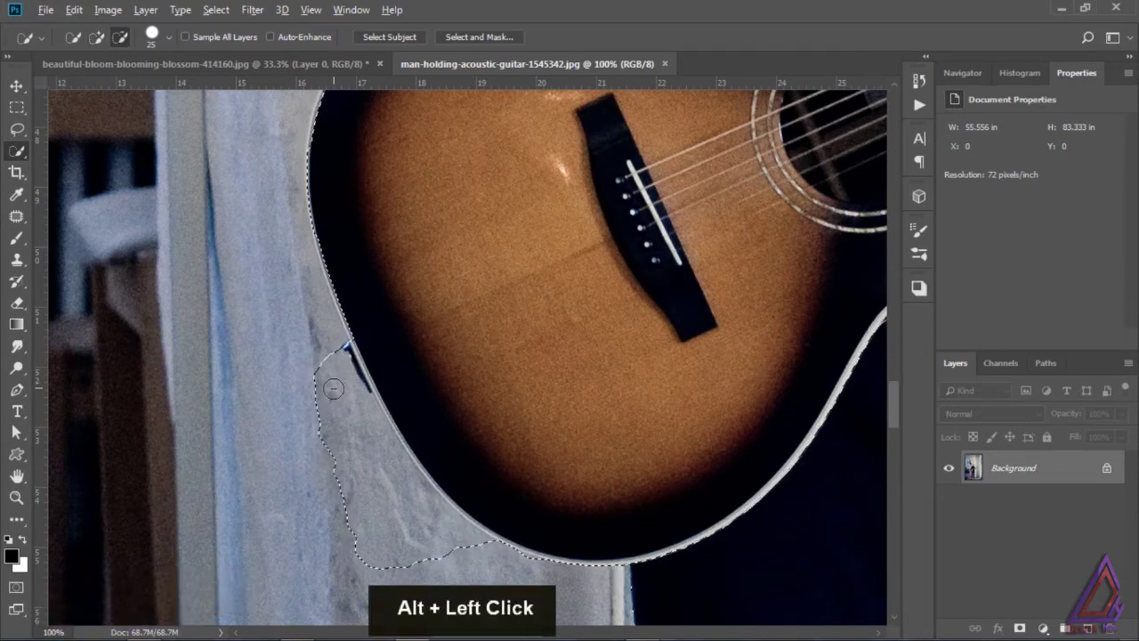
Subtract the patches of wall that spilled into the selection around the protruding piece and along the guitar's lower rim
{"action": "mouse_move", "coordinate": [334, 389]}
{"action": "left_mouse_down"}
{"action": "mouse_move", "coordinate": [380, 488]}
{"action": "mouse_move", "coordinate": [430, 545]}
{"action": "left_mouse_up"}
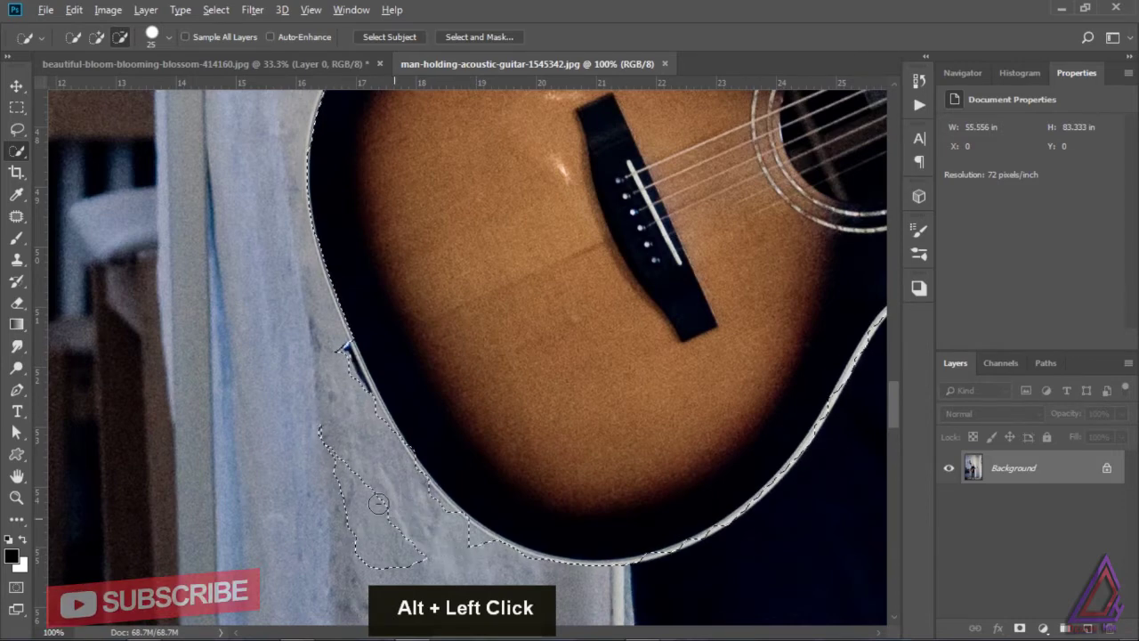
{"action": "mouse_move", "coordinate": [378, 503]}
{"action": "left_mouse_down"}
{"action": "mouse_move", "coordinate": [320, 438]}
{"action": "mouse_move", "coordinate": [366, 519]}
{"action": "mouse_move", "coordinate": [422, 557]}
{"action": "mouse_move", "coordinate": [379, 556]}
{"action": "mouse_move", "coordinate": [412, 564]}
{"action": "mouse_move", "coordinate": [348, 494]}
{"action": "mouse_move", "coordinate": [365, 538]}
{"action": "mouse_move", "coordinate": [338, 497]}
{"action": "left_mouse_up"}
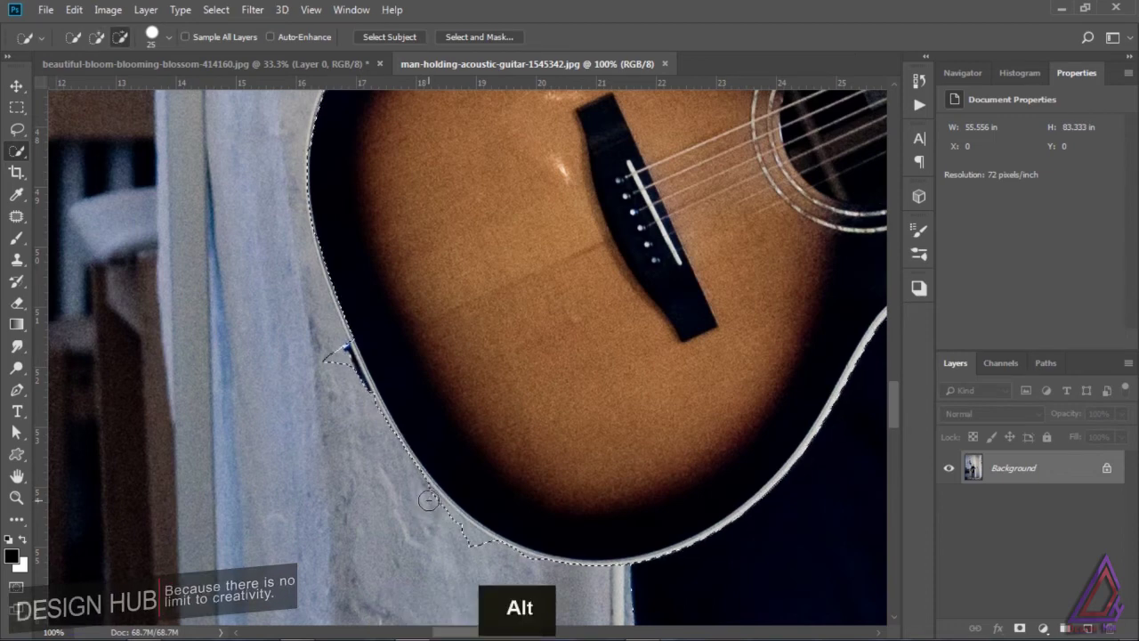
{"action": "left_click_drag", "start_coordinate": [429, 500], "coordinate": [471, 541]}
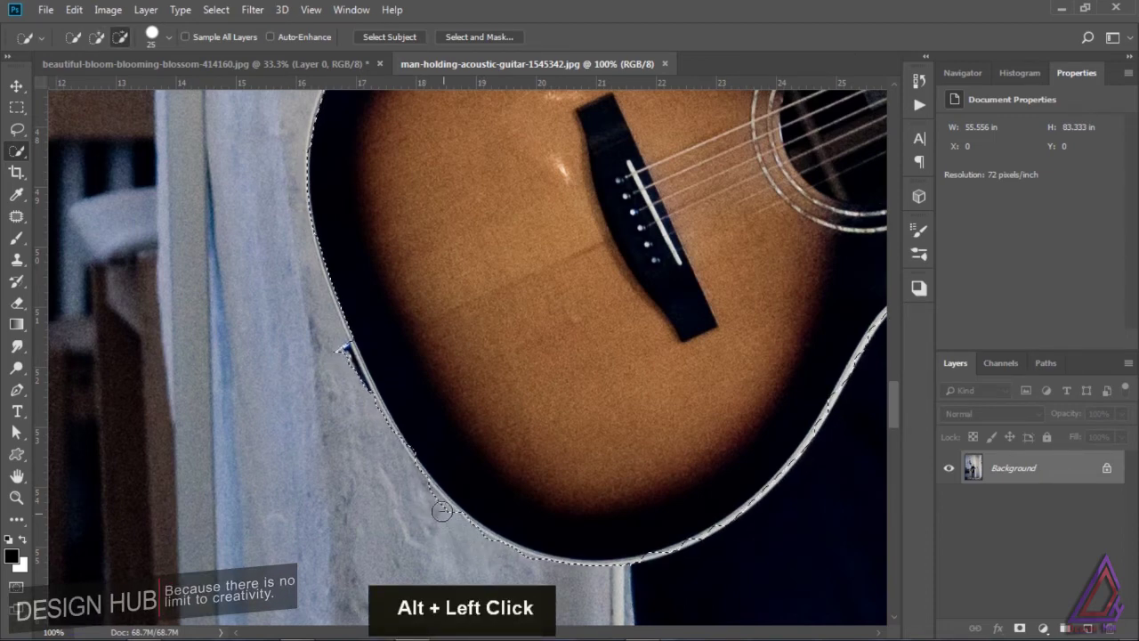
{"action": "left_click_drag", "start_coordinate": [433, 493], "coordinate": [452, 513]}
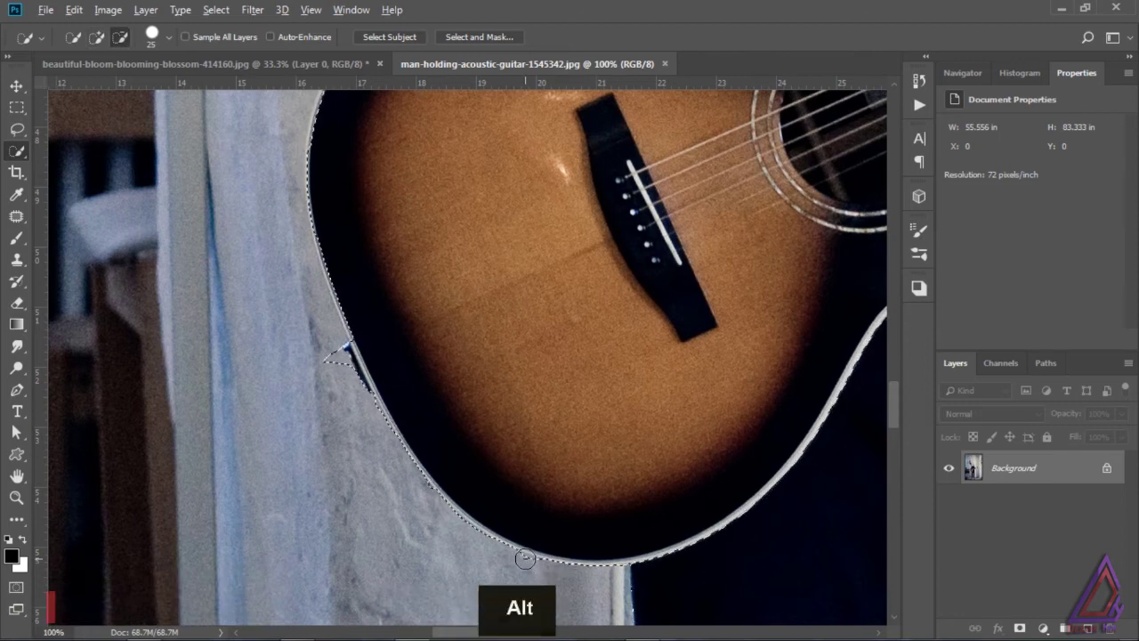
{"action": "mouse_move", "coordinate": [527, 561]}
{"action": "left_mouse_down"}
{"action": "mouse_move", "coordinate": [624, 560]}
{"action": "mouse_move", "coordinate": [698, 530]}
{"action": "left_mouse_up"}
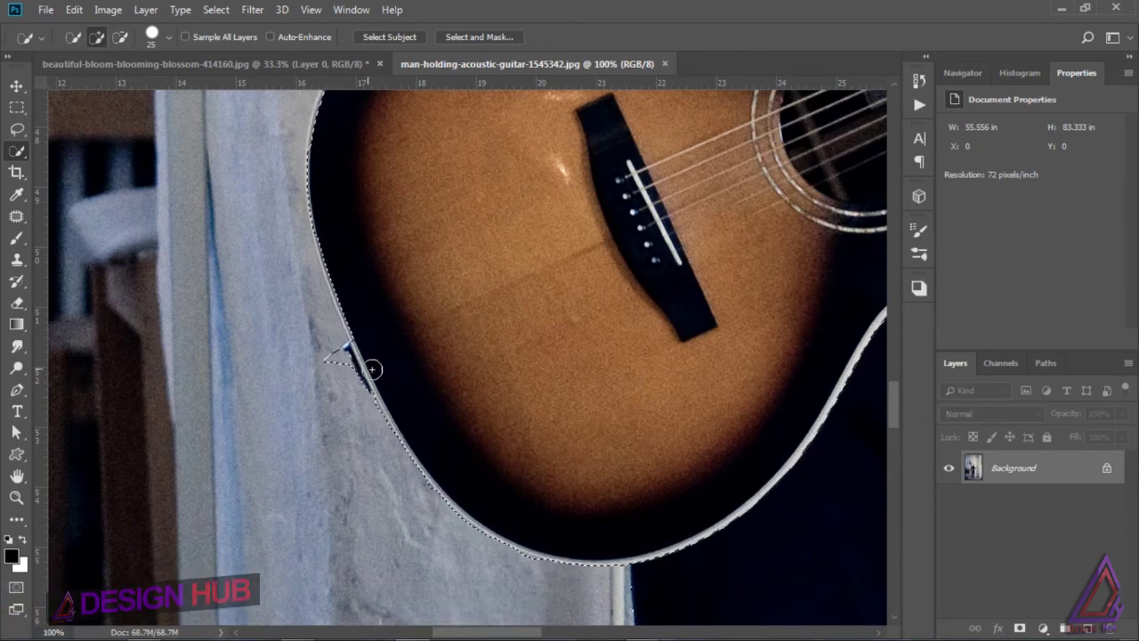
{"action": "left_click_drag", "start_coordinate": [338, 355], "coordinate": [339, 372]}
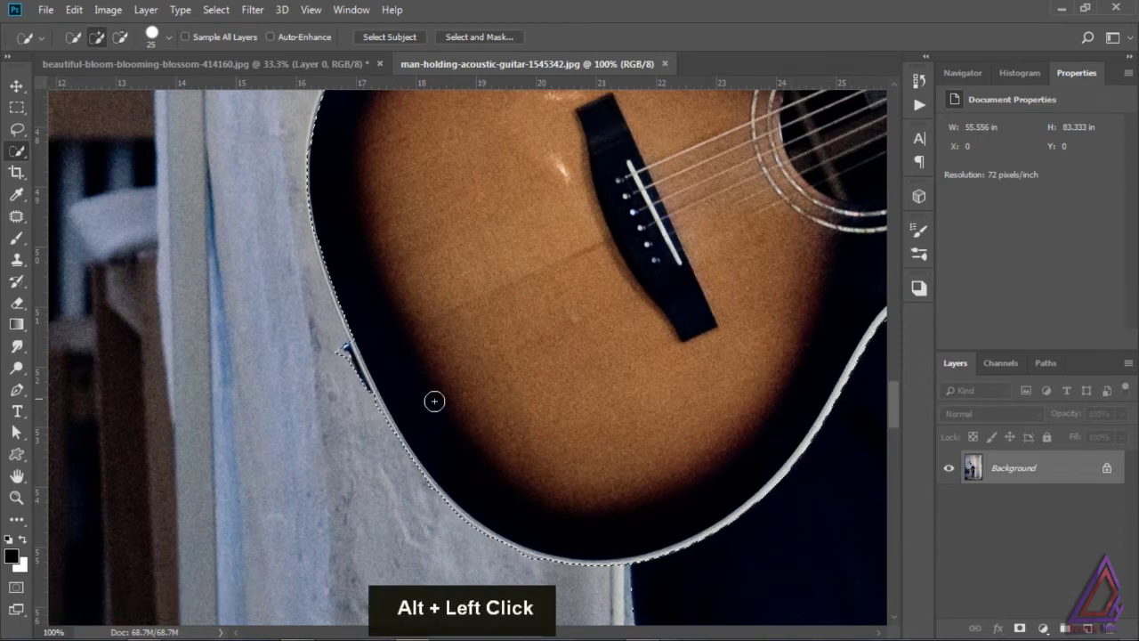
Add a layer mask from the selection to hide everything around the man's upper body and guitar
{"action": "left_click_drag", "start_coordinate": [541, 300], "coordinate": [532, 504]}
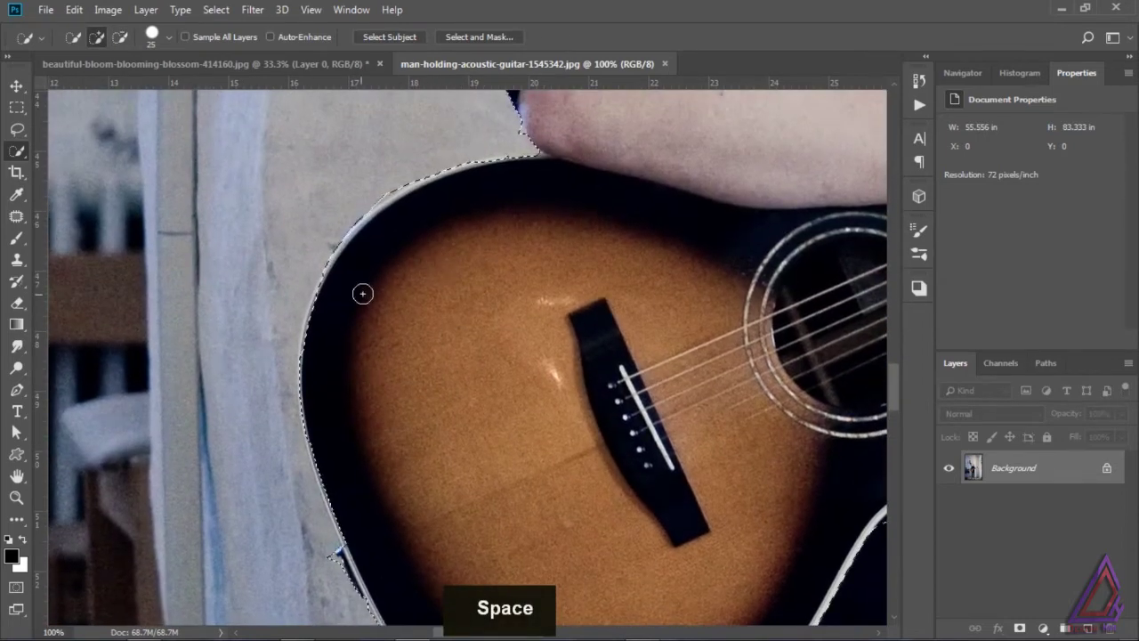
{"action": "left_click_drag", "start_coordinate": [553, 248], "coordinate": [476, 371]}
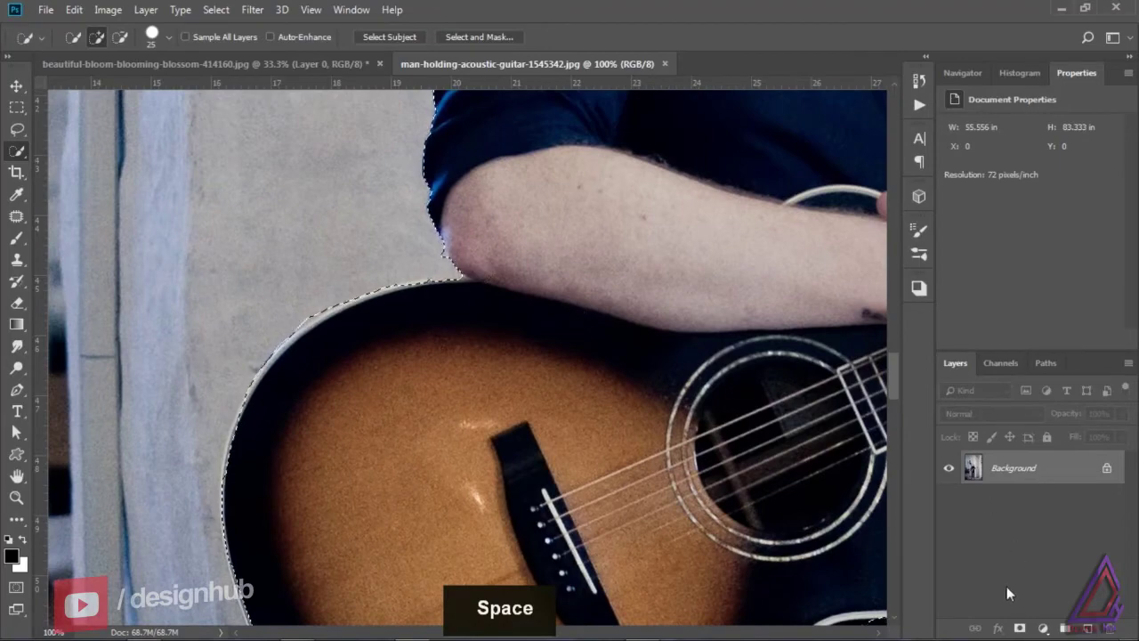
{"action": "left_click", "coordinate": [1020, 628]}
{"action": "key", "text": "ctrl+0"}
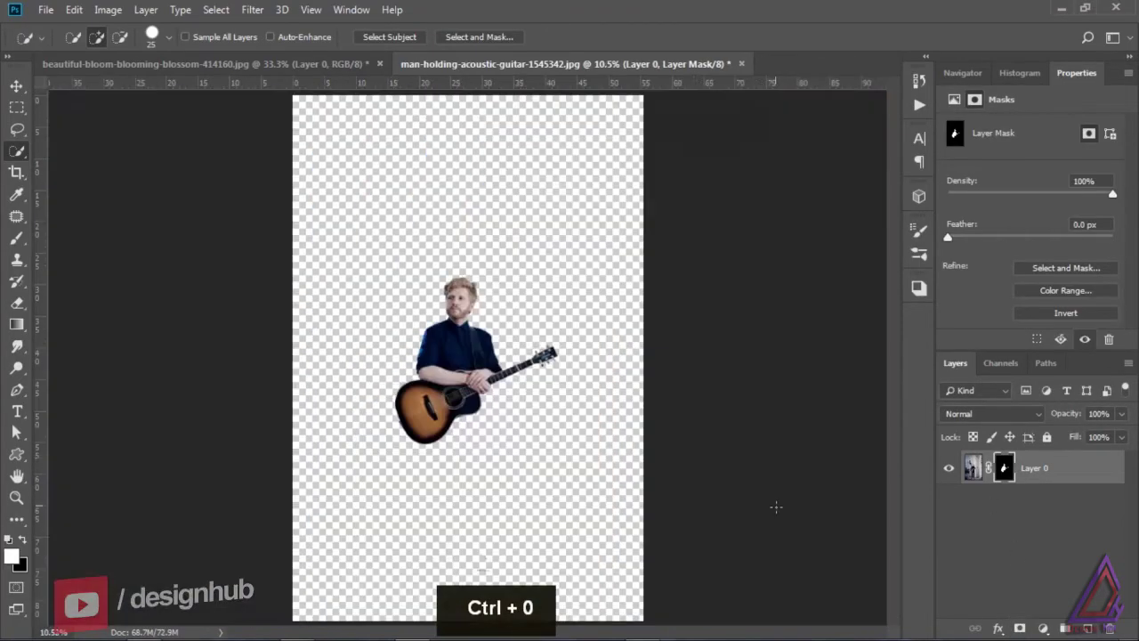
{"action": "key", "text": "ctrl+equal"}
{"action": "key", "text": "ctrl+equal"}
{"action": "key", "text": "ctrl+equal"}
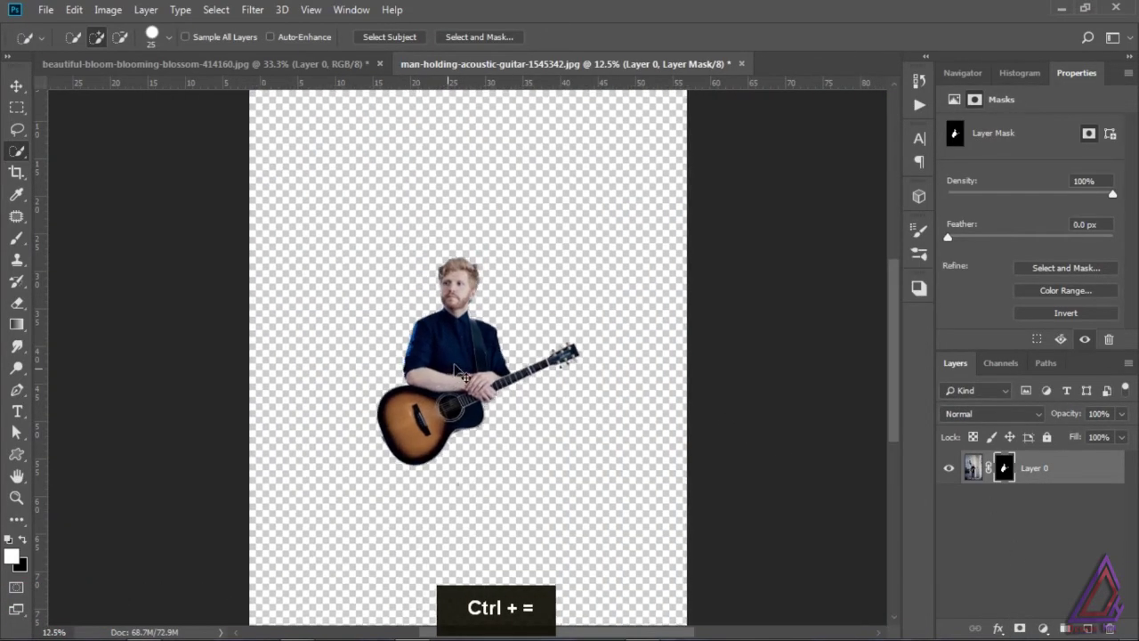
Switch to the Brush tool for touching up the man's layer mask and reduce its size to 20 px
{"action": "key", "text": "ctrl+equal"}
{"action": "key", "text": "ctrl+equal"}
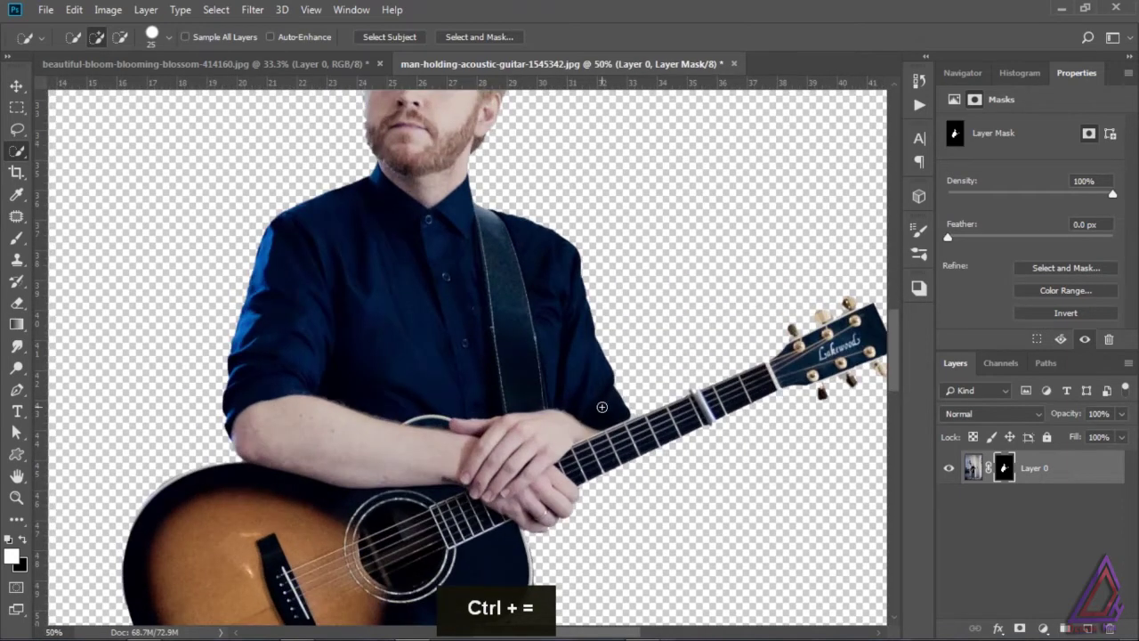
{"action": "left_click", "coordinate": [17, 239]}
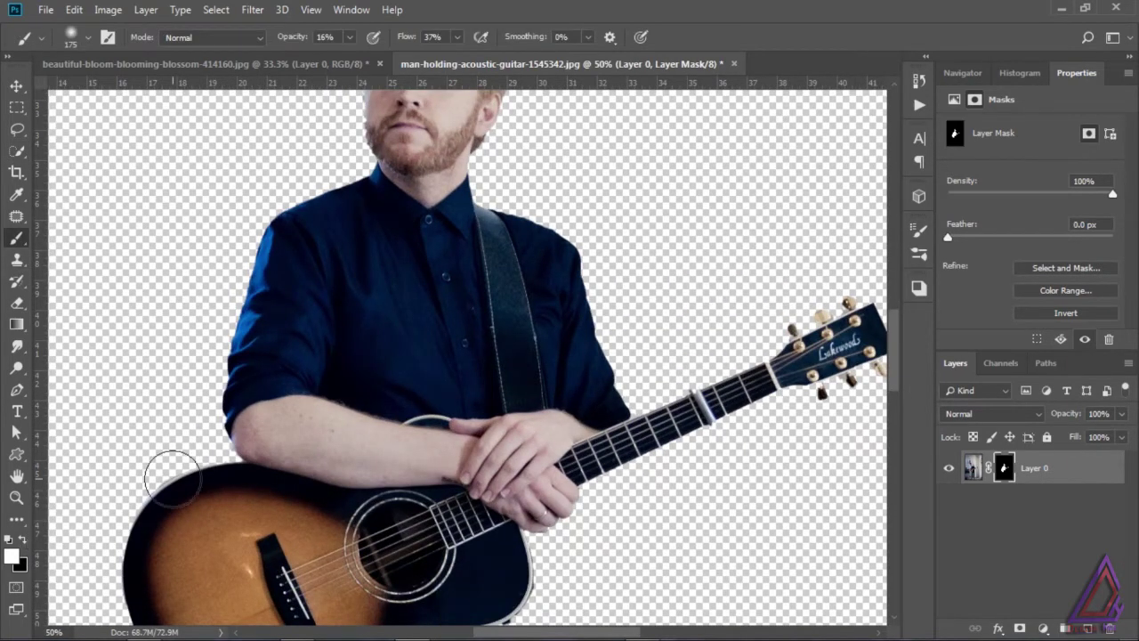
{"action": "key", "text": "bracketleft"}
{"action": "key", "text": "bracketleft"}
{"action": "key", "text": "bracketleft"}
{"action": "key", "text": "bracketleft"}
{"action": "key", "text": "bracketleft"}
{"action": "key", "text": "bracketleft"}
{"action": "key", "text": "bracketleft"}
{"action": "key", "text": "bracketleft"}
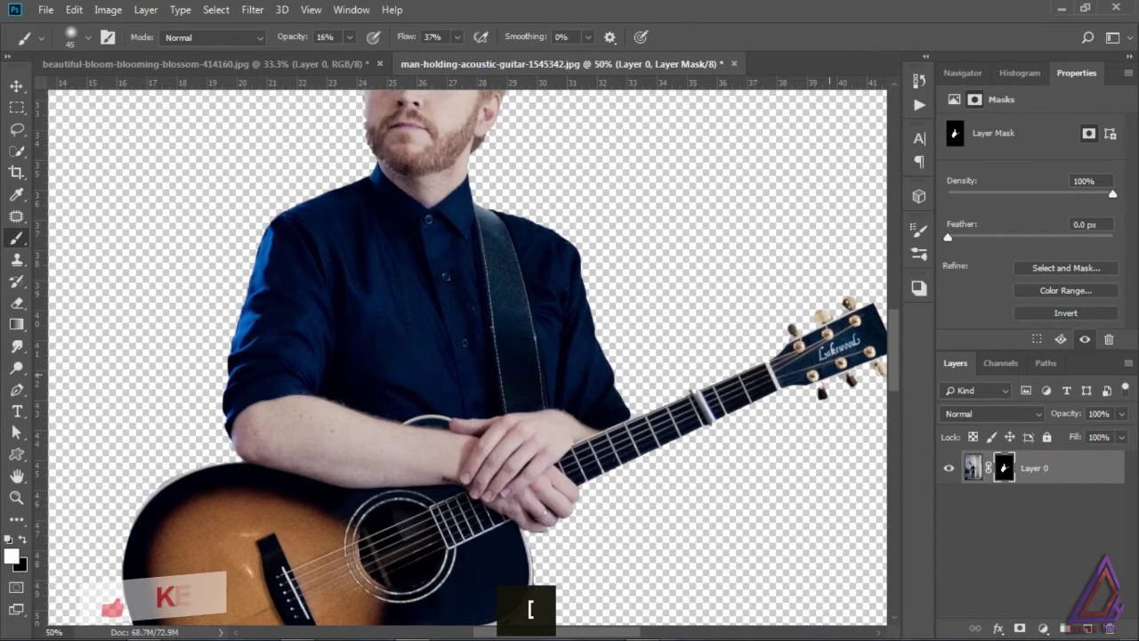
{"action": "key", "text": "bracketleft"}
{"action": "key", "text": "bracketleft"}
Set the brush's opacity and flow to 100% for retouching the mask around the man's face
{"action": "key", "text": "ctrl+equal"}
{"action": "key", "text": "ctrl+equal"}
{"action": "key", "text": "ctrl+equal"}
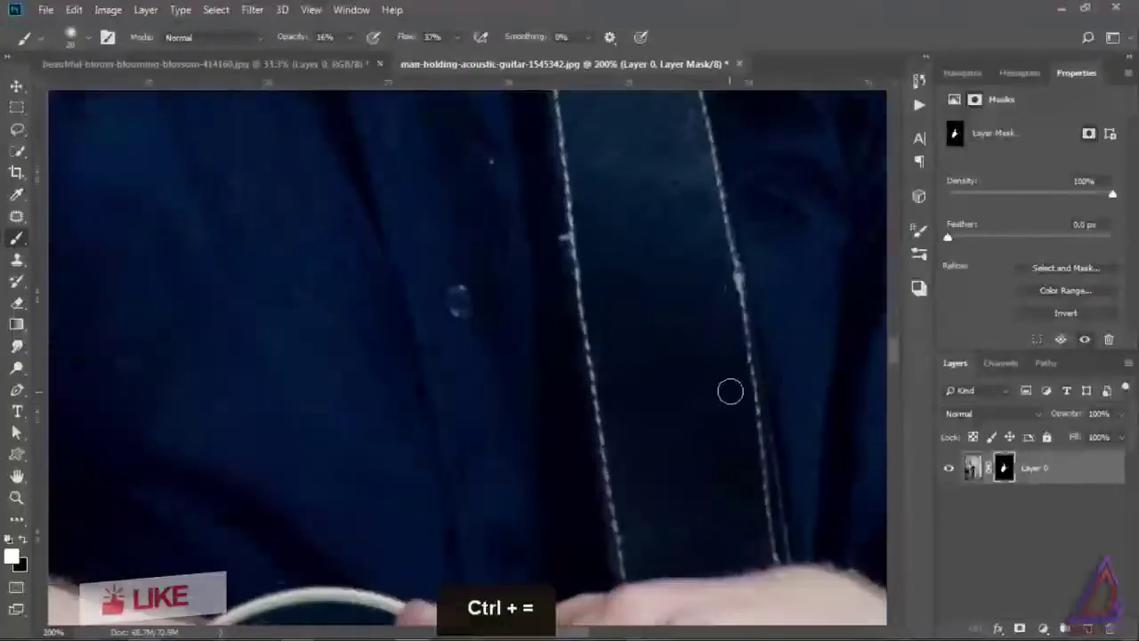
{"action": "key", "text": "space"}
{"action": "left_click_drag", "start_coordinate": [668, 308], "coordinate": [748, 575]}
{"action": "left_click_drag", "start_coordinate": [607, 335], "coordinate": [615, 466]}
{"action": "left_click_drag", "start_coordinate": [561, 311], "coordinate": [654, 575]}
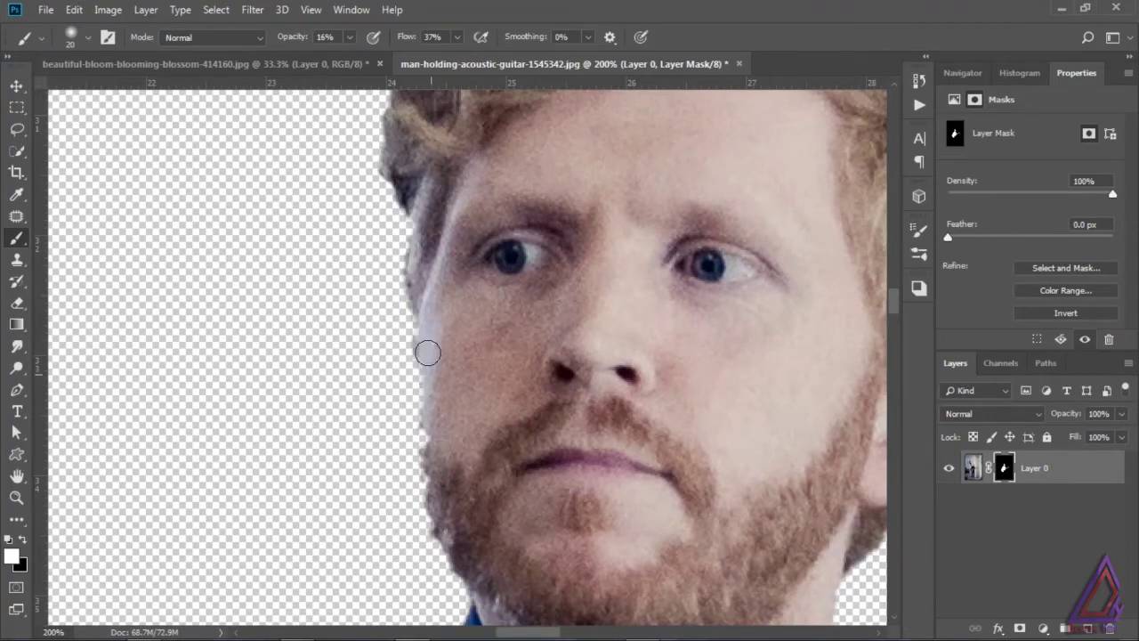
{"action": "left_click", "coordinate": [350, 37]}
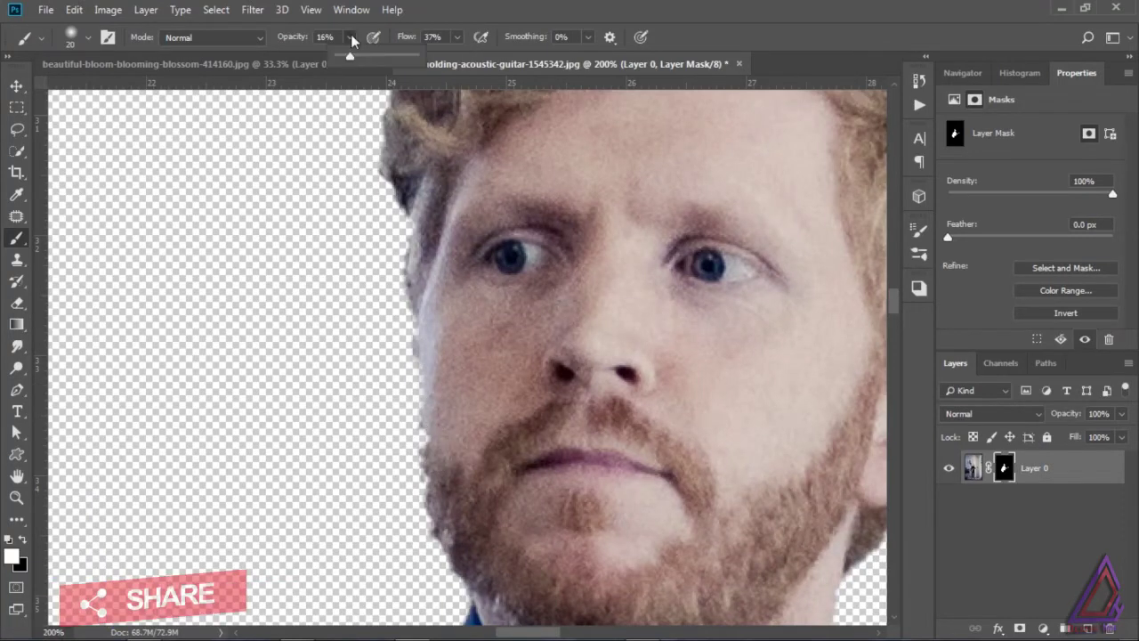
{"action": "left_click", "coordinate": [456, 38]}
{"action": "left_click", "coordinate": [441, 385]}
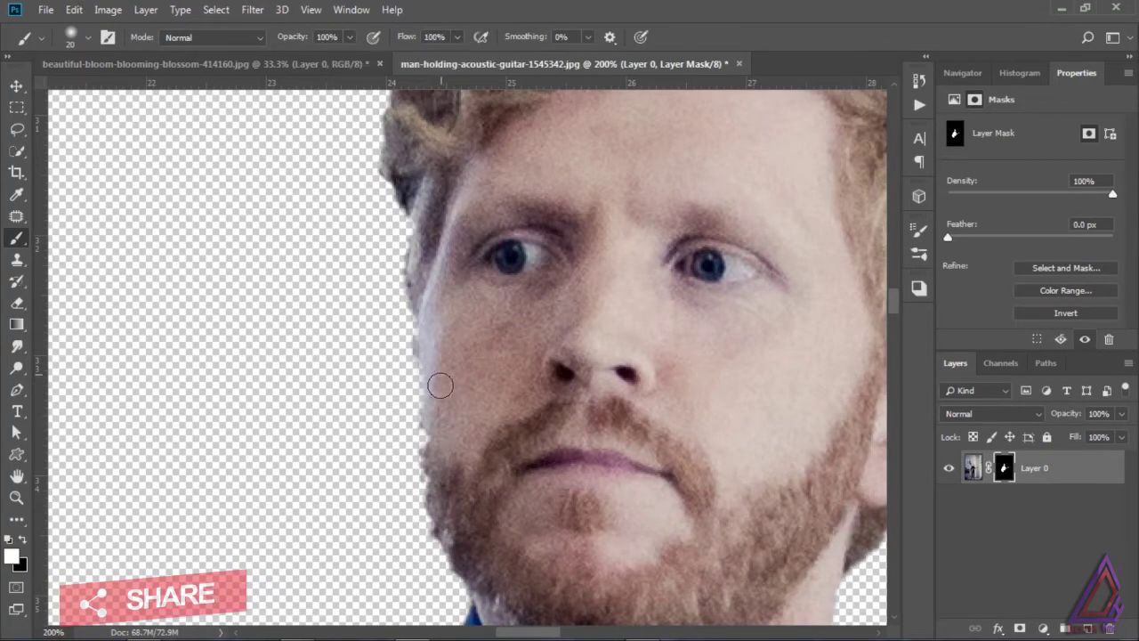
Paint white on the mask along the outer cheek, beard and hair to restore the clipped edges of the head
{"action": "left_click_drag", "start_coordinate": [437, 459], "coordinate": [433, 340]}
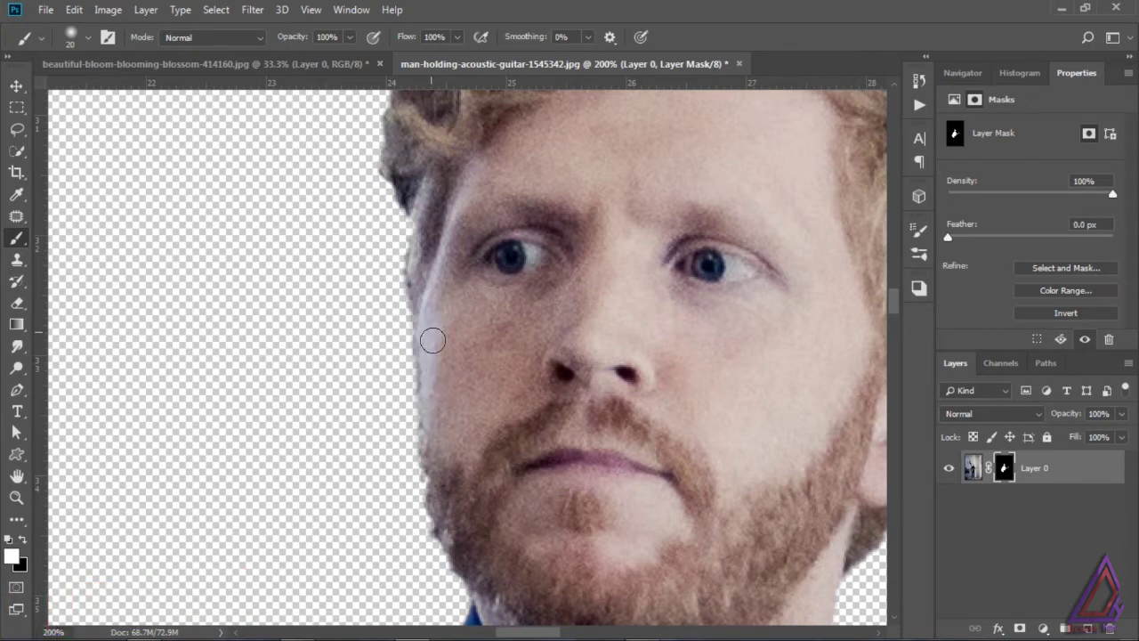
{"action": "left_click_drag", "start_coordinate": [439, 486], "coordinate": [454, 544]}
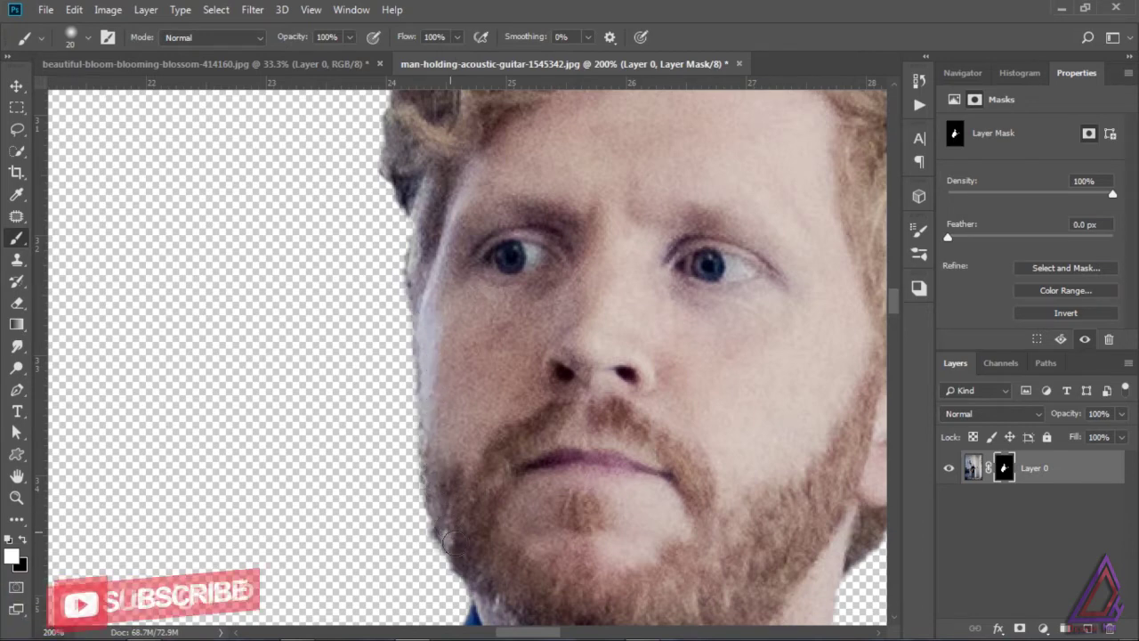
{"action": "key", "text": "space"}
{"action": "left_click_drag", "start_coordinate": [558, 350], "coordinate": [577, 553]}
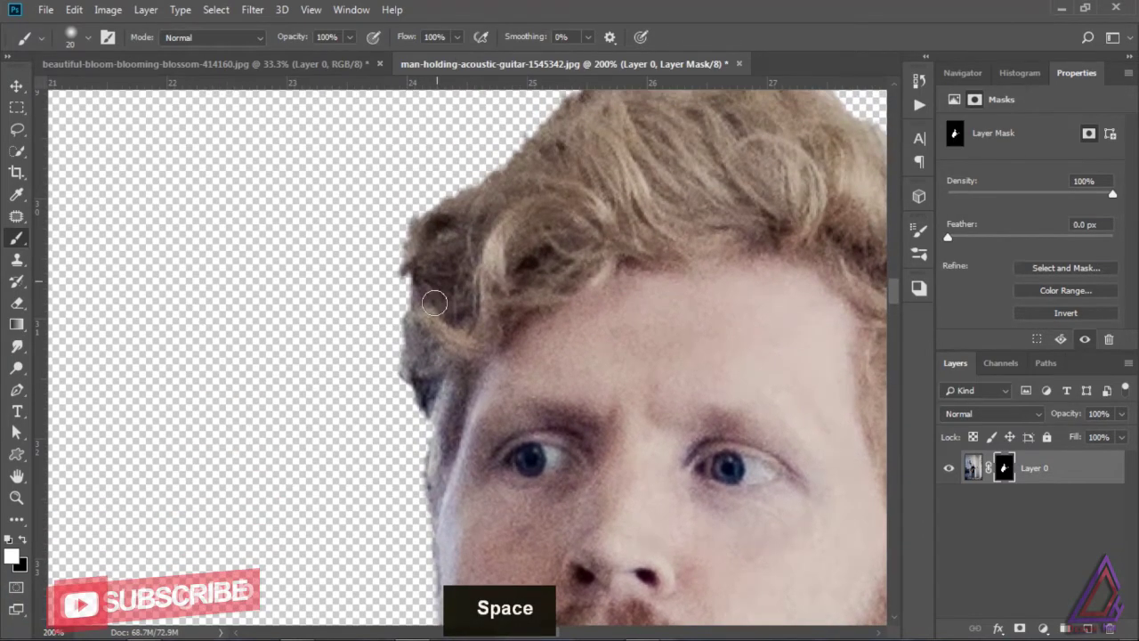
{"action": "left_click_drag", "start_coordinate": [418, 275], "coordinate": [420, 319]}
{"action": "key", "text": "space"}
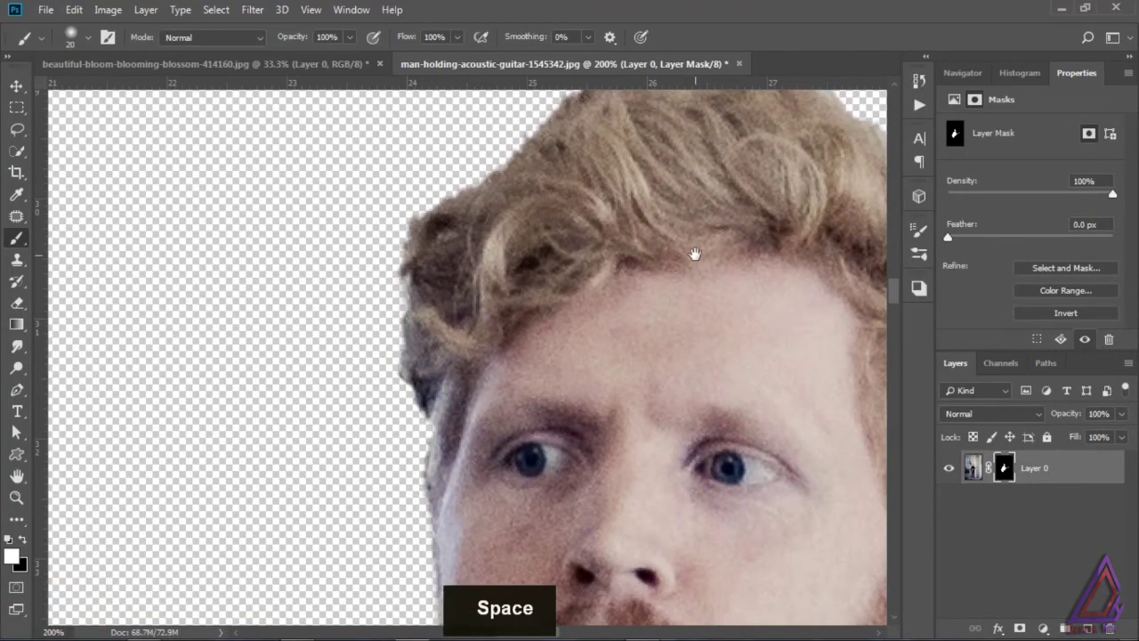
{"action": "left_click_drag", "start_coordinate": [755, 208], "coordinate": [632, 354]}
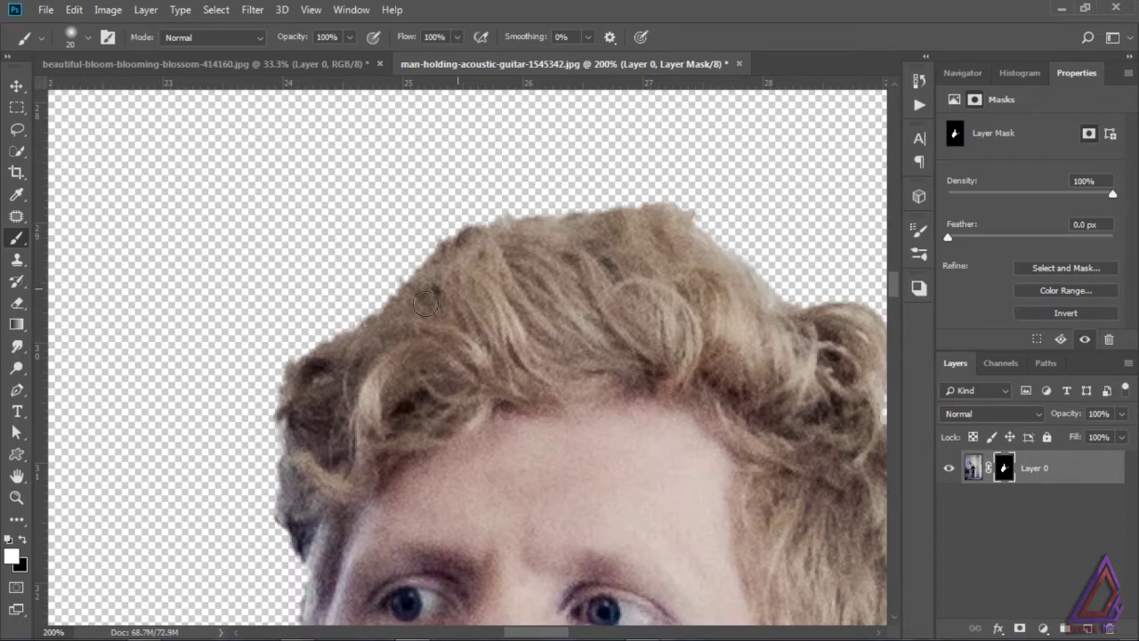
{"action": "left_click_drag", "start_coordinate": [393, 316], "coordinate": [340, 344]}
Paint black on the mask with an 8 px brush to hide the wall remnant between the sleeve and the guitar neck
{"action": "key", "text": "space"}
{"action": "left_click_drag", "start_coordinate": [555, 373], "coordinate": [383, 256]}
{"action": "key", "text": "space"}
{"action": "mouse_move", "coordinate": [579, 425]}
{"action": "left_mouse_down"}
{"action": "mouse_move", "coordinate": [541, 254]}
{"action": "mouse_move", "coordinate": [542, 305]}
{"action": "mouse_move", "coordinate": [542, 269]}
{"action": "left_mouse_up"}
{"action": "left_click_drag", "start_coordinate": [495, 437], "coordinate": [571, 196]}
{"action": "left_click_drag", "start_coordinate": [493, 379], "coordinate": [413, 210]}
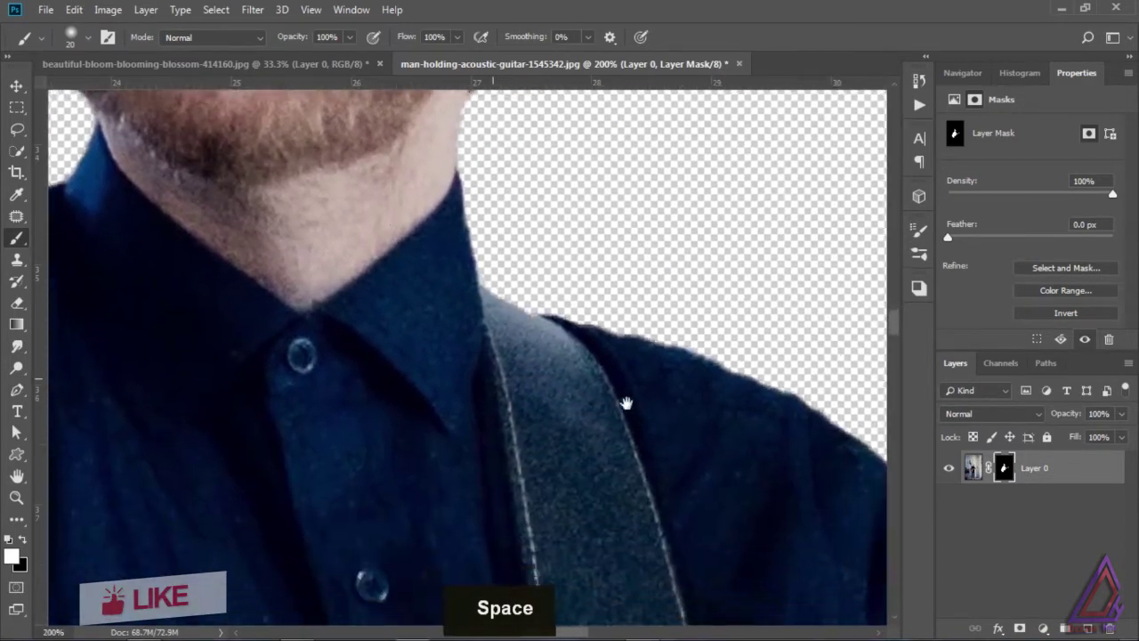
{"action": "left_click_drag", "start_coordinate": [626, 403], "coordinate": [491, 178]}
{"action": "left_click_drag", "start_coordinate": [578, 366], "coordinate": [514, 249]}
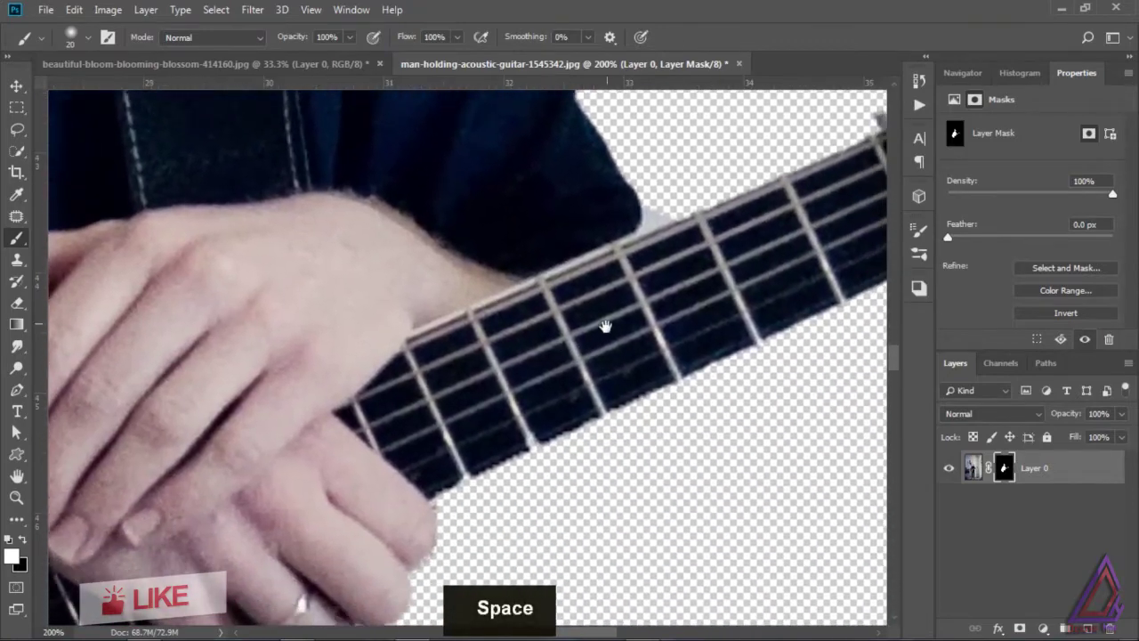
{"action": "left_click_drag", "start_coordinate": [604, 327], "coordinate": [561, 380]}
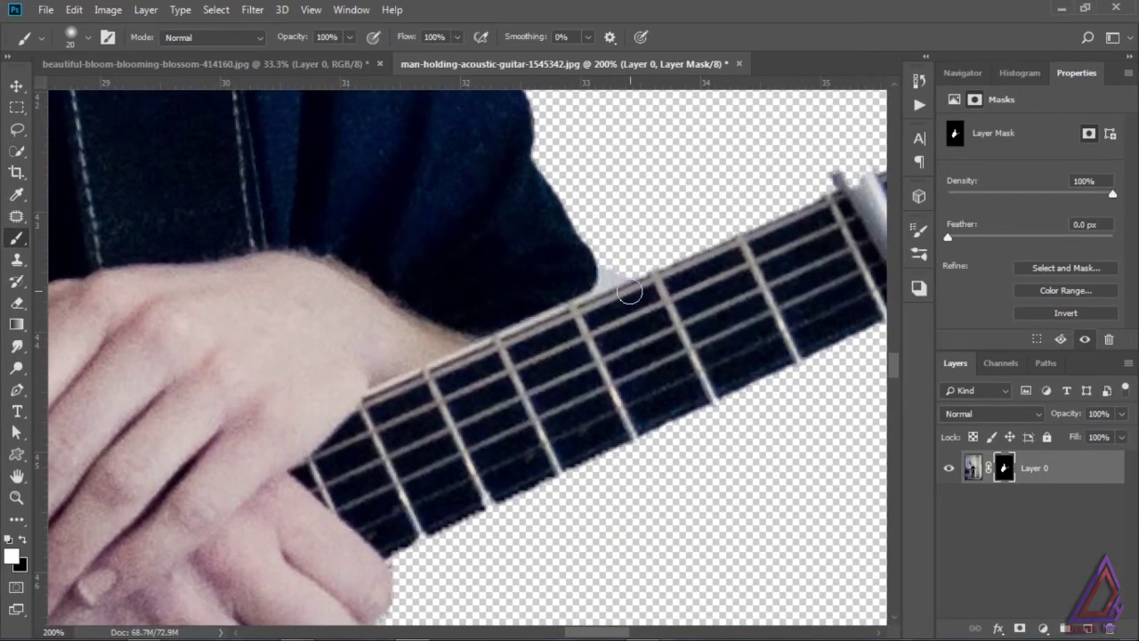
{"action": "key", "text": "x"}
{"action": "key", "text": "bracketleft"}
{"action": "key", "text": "bracketleft"}
{"action": "key", "text": "bracketleft"}
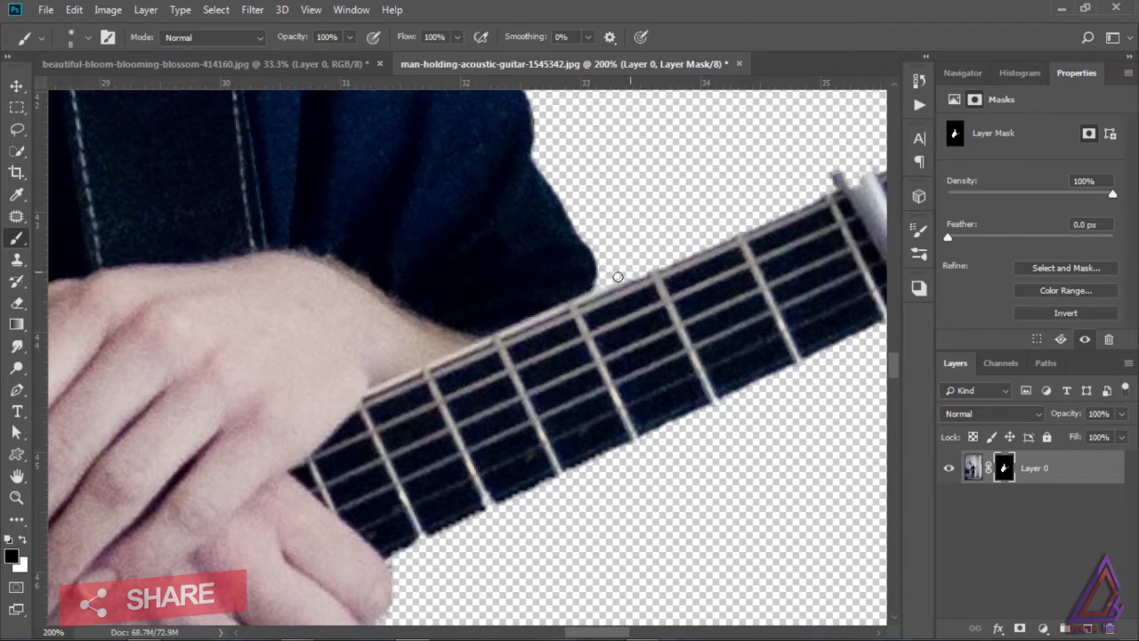
Restore both ends of the capo on the guitar neck with white and trim the excess around them with black
{"action": "left_click_drag", "start_coordinate": [733, 307], "coordinate": [610, 404]}
{"action": "key", "text": "x"}
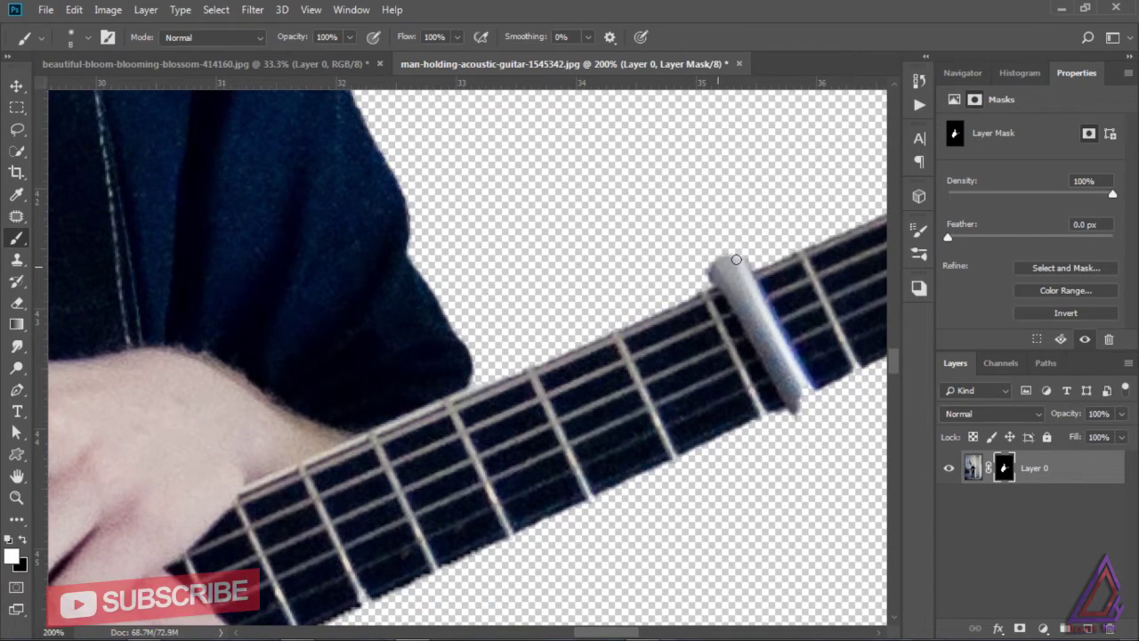
{"action": "left_click_drag", "start_coordinate": [736, 260], "coordinate": [715, 261]}
{"action": "left_click_drag", "start_coordinate": [809, 390], "coordinate": [809, 404]}
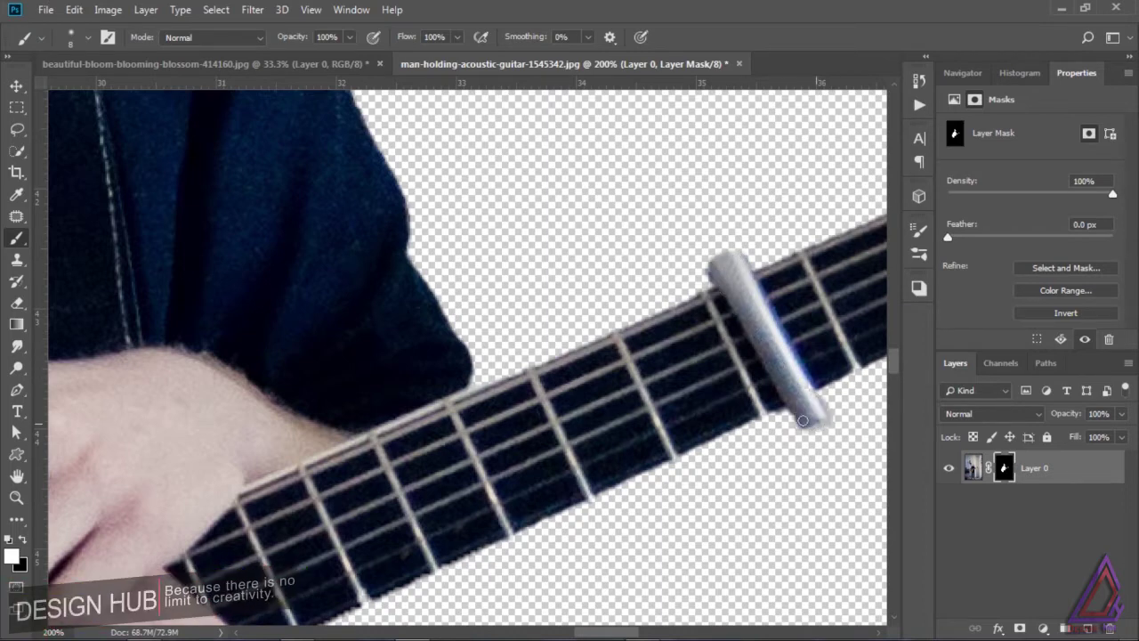
{"action": "mouse_move", "coordinate": [746, 267]}
{"action": "left_mouse_down"}
{"action": "mouse_move", "coordinate": [719, 248]}
{"action": "mouse_move", "coordinate": [734, 241]}
{"action": "left_mouse_up"}
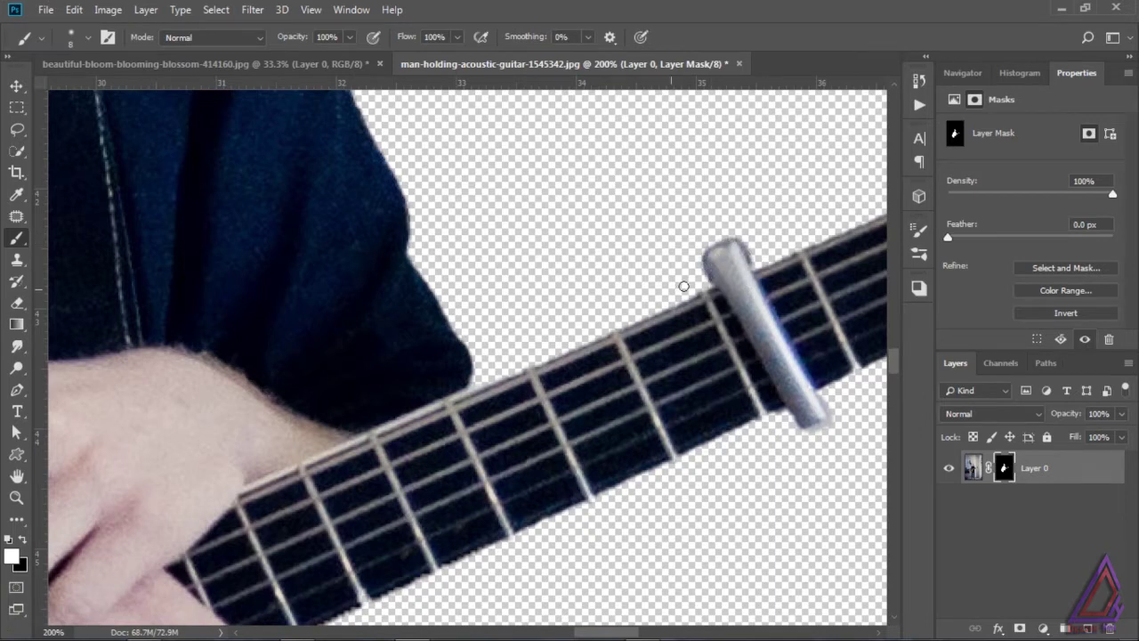
{"action": "key", "text": "x"}
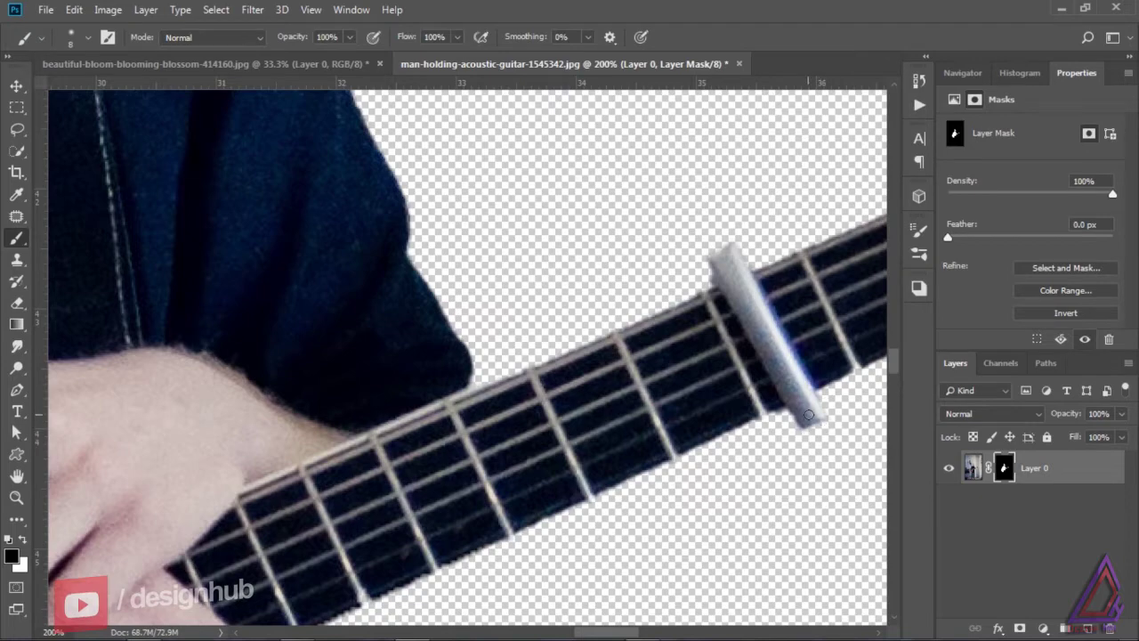
Paint black on the mask to remove the wall remnants around the tuning pegs of the guitar's headstock
{"action": "left_click_drag", "start_coordinate": [804, 344], "coordinate": [628, 434]}
{"action": "left_click_drag", "start_coordinate": [792, 348], "coordinate": [636, 407]}
{"action": "left_click_drag", "start_coordinate": [783, 350], "coordinate": [652, 392]}
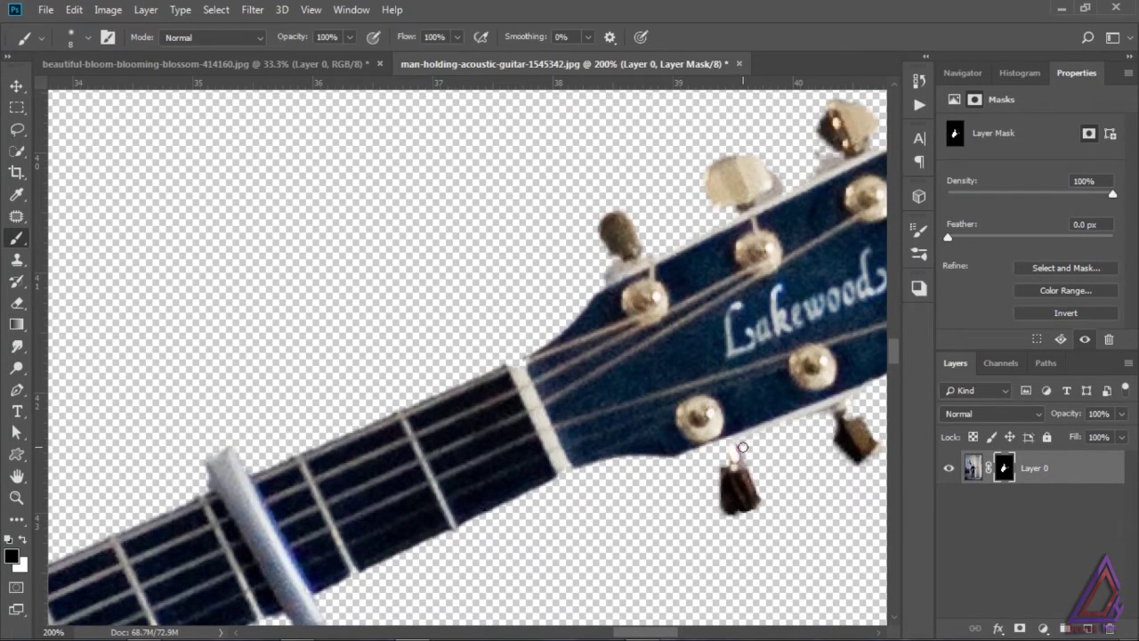
{"action": "left_click_drag", "start_coordinate": [752, 316], "coordinate": [661, 457]}
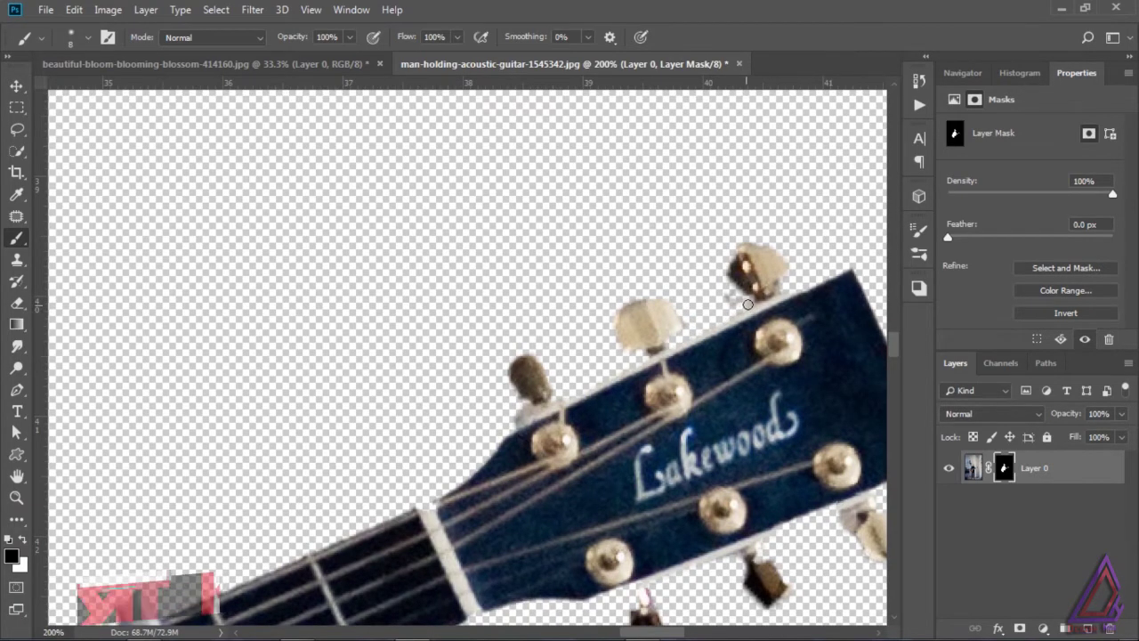
{"action": "left_click_drag", "start_coordinate": [780, 435], "coordinate": [714, 295]}
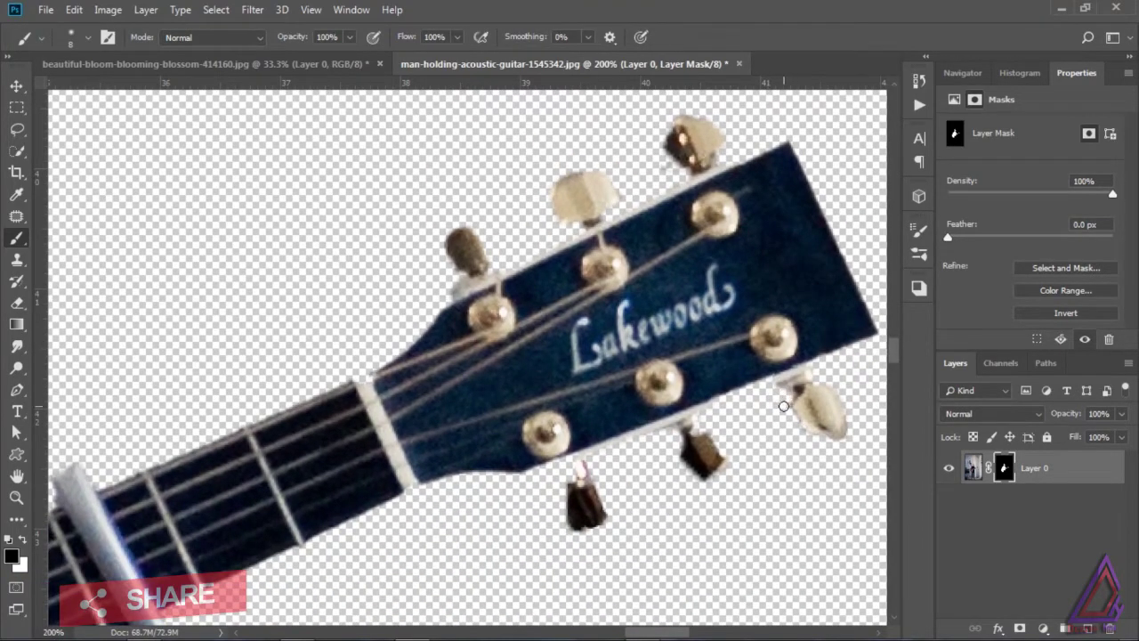
Paint white on the mask along the headstock's edges to restore its light border
{"action": "key", "text": "x"}
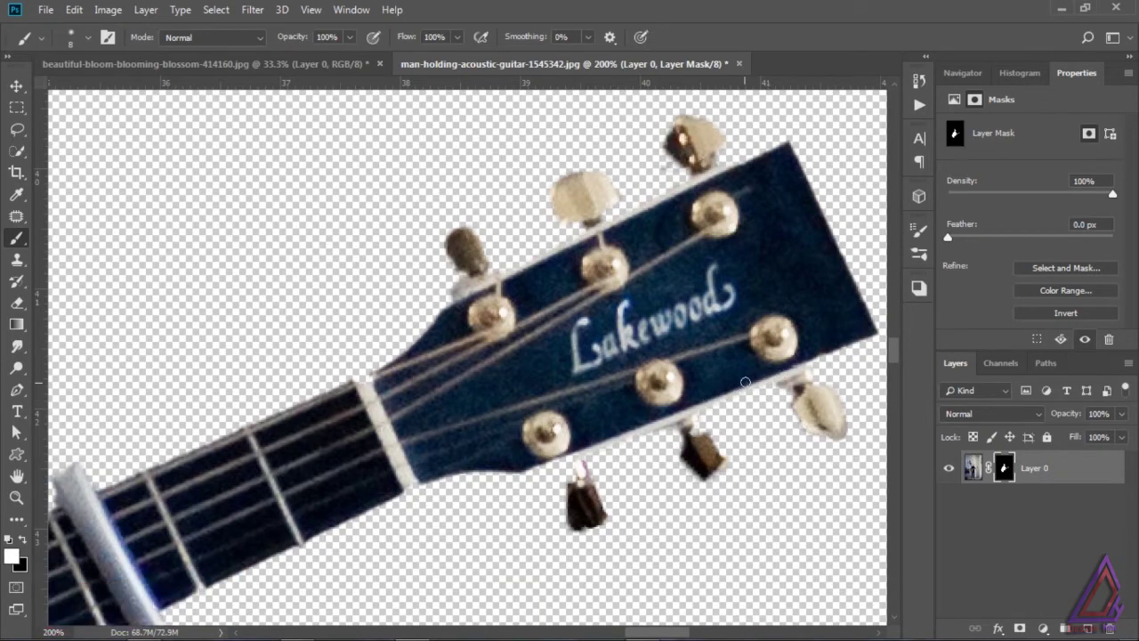
{"action": "key", "text": "space"}
{"action": "left_click_drag", "start_coordinate": [758, 371], "coordinate": [690, 401]}
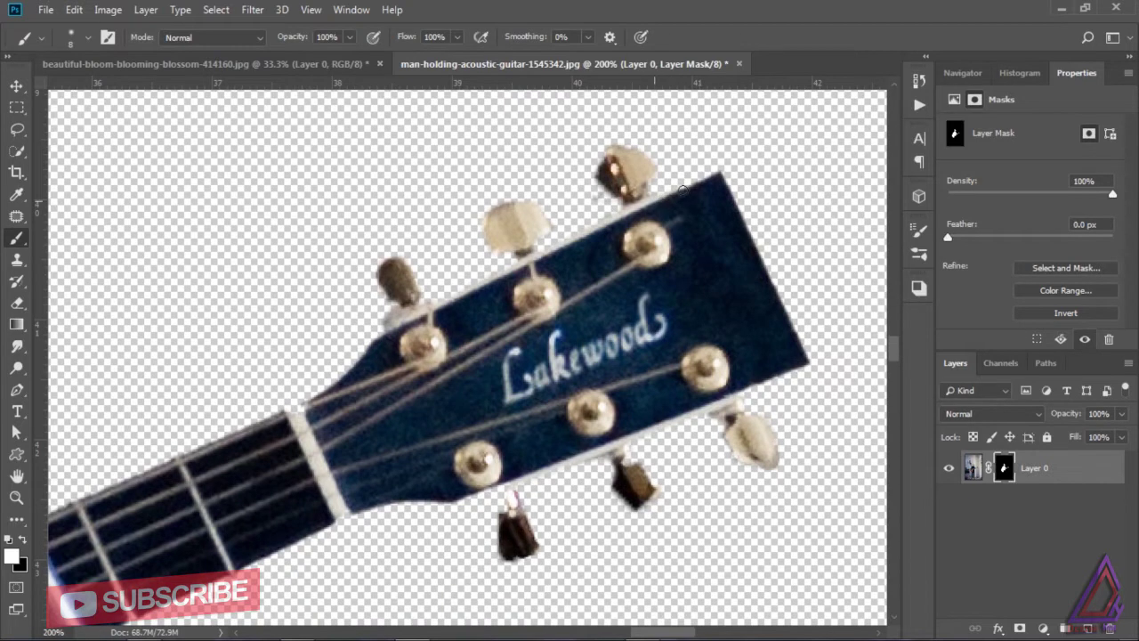
{"action": "mouse_move", "coordinate": [697, 183]}
{"action": "left_mouse_down"}
{"action": "mouse_move", "coordinate": [724, 173]}
{"action": "mouse_move", "coordinate": [756, 242]}
{"action": "left_mouse_up"}
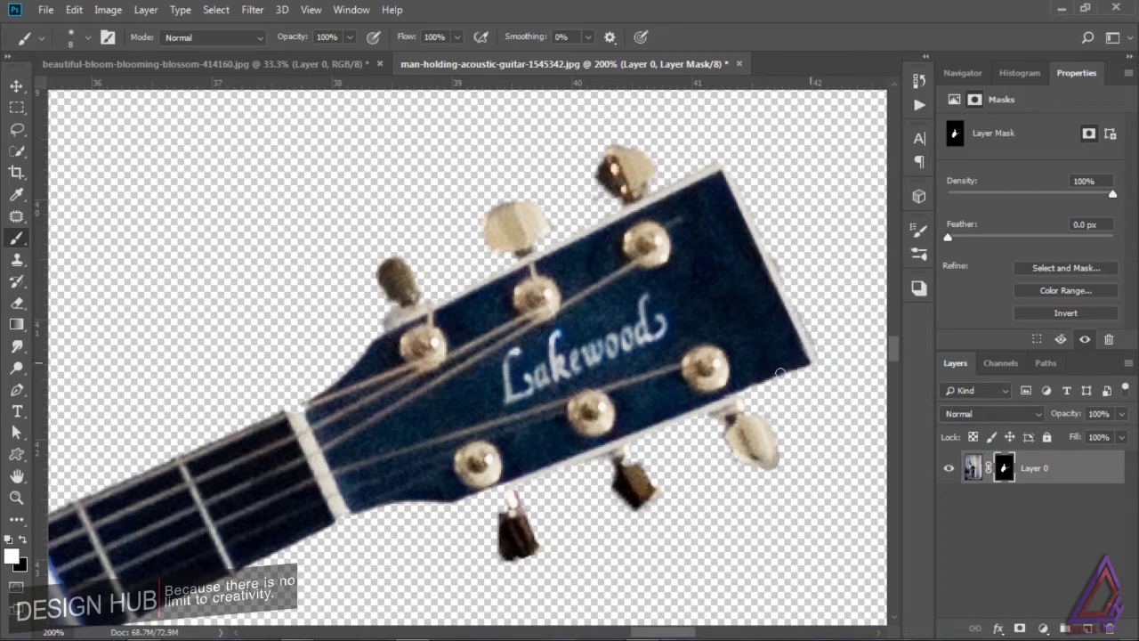
Add a black (000000) Solid Color fill layer and place it beneath the cut-out man's layer
{"action": "left_click", "coordinate": [1044, 629]}
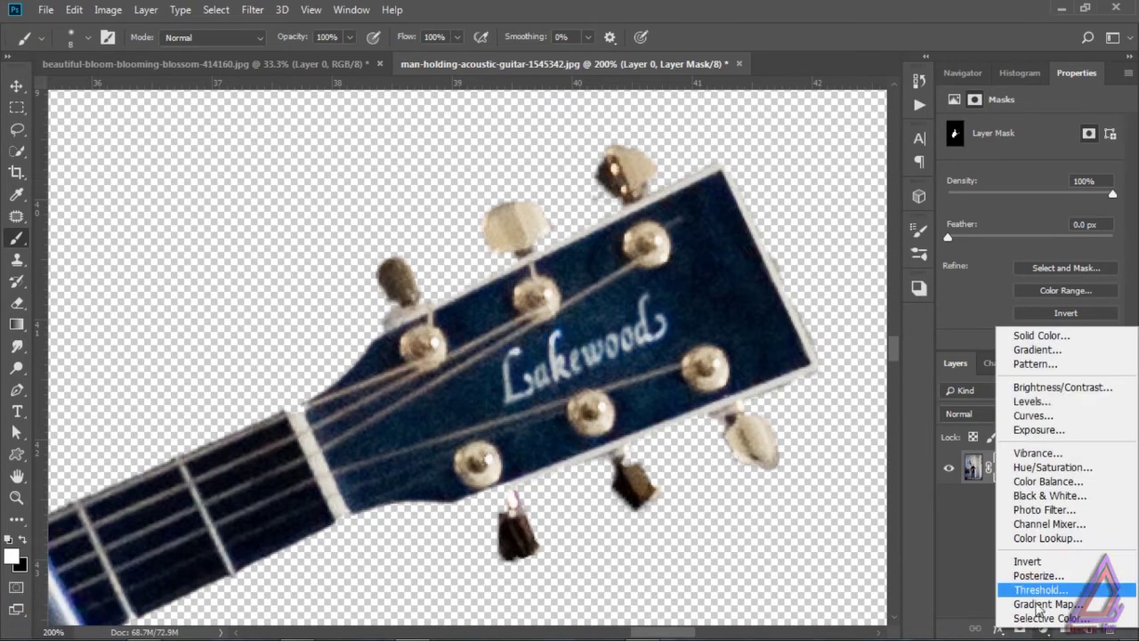
{"action": "left_click", "coordinate": [1041, 336]}
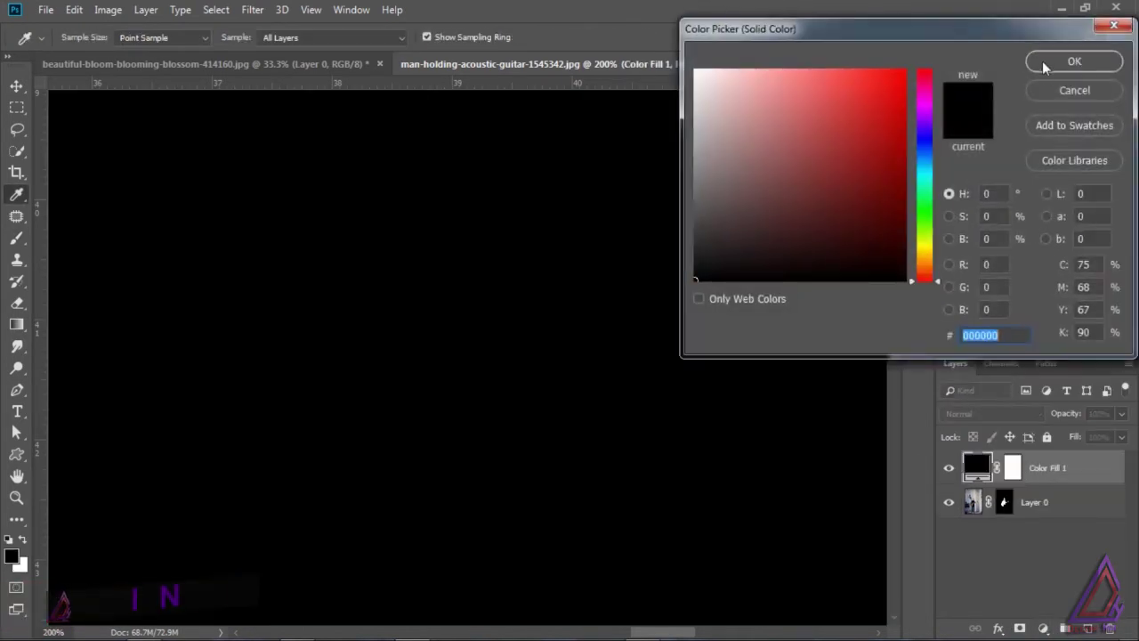
{"action": "left_click", "coordinate": [1070, 59]}
{"action": "left_click_drag", "start_coordinate": [1072, 472], "coordinate": [1073, 532]}
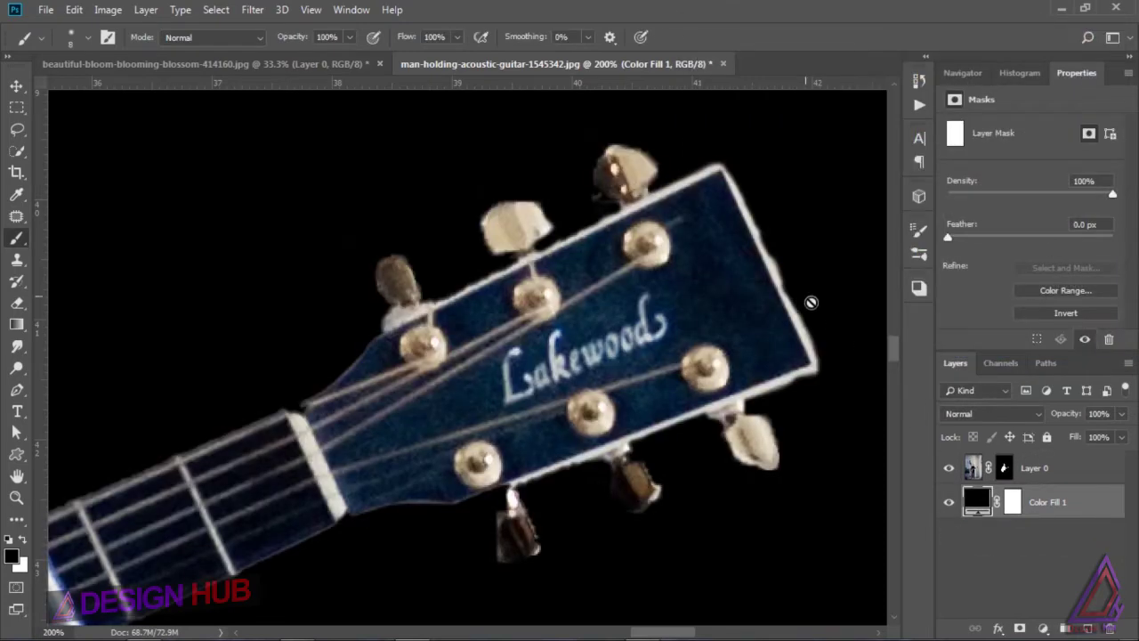
{"action": "key", "text": "ctrl+0"}
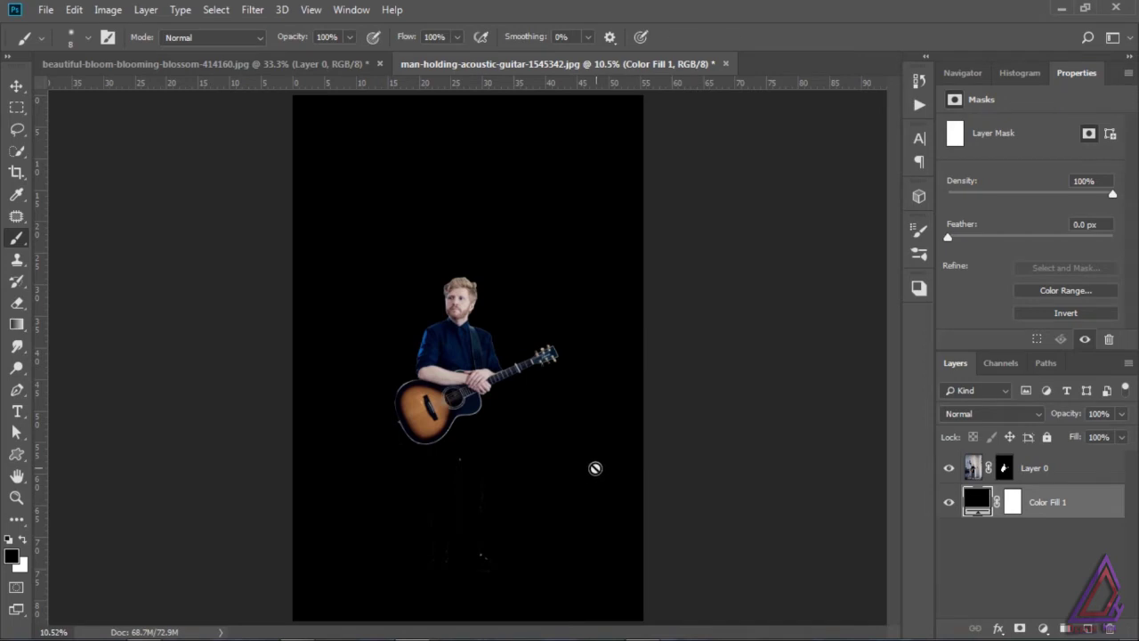
Activate the man's layer mask and paint white along the guitar body's outline to restore its white rim
{"action": "key", "text": "ctrl+equal"}
{"action": "key", "text": "ctrl+equal"}
{"action": "key", "text": "ctrl+equal"}
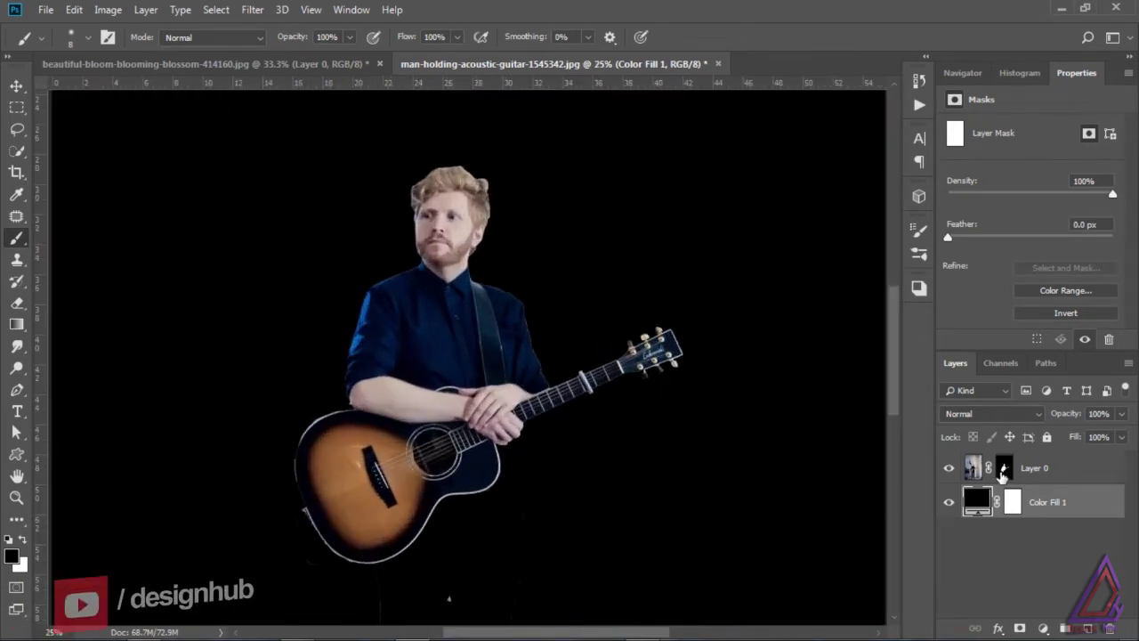
{"action": "left_click", "coordinate": [1003, 472]}
{"action": "key", "text": "ctrl+equal"}
{"action": "key", "text": "ctrl+equal"}
{"action": "key", "text": "ctrl+equal"}
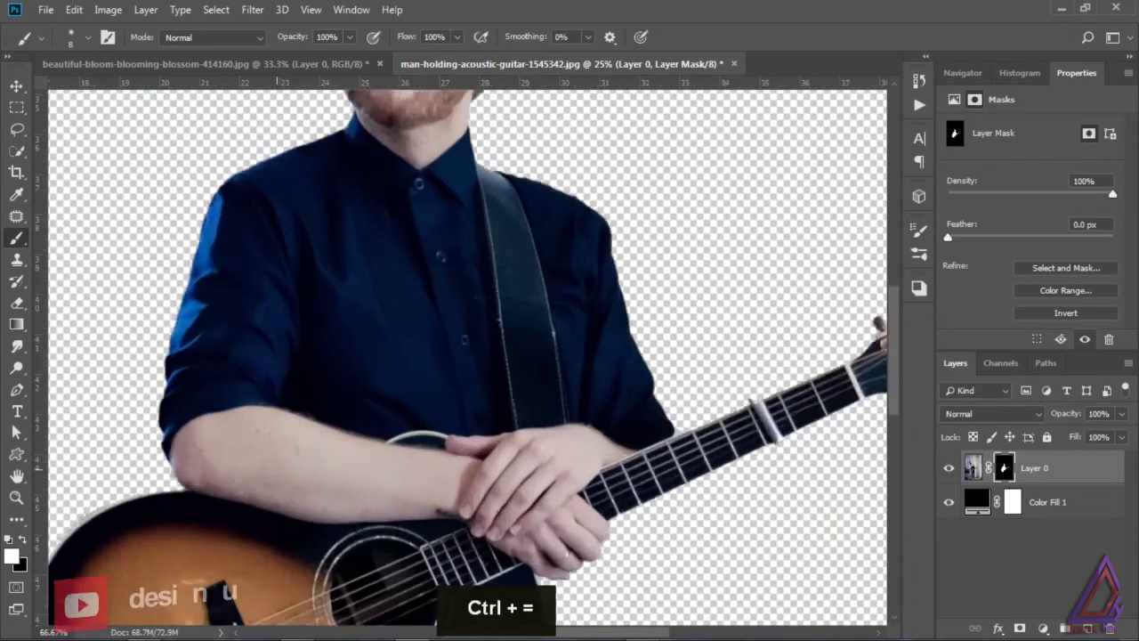
{"action": "key", "text": "space"}
{"action": "left_click_drag", "start_coordinate": [269, 458], "coordinate": [560, 285]}
{"action": "left_click_drag", "start_coordinate": [379, 478], "coordinate": [377, 376]}
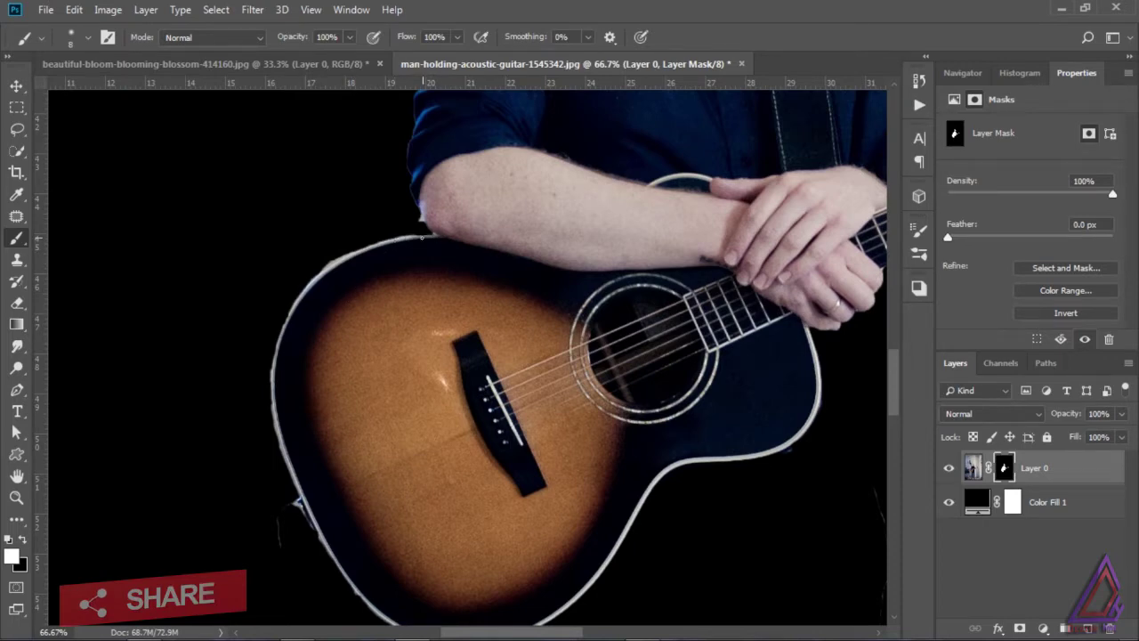
{"action": "left_click_drag", "start_coordinate": [538, 442], "coordinate": [530, 337]}
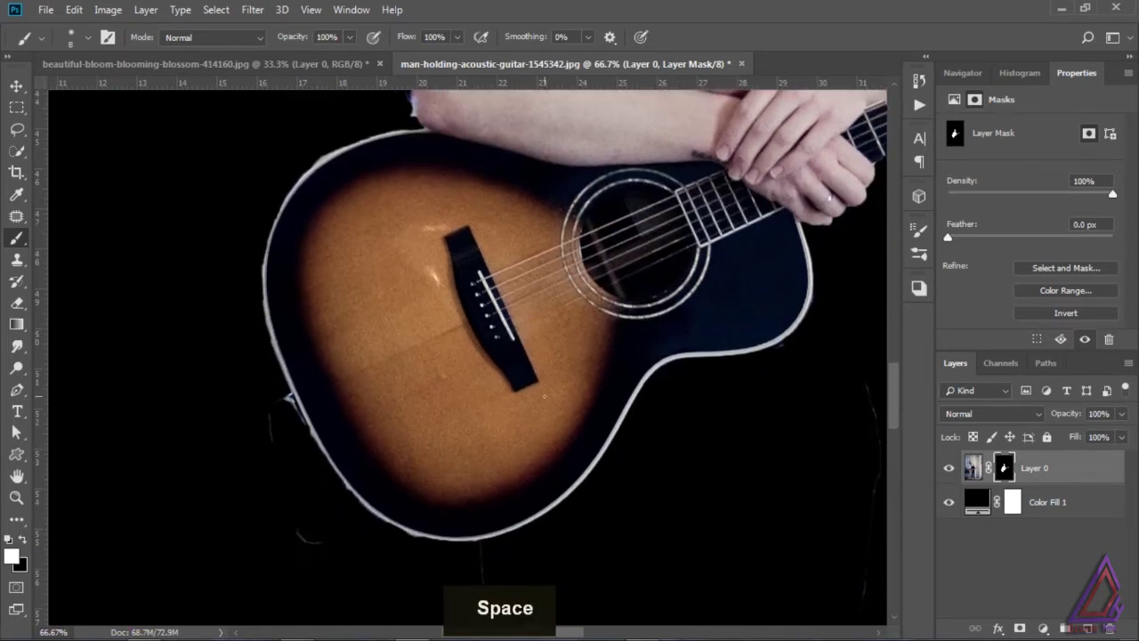
{"action": "left_click_drag", "start_coordinate": [483, 473], "coordinate": [481, 392]}
{"action": "left_click_drag", "start_coordinate": [709, 505], "coordinate": [694, 450]}
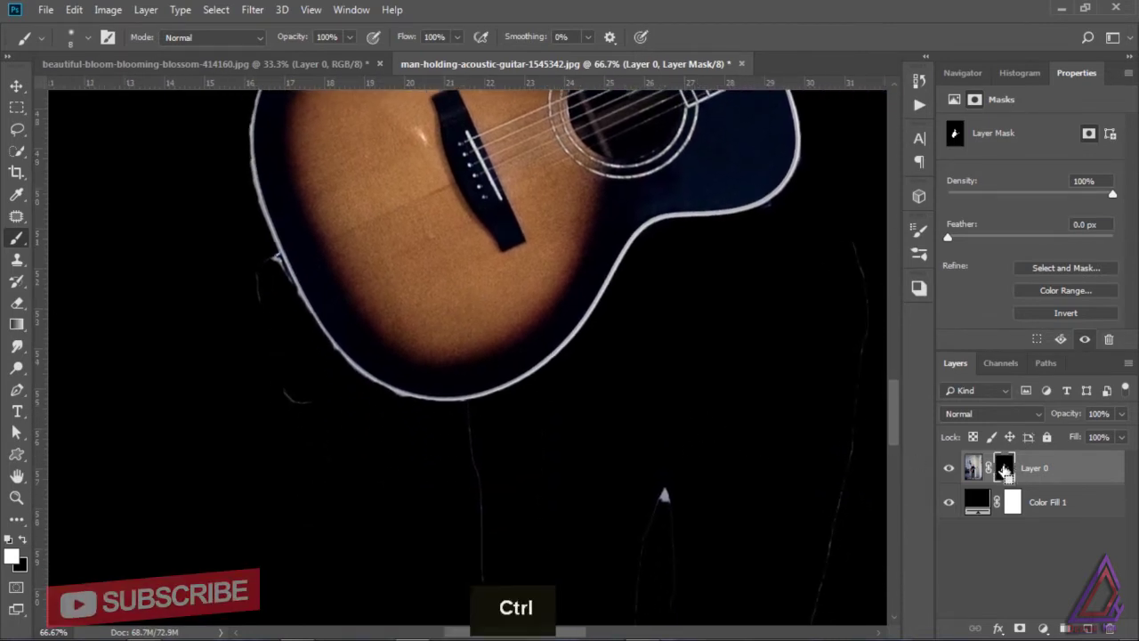
Load the man's layer mask as a selection and hide the black Color Fill layer
{"action": "left_click", "coordinate": [1004, 469], "text": "ctrl"}
{"action": "mouse_move", "coordinate": [896, 424]}
{"action": "left_mouse_down"}
{"action": "mouse_move", "coordinate": [895, 379]}
{"action": "mouse_move", "coordinate": [895, 412]}
{"action": "left_mouse_up"}
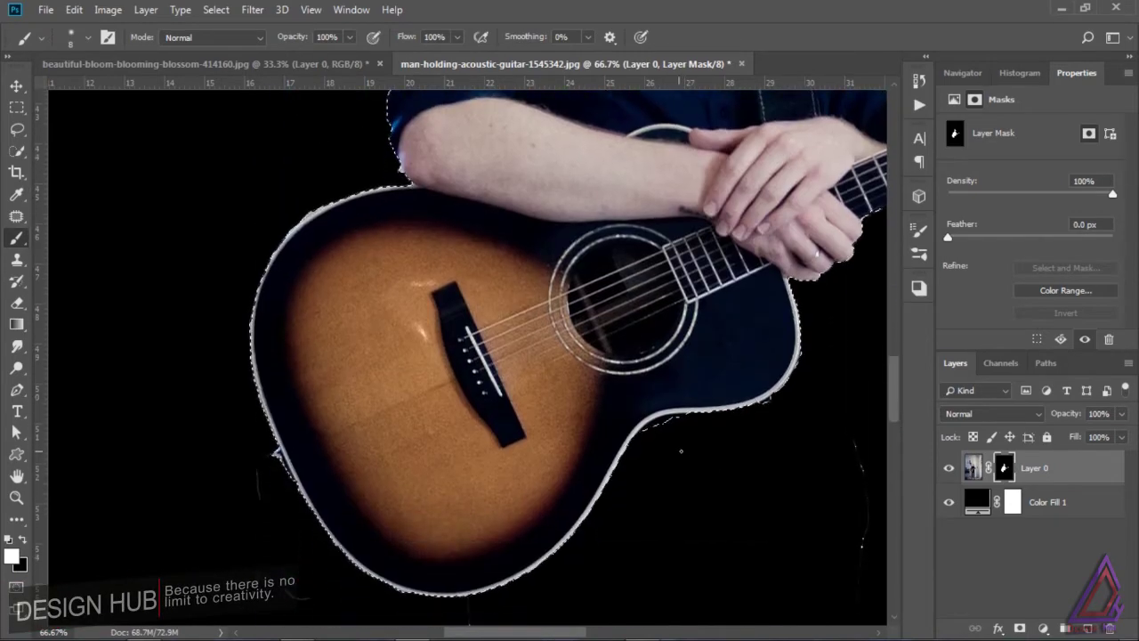
{"action": "key", "text": "alt"}
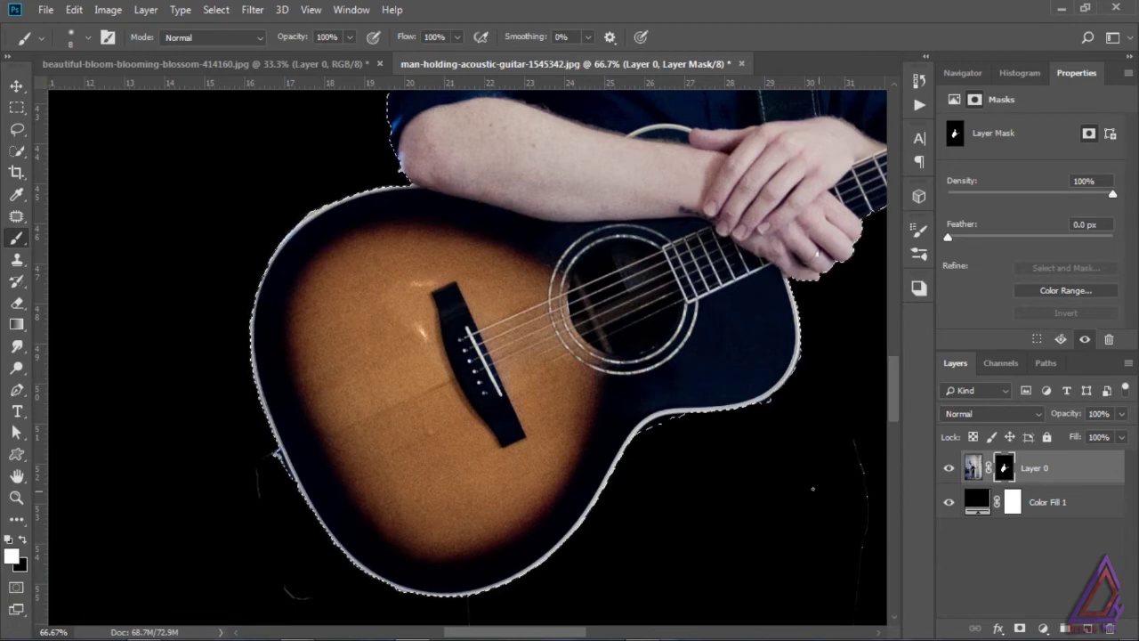
{"action": "left_click", "coordinate": [977, 503]}
{"action": "left_click", "coordinate": [950, 504]}
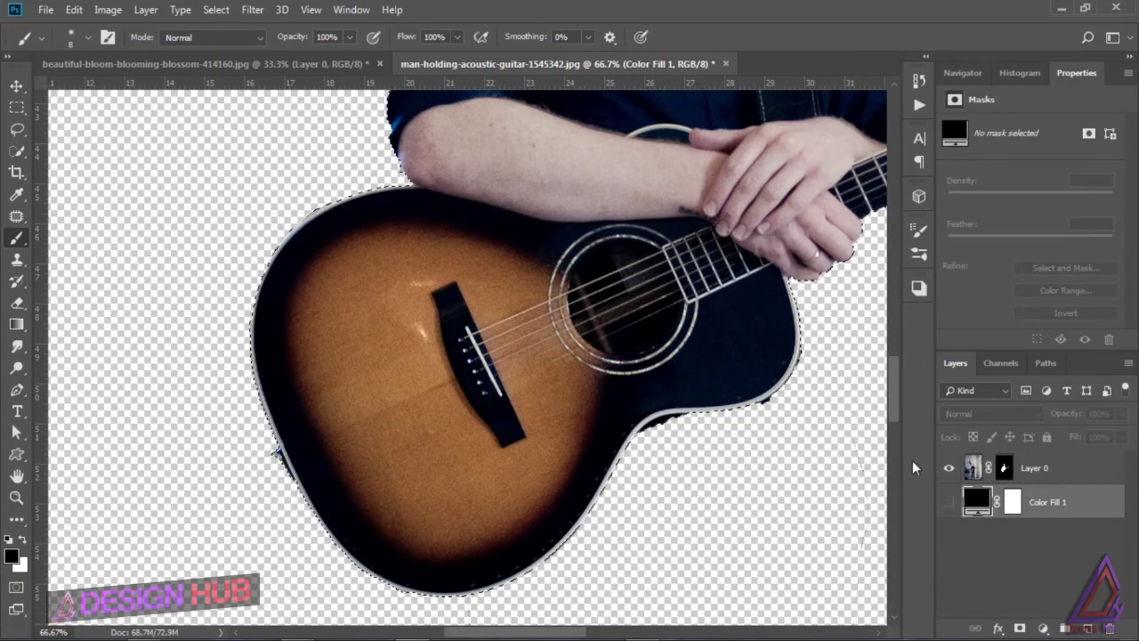
{"action": "key", "text": "ctrl+0"}
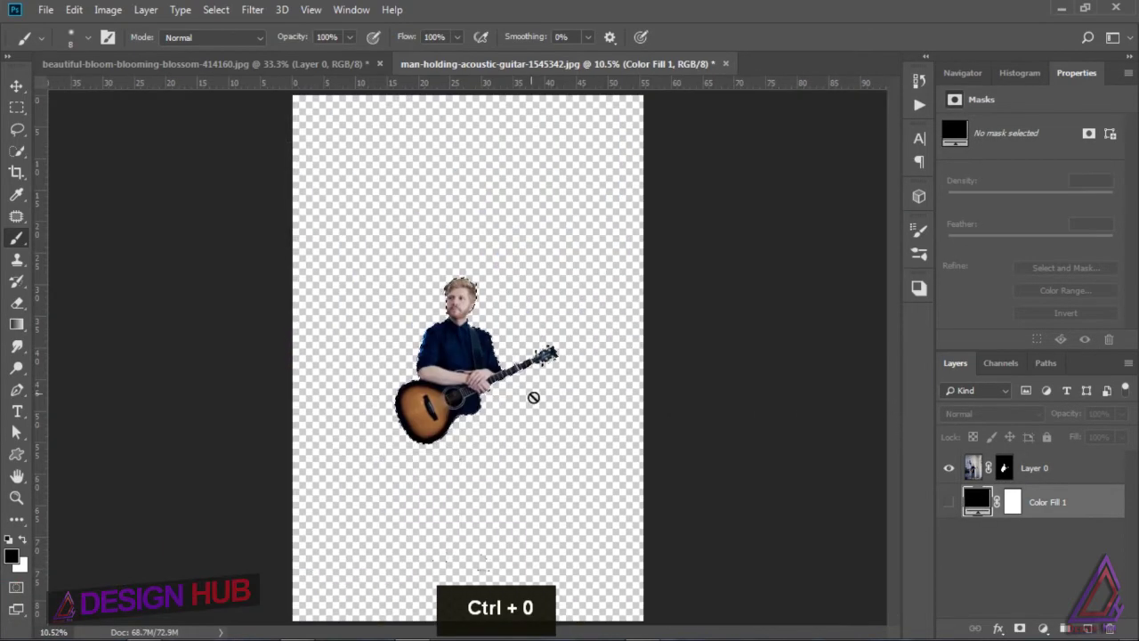
Clear the selection and refine the man's layer mask in Select and Mask with Smooth 10 and Feather 0.6 px
{"action": "left_click", "coordinate": [1004, 468]}
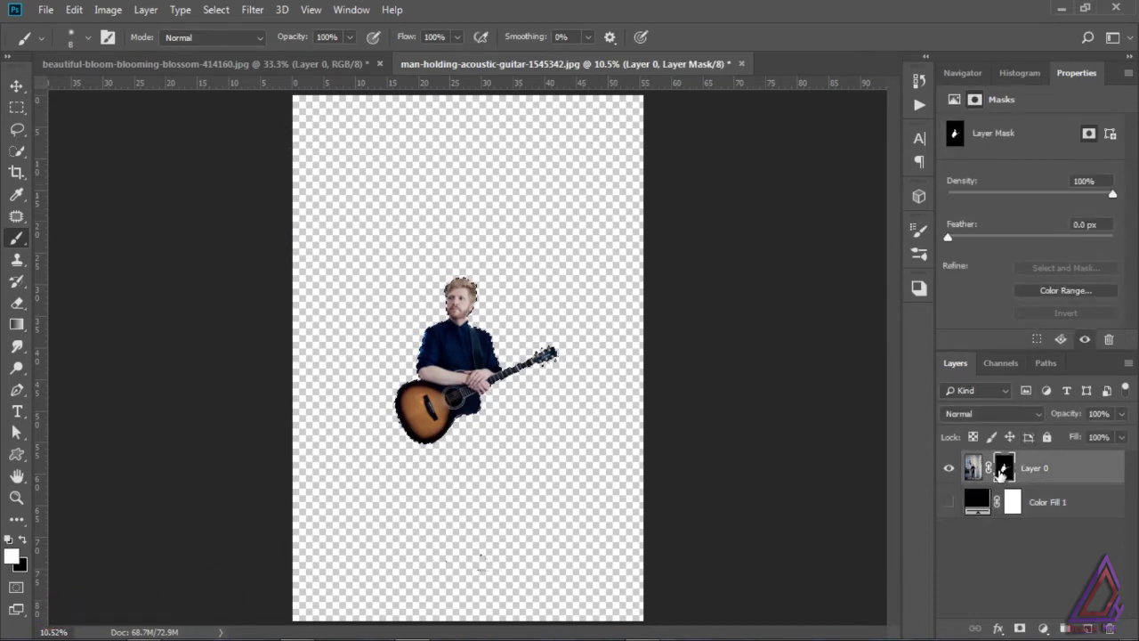
{"action": "key", "text": "ctrl+d"}
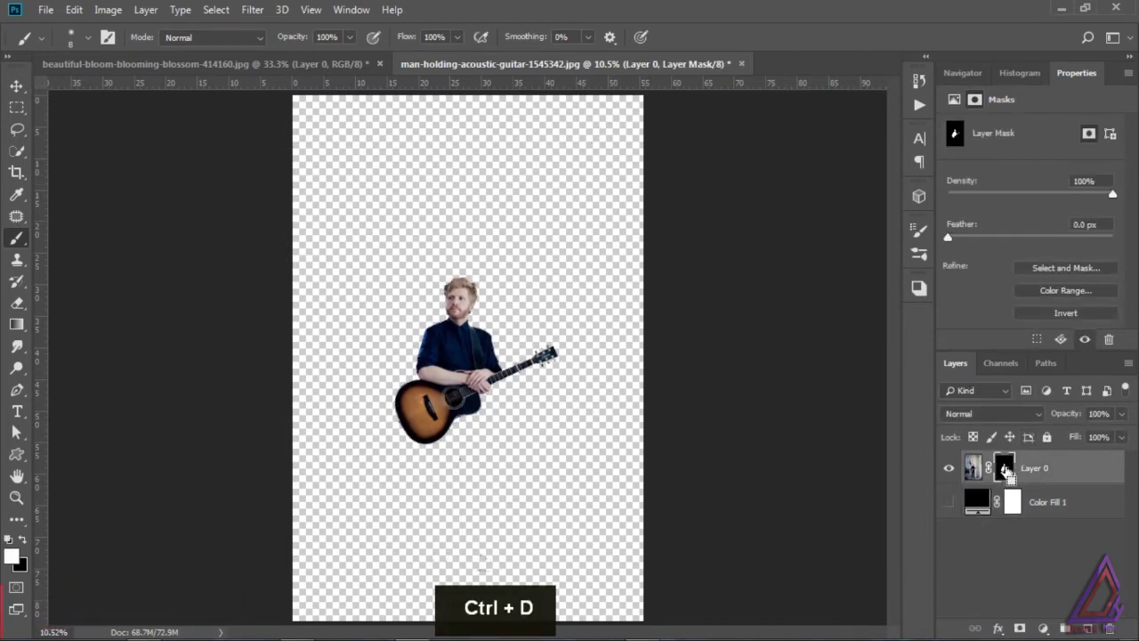
{"action": "left_click", "coordinate": [1067, 267]}
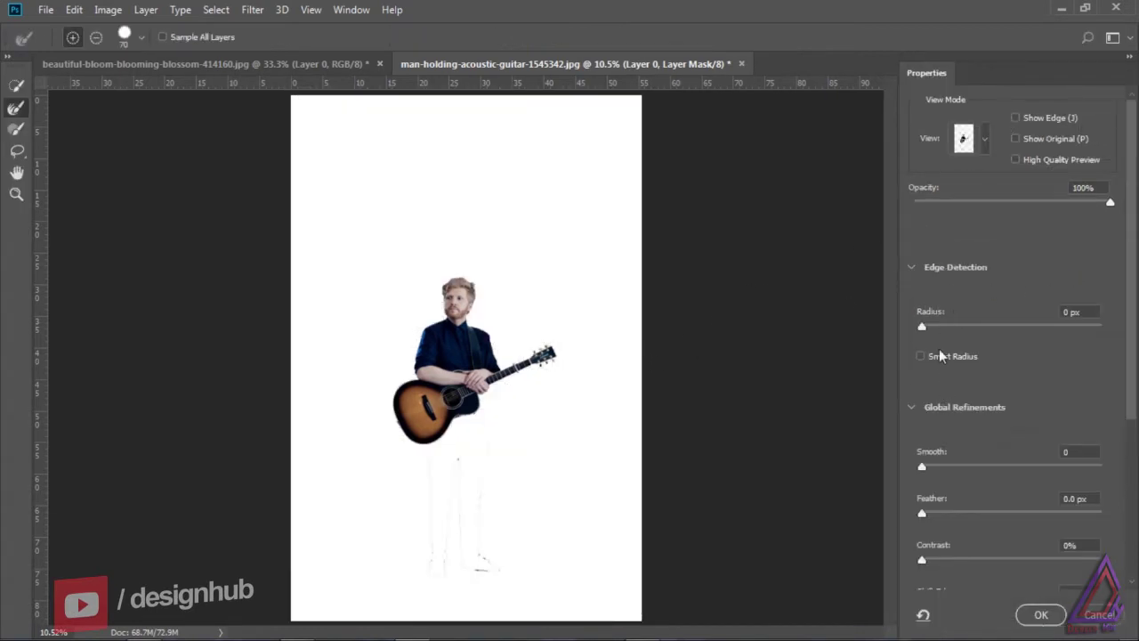
{"action": "left_click_drag", "start_coordinate": [931, 466], "coordinate": [939, 467]}
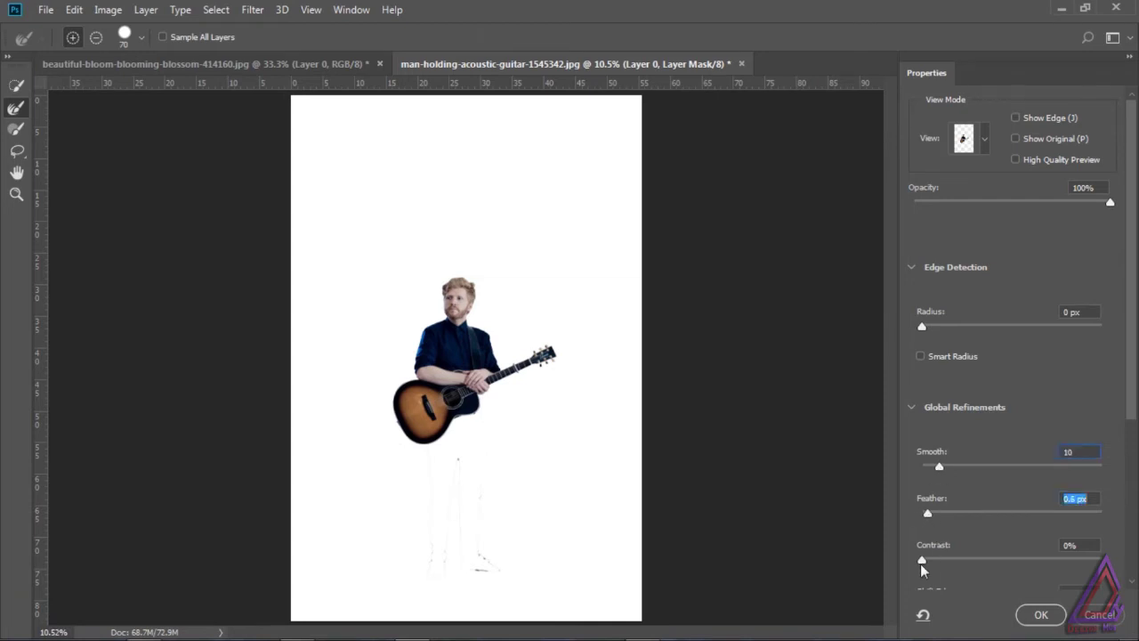
{"action": "left_click", "coordinate": [1038, 618]}
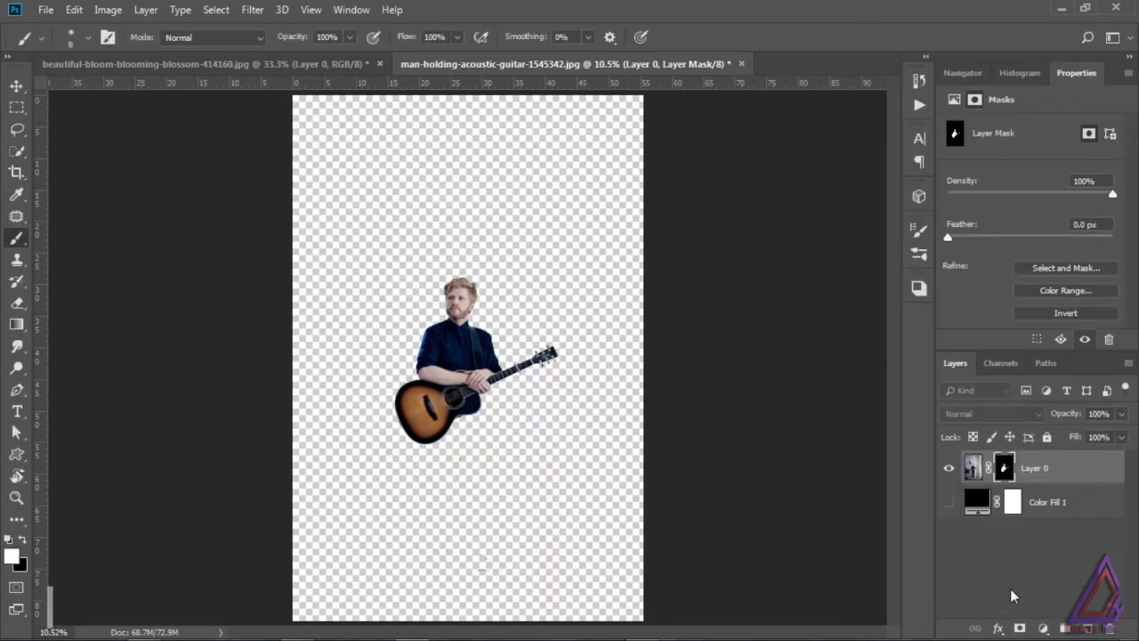
Move the man's masked layer into the beautiful-bloom-blooming-blossom-414160.jpg document and place it above the Levels 1 adjustment
{"action": "left_click", "coordinate": [974, 469]}
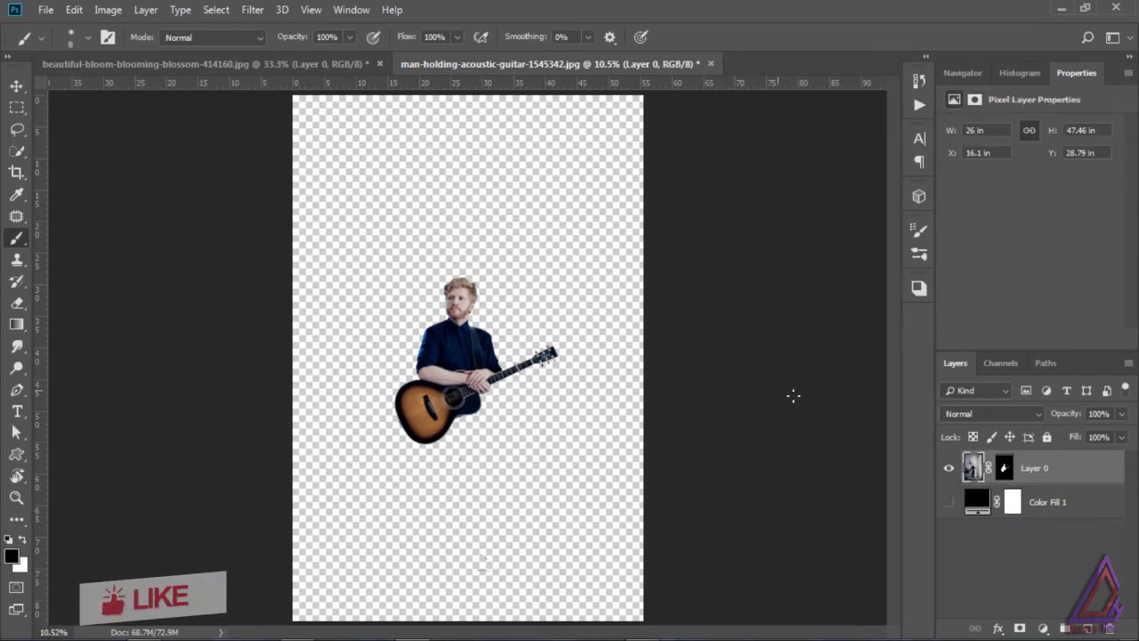
{"action": "left_click", "coordinate": [14, 86]}
{"action": "left_click_drag", "start_coordinate": [463, 353], "coordinate": [567, 325]}
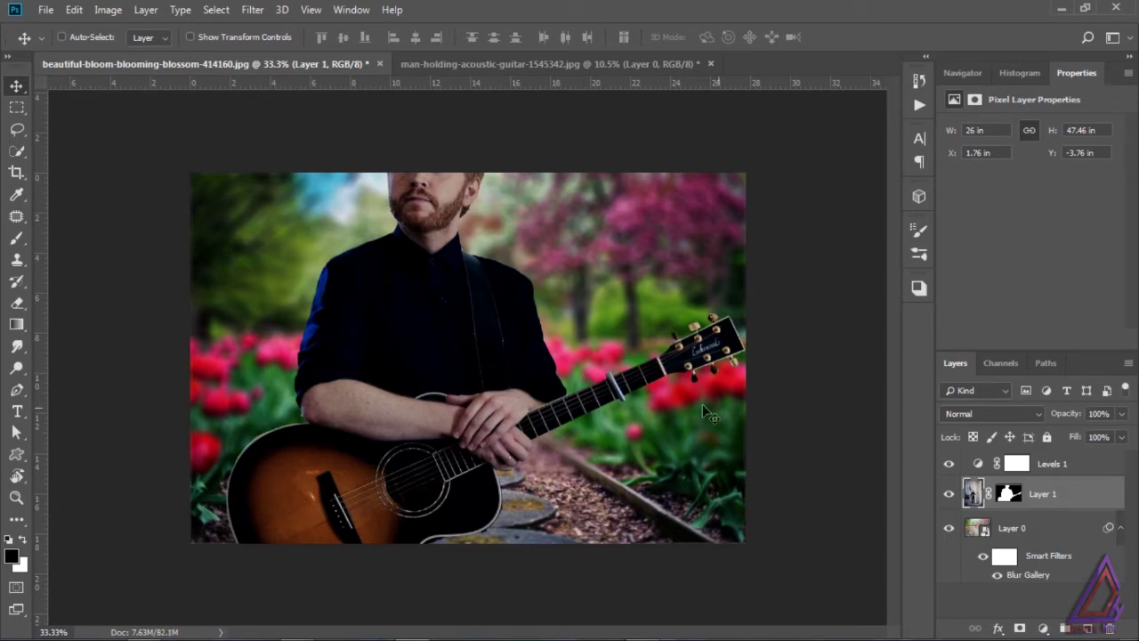
{"action": "left_click_drag", "start_coordinate": [1092, 501], "coordinate": [1087, 460]}
Scale the man's layer to 37% in both directions and position him above the stone path, near the centre of the garden
{"action": "key", "text": "ctrl+t"}
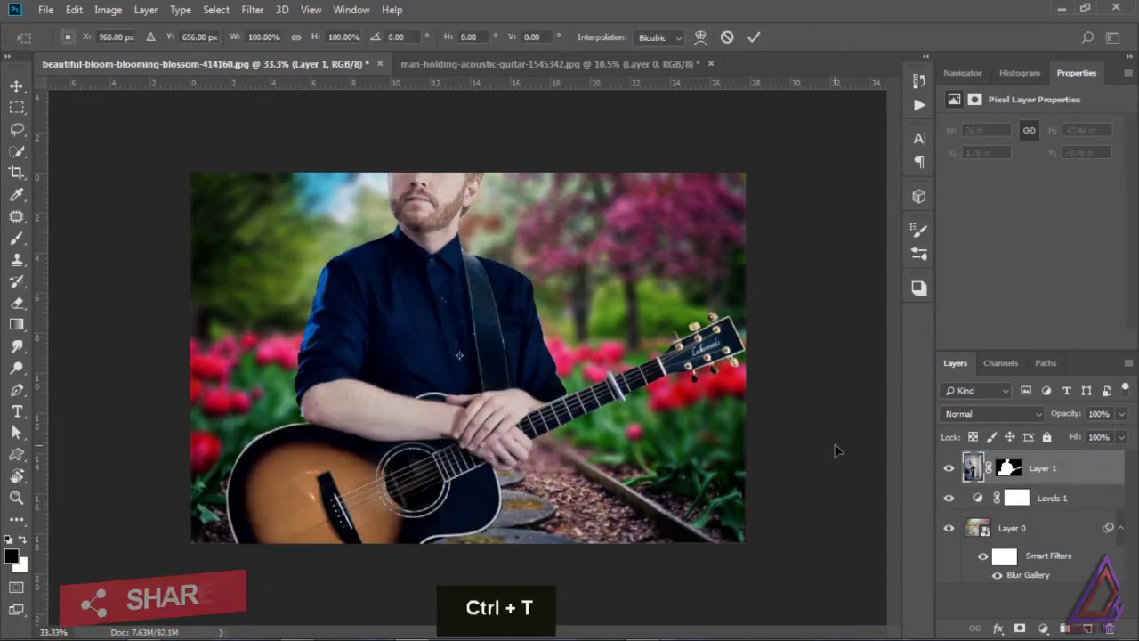
{"action": "left_click_drag", "start_coordinate": [233, 39], "coordinate": [177, 63]}
{"action": "left_click_drag", "start_coordinate": [454, 326], "coordinate": [455, 287]}
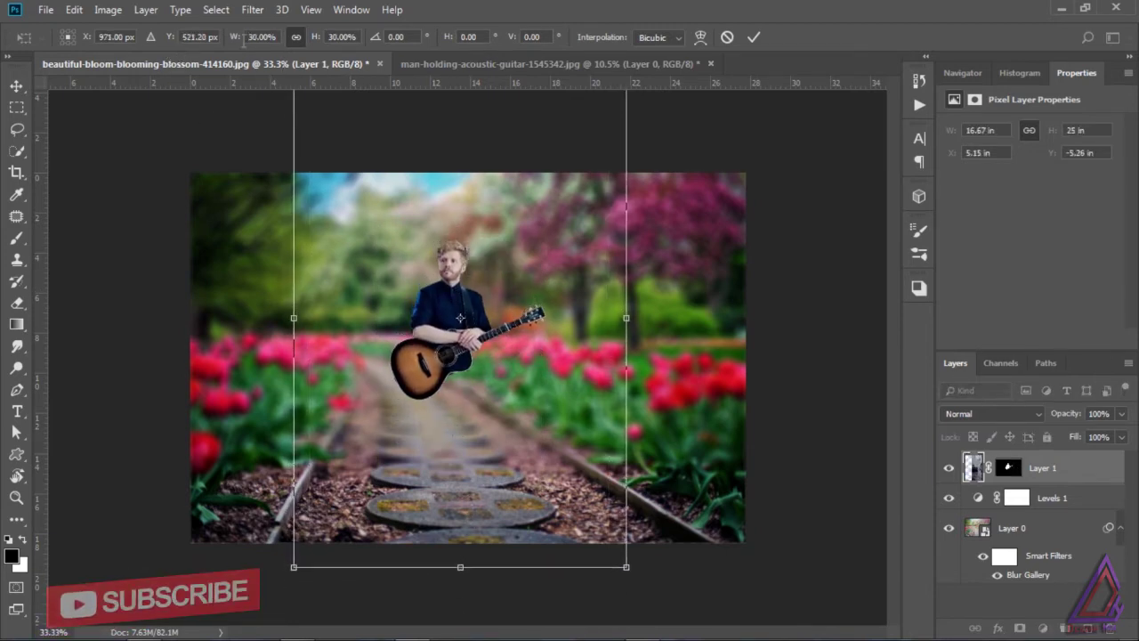
{"action": "left_click_drag", "start_coordinate": [231, 42], "coordinate": [238, 41]}
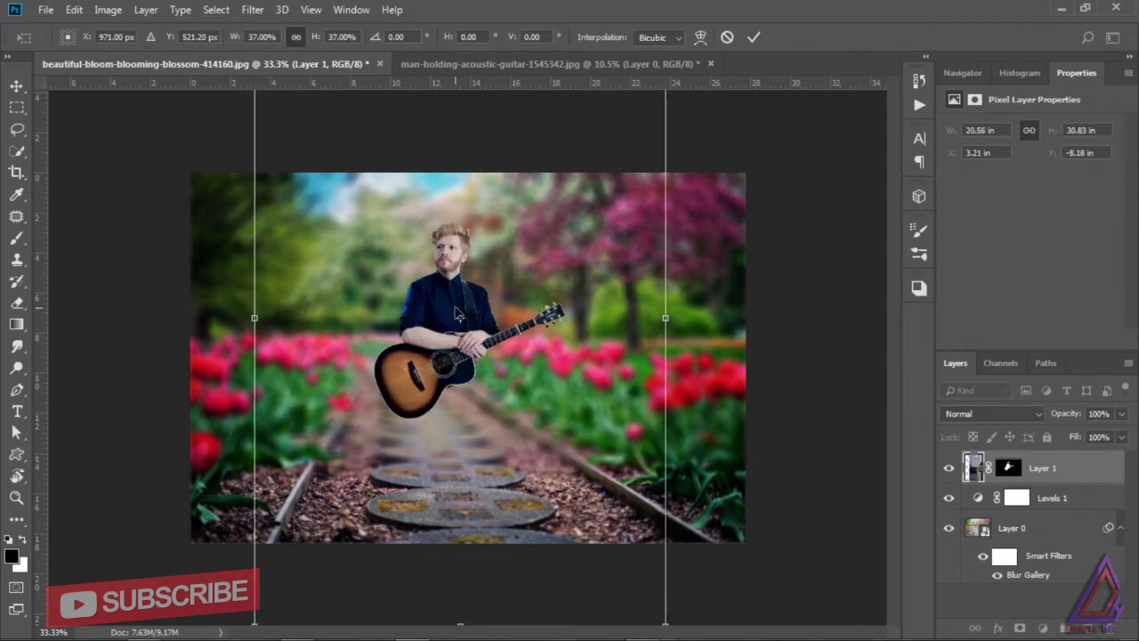
{"action": "left_click_drag", "start_coordinate": [455, 310], "coordinate": [454, 275]}
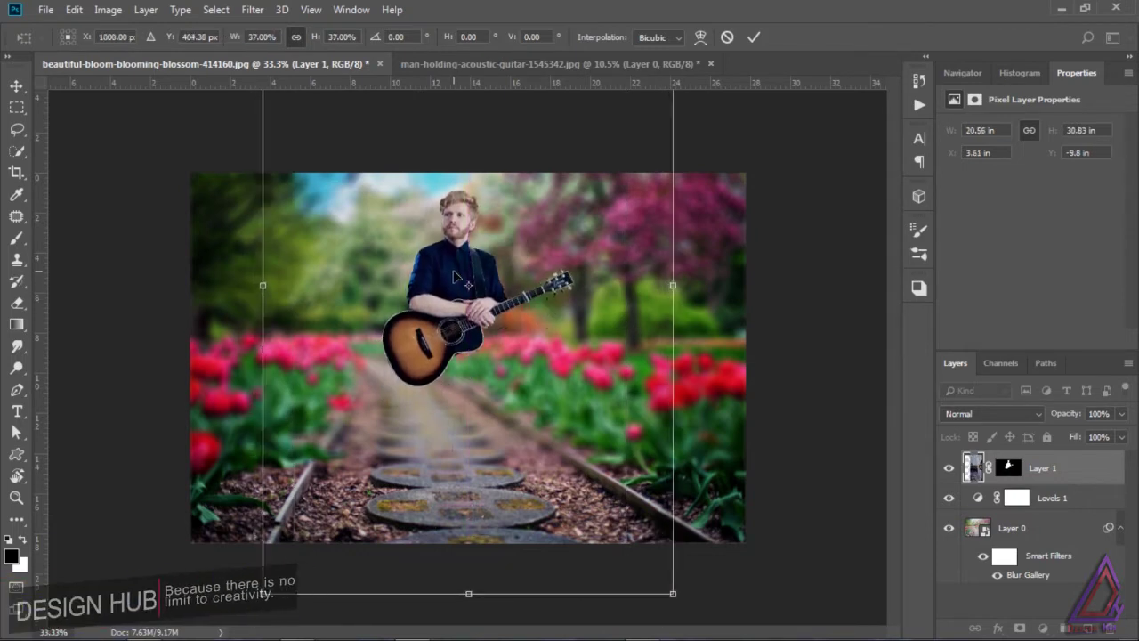
{"action": "left_click", "coordinate": [16, 86]}
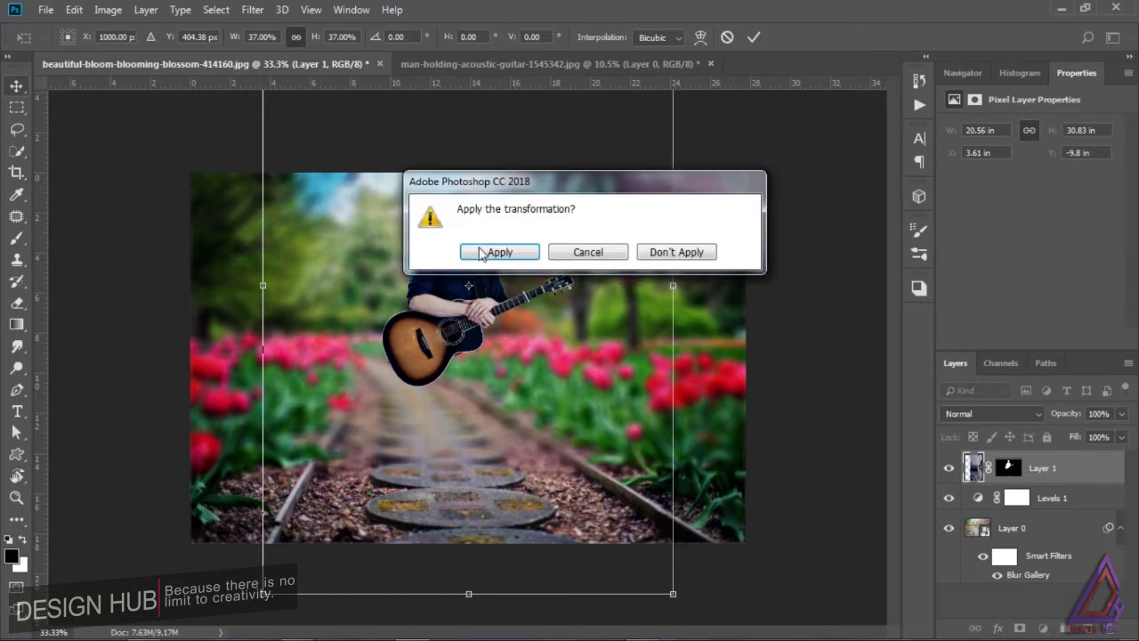
{"action": "left_click", "coordinate": [485, 253]}
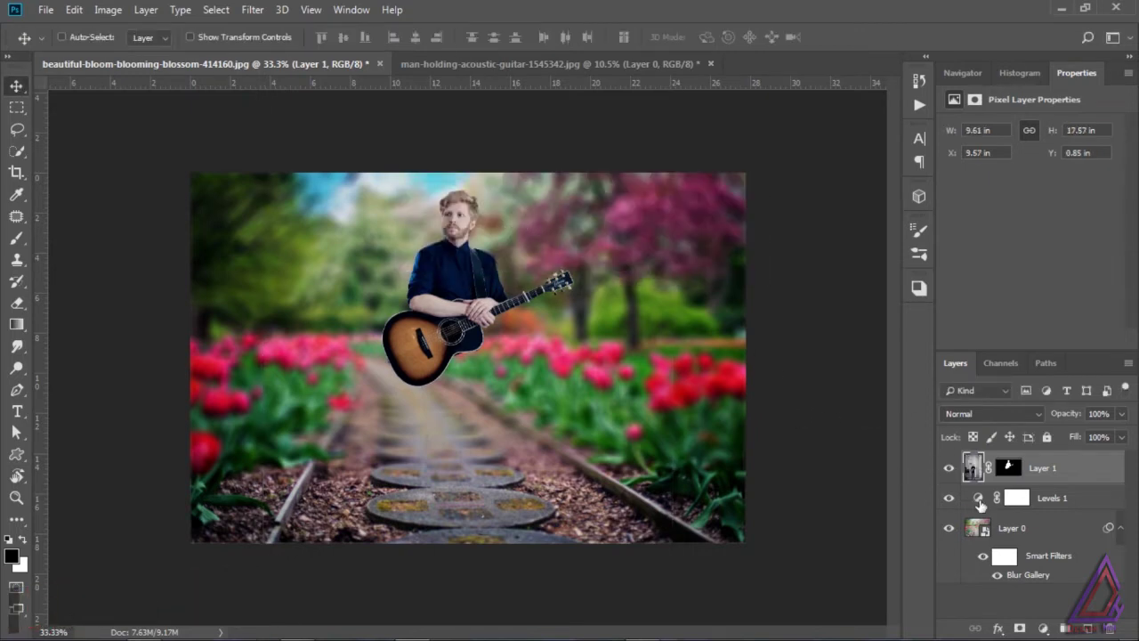
{"action": "left_click_drag", "start_coordinate": [469, 275], "coordinate": [459, 275]}
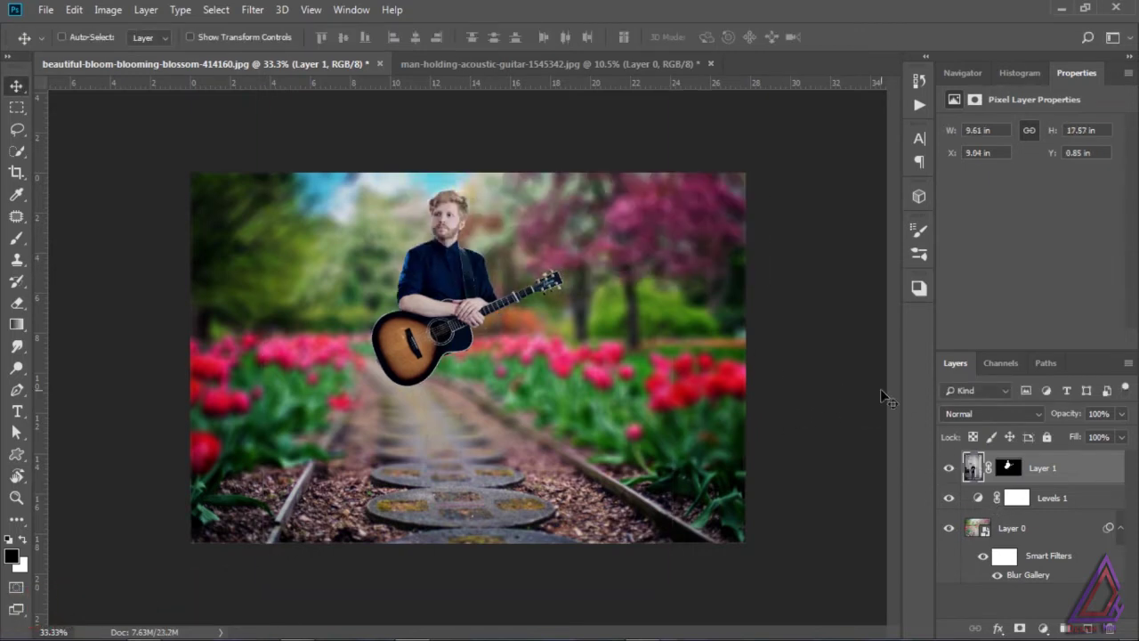
Add a Levels adjustment clipped to the man's layer with input levels 4, 1.52 and 229
{"action": "left_click", "coordinate": [1044, 629]}
{"action": "left_click", "coordinate": [1042, 397]}
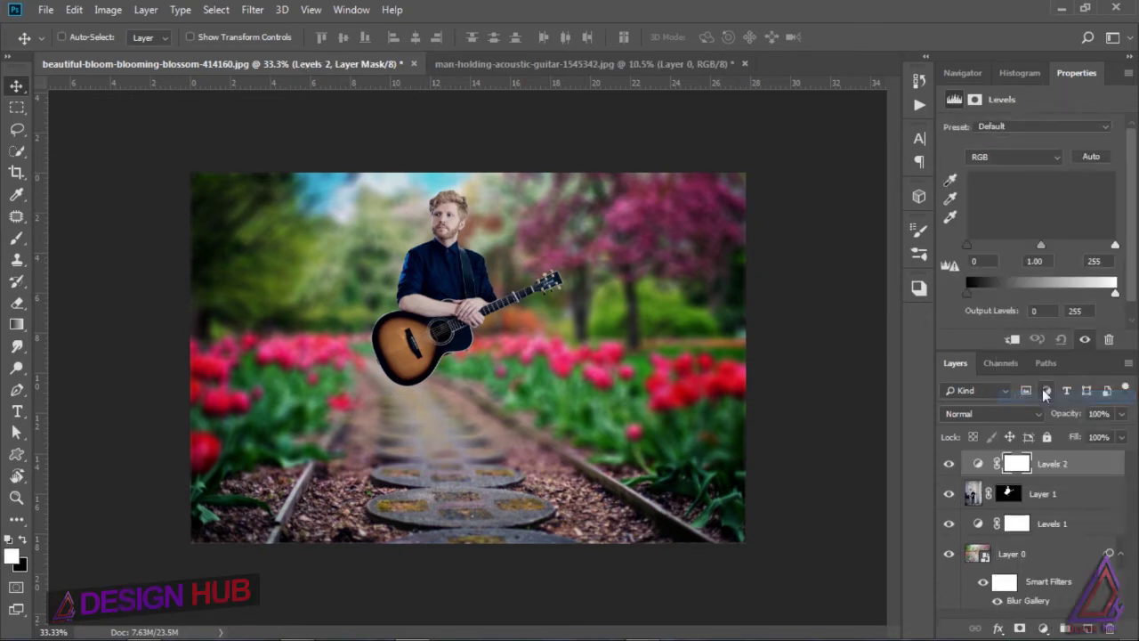
{"action": "mouse_move", "coordinate": [1040, 242]}
{"action": "left_mouse_down"}
{"action": "mouse_move", "coordinate": [1012, 244]}
{"action": "mouse_move", "coordinate": [1022, 245]}
{"action": "left_mouse_up"}
{"action": "left_click", "coordinate": [1012, 340]}
{"action": "left_click_drag", "start_coordinate": [1116, 245], "coordinate": [1101, 246]}
{"action": "left_click_drag", "start_coordinate": [969, 245], "coordinate": [1018, 245]}
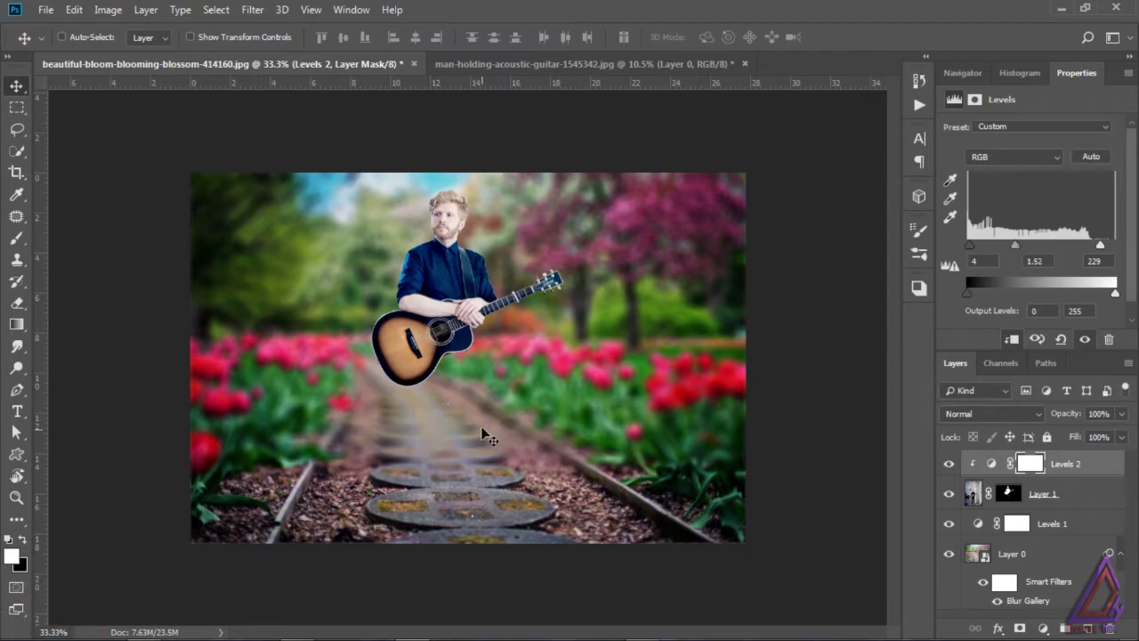
Paint black on the man's layer mask with a 200 px brush to erase the stray leg outlines below the guitar
{"action": "key", "text": "ctrl+equal"}
{"action": "key", "text": "ctrl+equal"}
{"action": "key", "text": "ctrl+equal"}
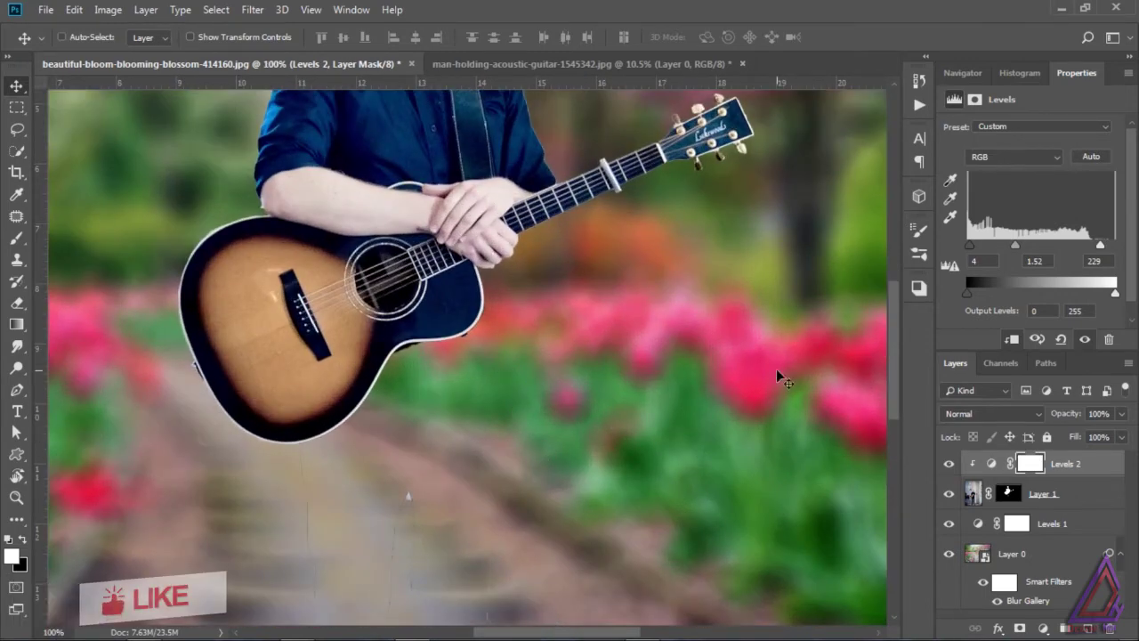
{"action": "left_click_drag", "start_coordinate": [897, 364], "coordinate": [896, 383]}
{"action": "left_click", "coordinate": [1009, 492]}
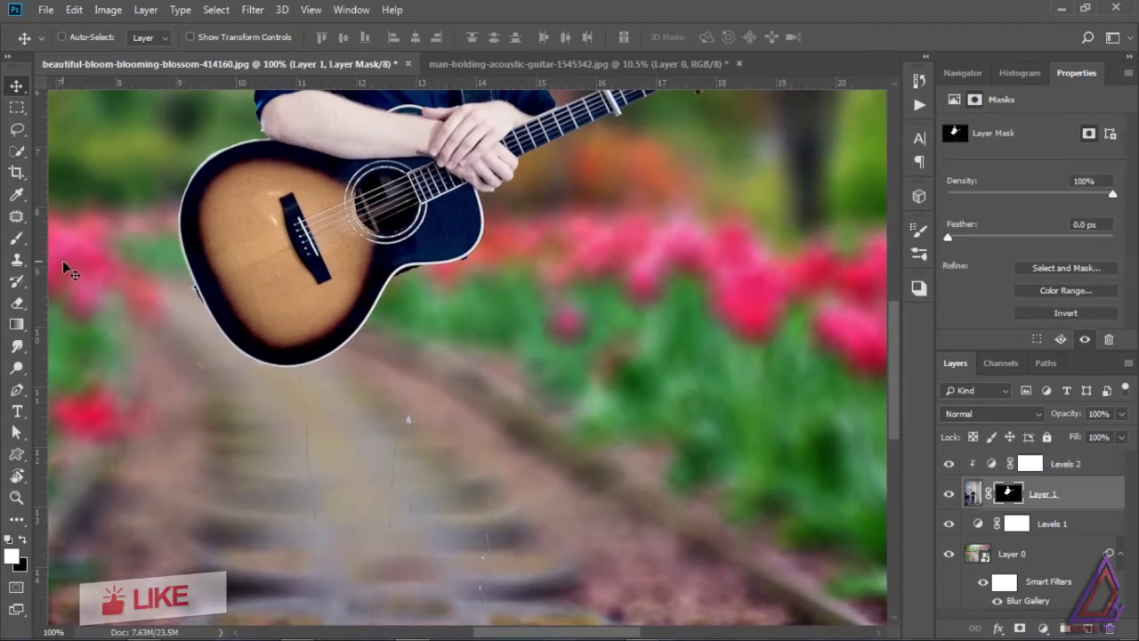
{"action": "key", "text": "b"}
{"action": "key", "text": "x"}
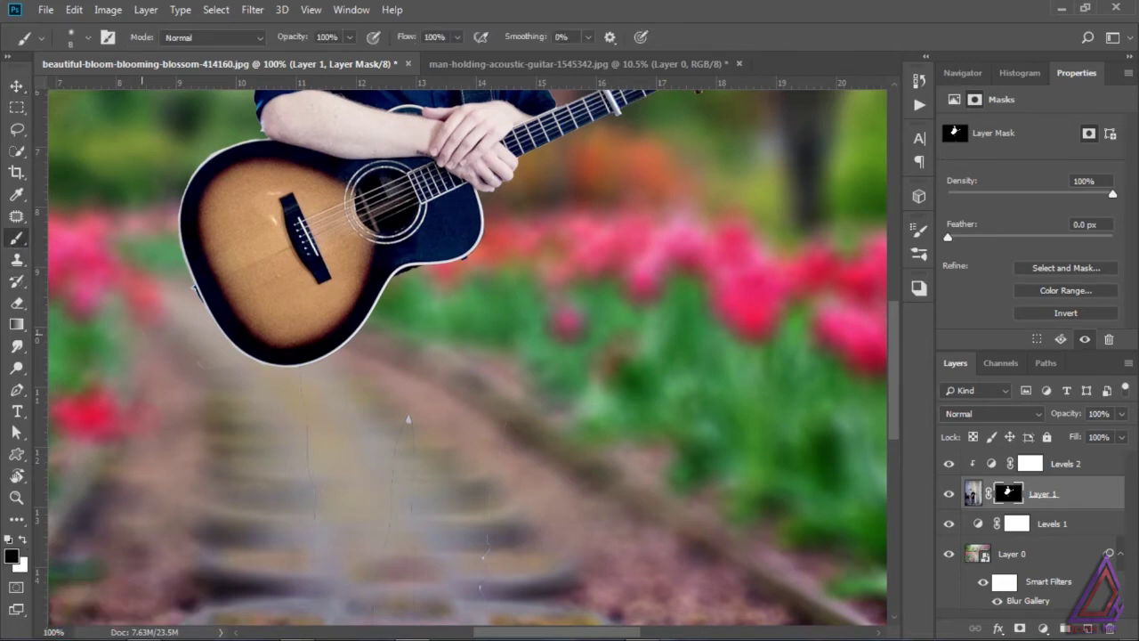
{"action": "key", "text": "bracketright"}
{"action": "key", "text": "bracketright"}
{"action": "key", "text": "bracketright"}
{"action": "key", "text": "bracketright"}
{"action": "key", "text": "bracketright"}
{"action": "key", "text": "bracketright"}
{"action": "key", "text": "bracketright"}
{"action": "key", "text": "bracketright"}
{"action": "key", "text": "bracketright"}
{"action": "key", "text": "bracketright"}
{"action": "key", "text": "bracketright"}
{"action": "key", "text": "bracketright"}
{"action": "key", "text": "bracketright"}
{"action": "key", "text": "bracketright"}
{"action": "key", "text": "bracketright"}
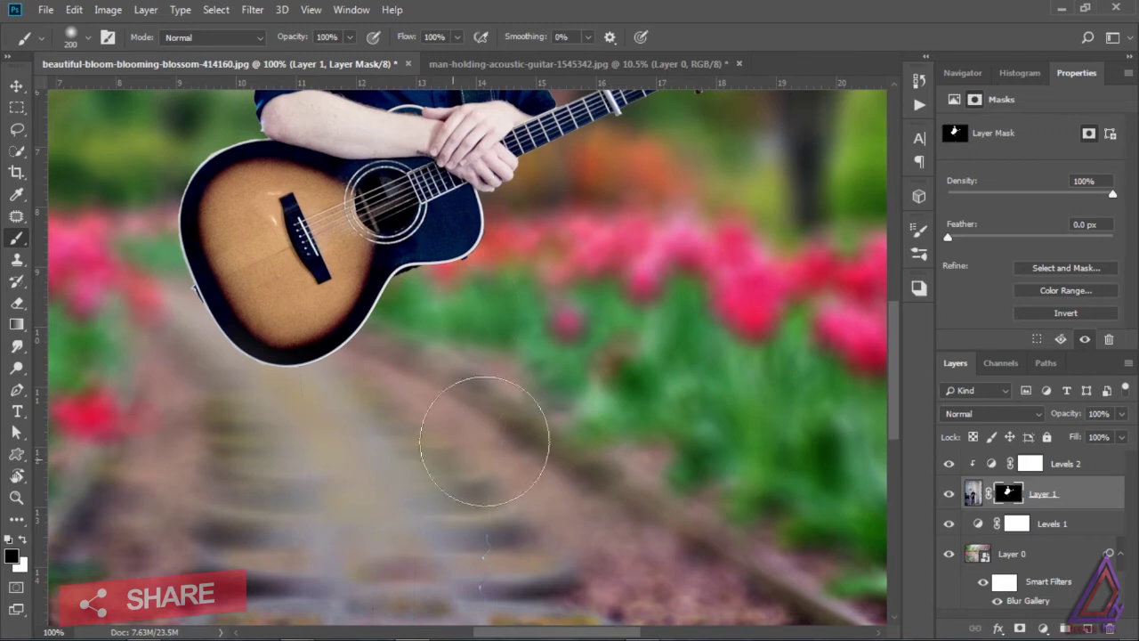
{"action": "left_click_drag", "start_coordinate": [173, 400], "coordinate": [241, 451]}
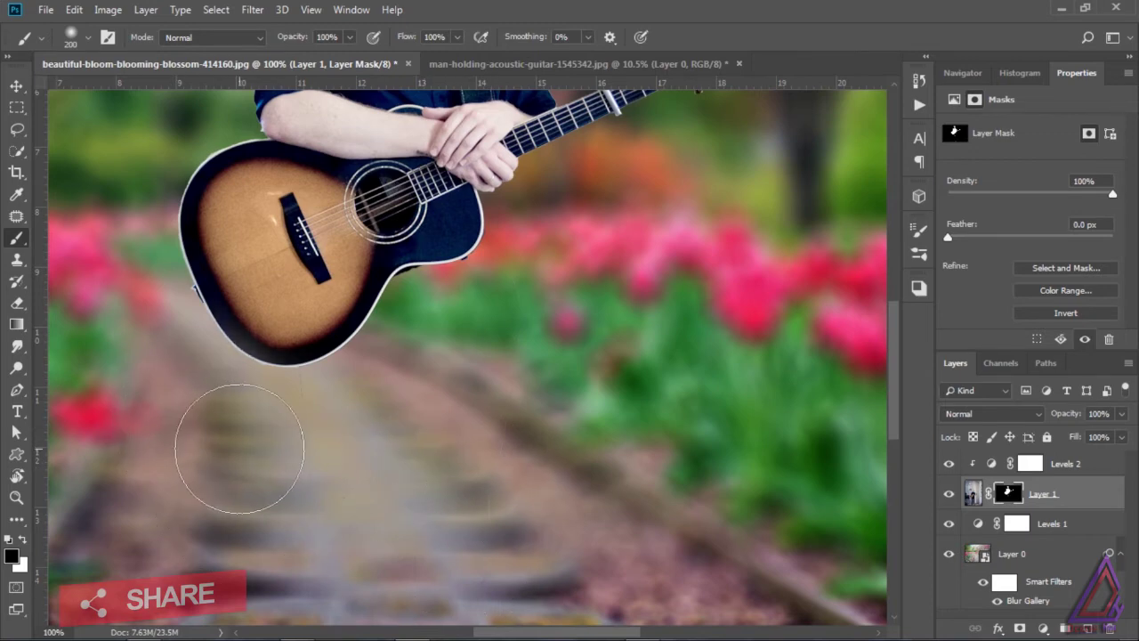
Load the man's mask as a selection to locate leftover specks, paint them out over the stepping stones, and deselect
{"action": "left_click", "coordinate": [1012, 495], "text": "ctrl"}
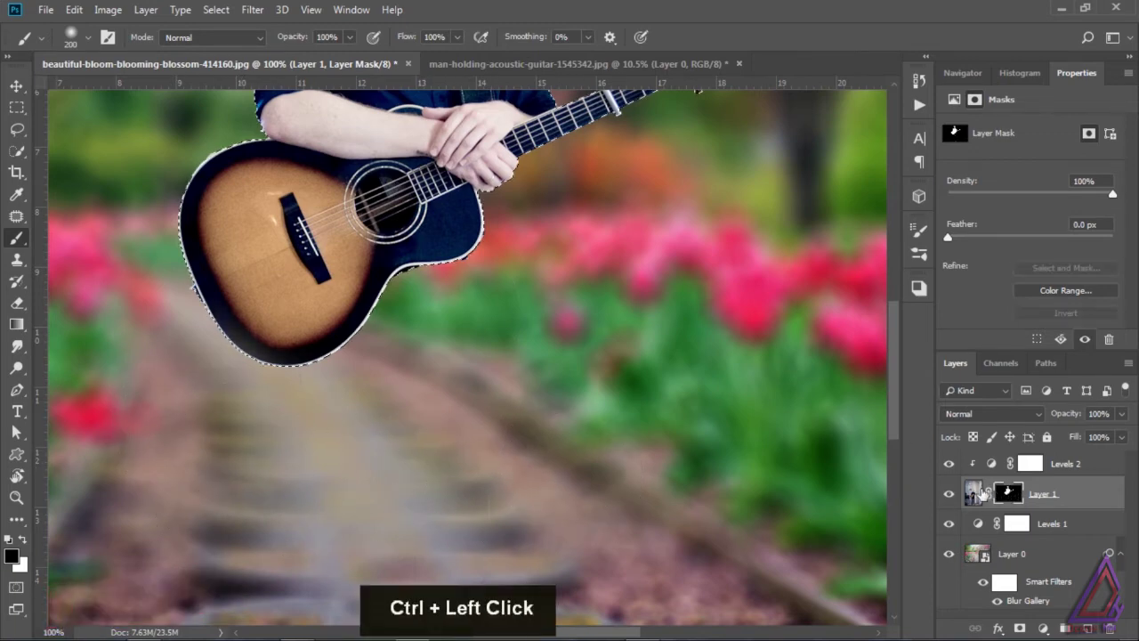
{"action": "key", "text": "ctrl+minus"}
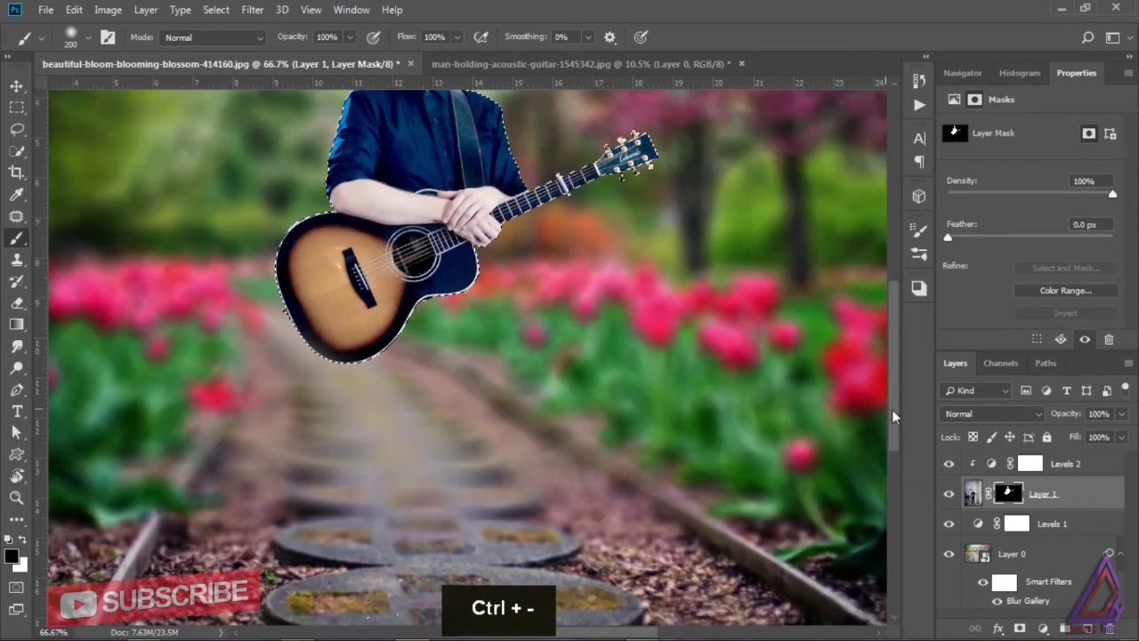
{"action": "left_click_drag", "start_coordinate": [894, 413], "coordinate": [893, 442]}
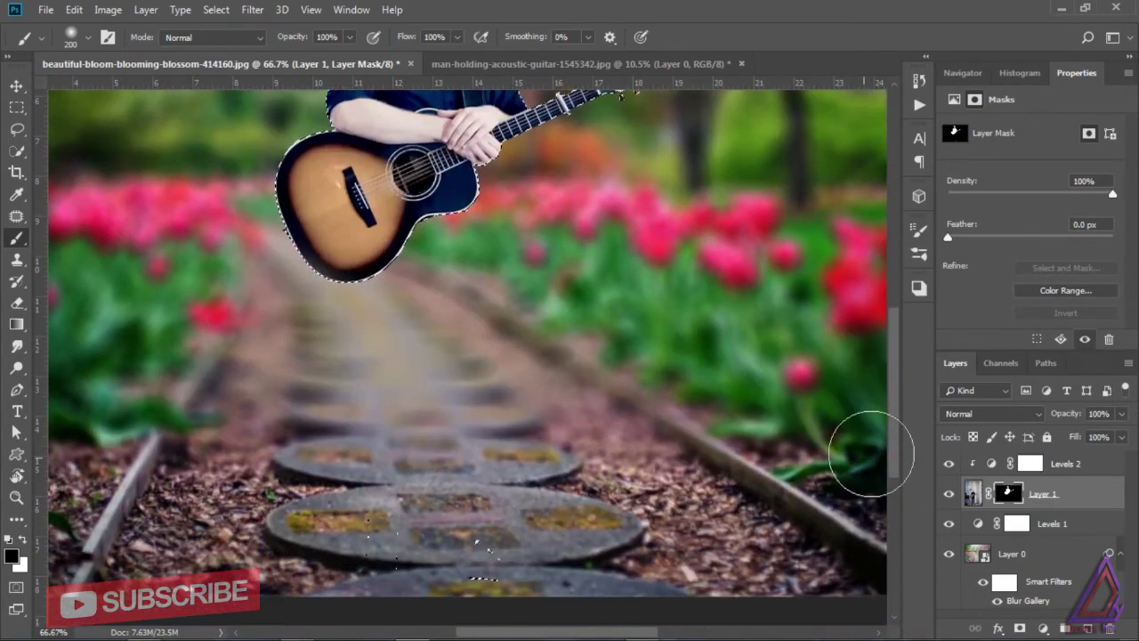
{"action": "key", "text": "ctrl+d"}
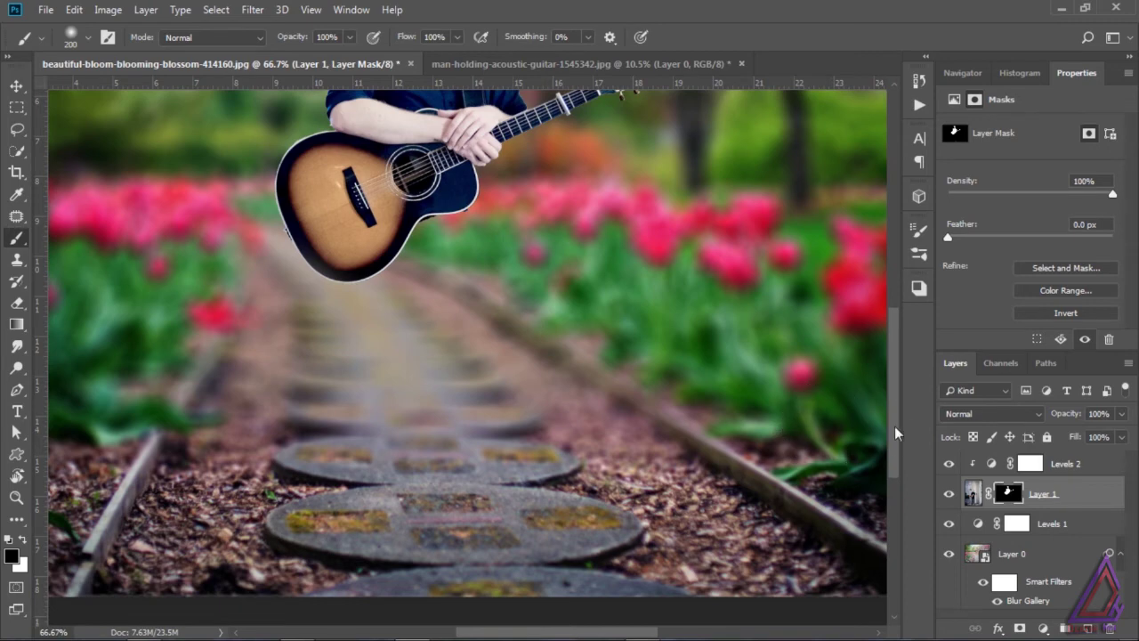
Paint black on the mask with a 10 px brush to remove the dark remnants outside the guitar body's edge below the hands
{"action": "left_click_drag", "start_coordinate": [894, 427], "coordinate": [899, 364]}
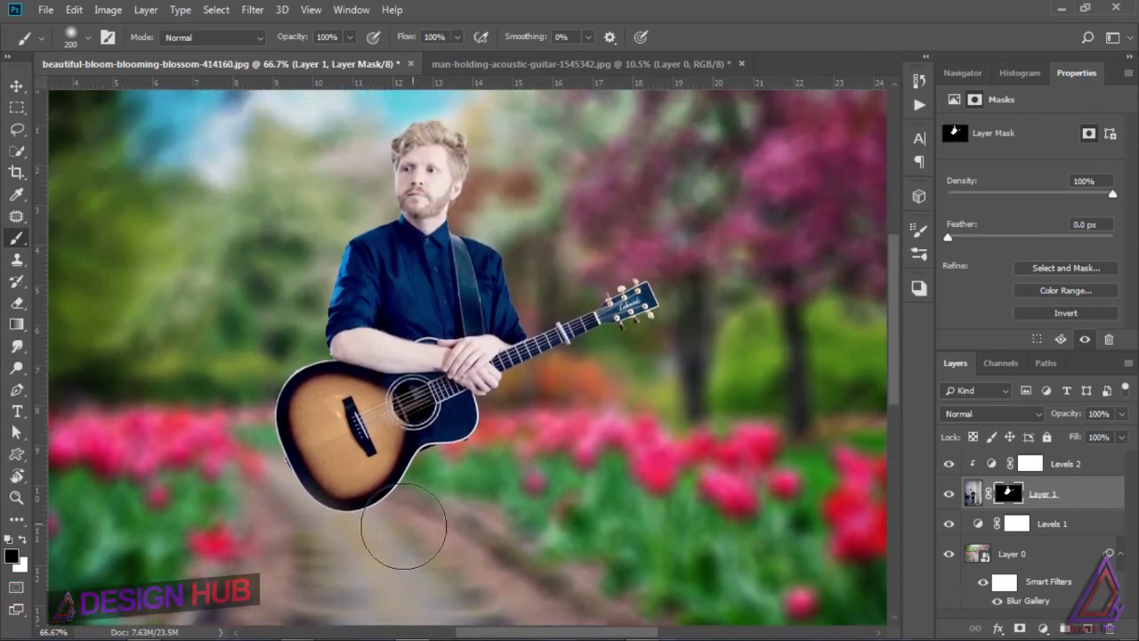
{"action": "key", "text": "bracketleft"}
{"action": "key", "text": "bracketleft"}
{"action": "key", "text": "bracketleft"}
{"action": "key", "text": "bracketleft"}
{"action": "key", "text": "bracketleft"}
{"action": "key", "text": "bracketleft"}
{"action": "key", "text": "bracketleft"}
{"action": "key", "text": "bracketleft"}
{"action": "key", "text": "bracketleft"}
{"action": "key", "text": "bracketleft"}
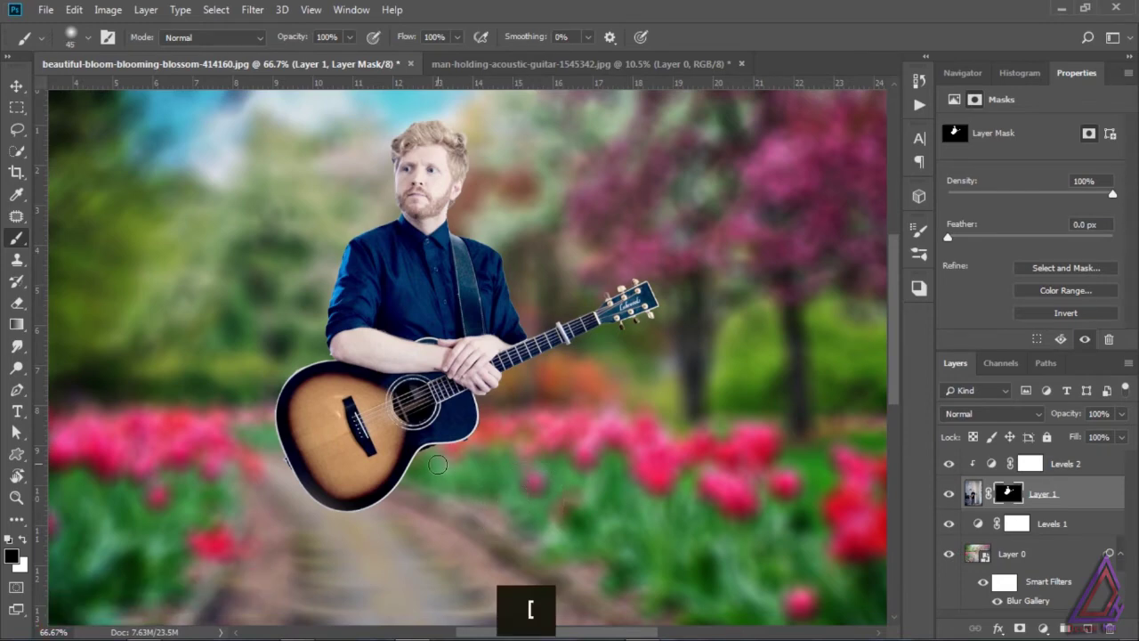
{"action": "key", "text": "ctrl+equal"}
{"action": "key", "text": "ctrl+equal"}
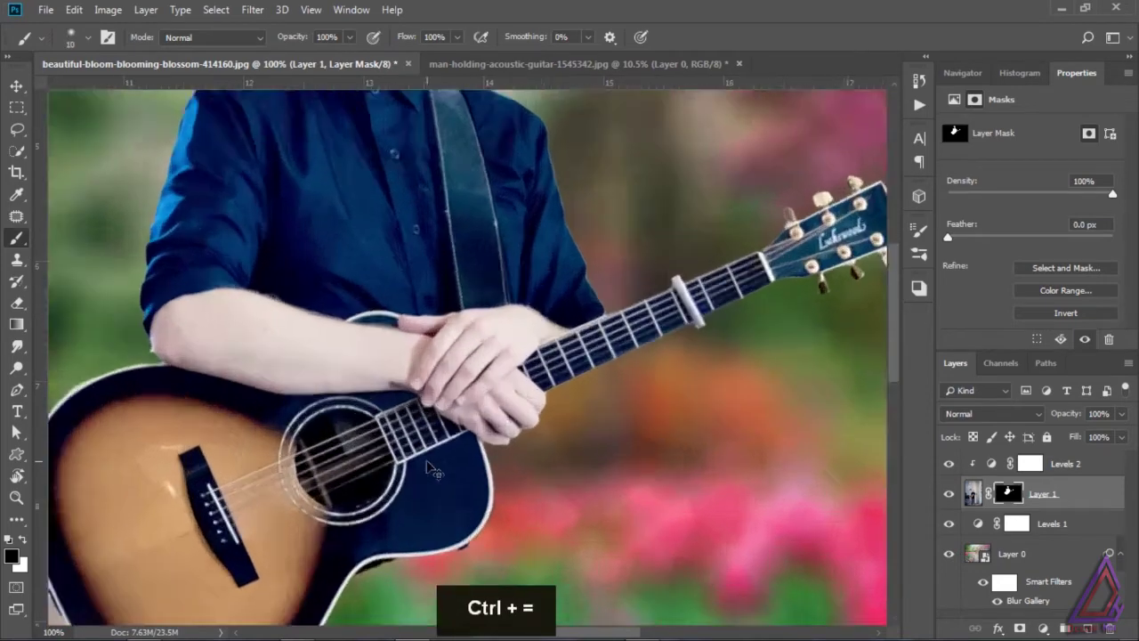
{"action": "left_click_drag", "start_coordinate": [534, 483], "coordinate": [590, 376]}
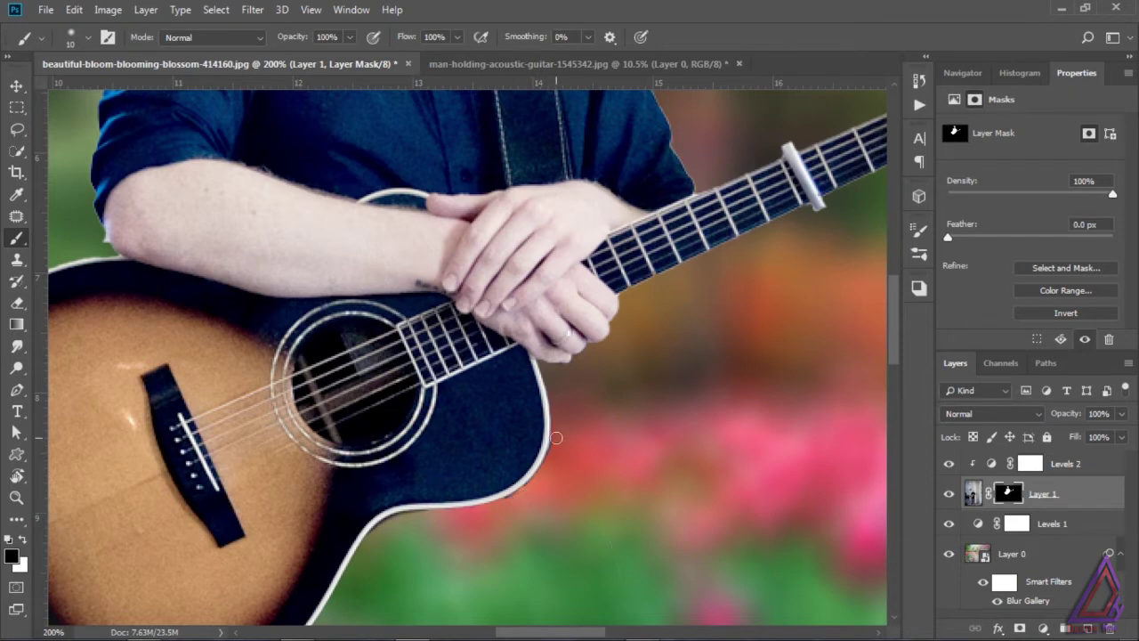
Paint black on the man's layer mask along the guitar body's upper edge beside the elbow, and check the rest of his outline
{"action": "key", "text": "space"}
{"action": "left_click_drag", "start_coordinate": [423, 408], "coordinate": [587, 494]}
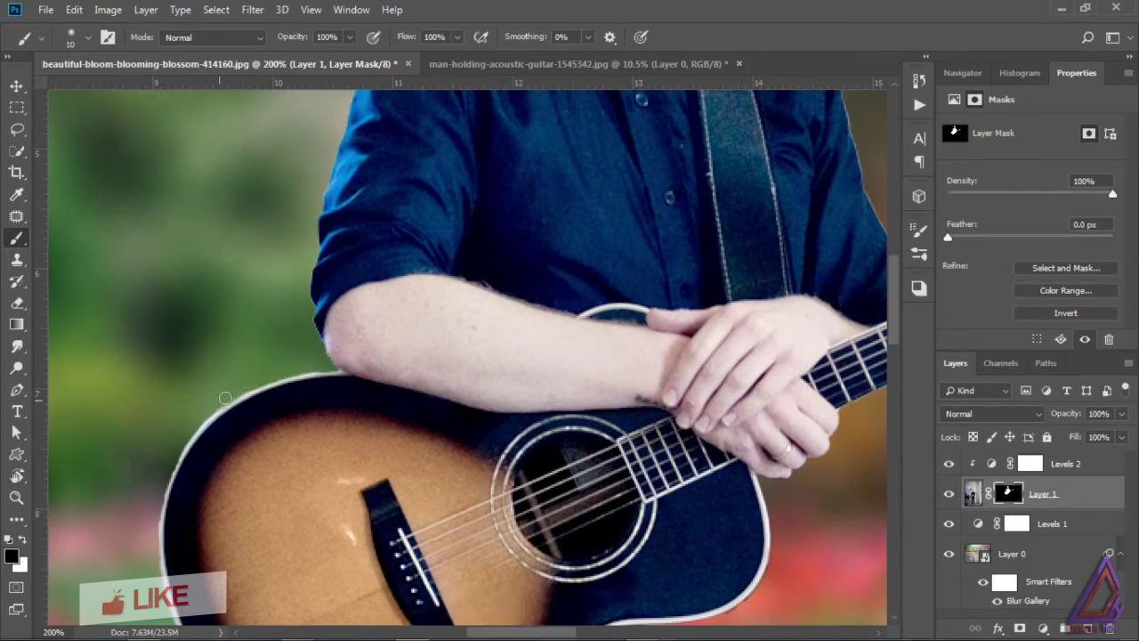
{"action": "left_click_drag", "start_coordinate": [225, 398], "coordinate": [168, 470]}
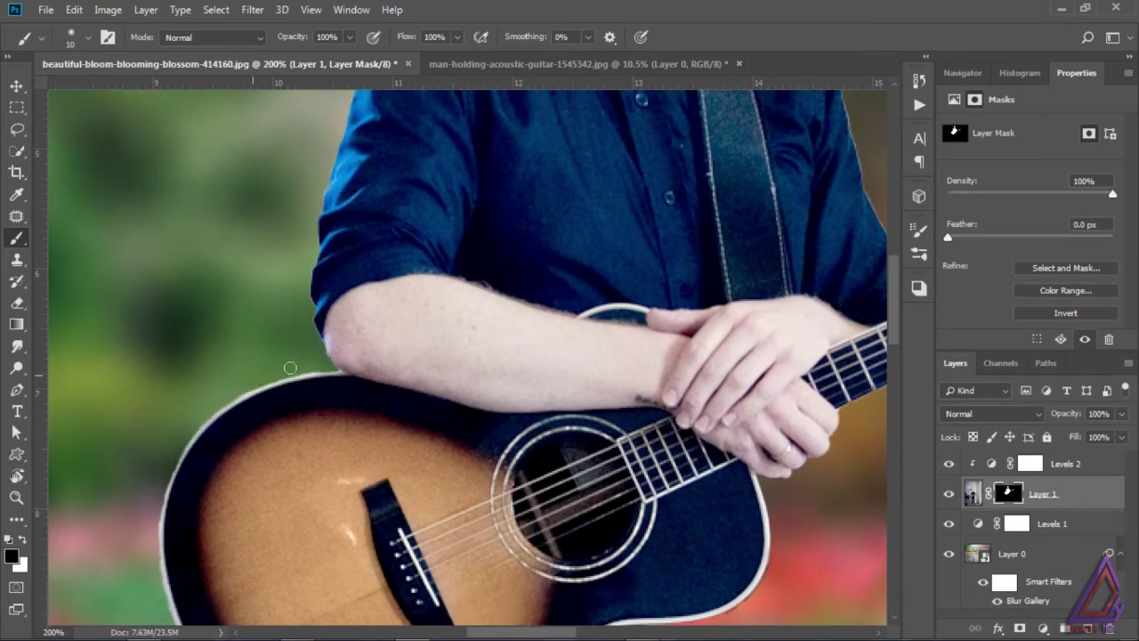
{"action": "key", "text": "space"}
{"action": "mouse_move", "coordinate": [216, 453]}
{"action": "left_mouse_down"}
{"action": "mouse_move", "coordinate": [296, 354]}
{"action": "mouse_move", "coordinate": [307, 293]}
{"action": "left_mouse_up"}
{"action": "mouse_move", "coordinate": [316, 430]}
{"action": "left_mouse_down"}
{"action": "mouse_move", "coordinate": [312, 348]}
{"action": "mouse_move", "coordinate": [266, 259]}
{"action": "left_mouse_up"}
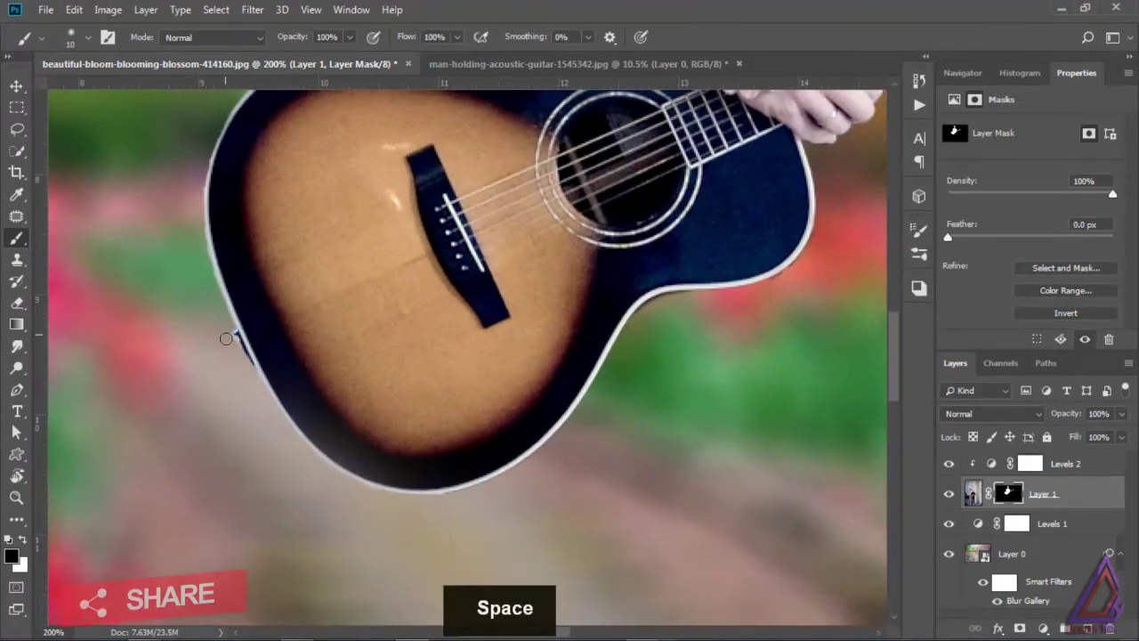
{"action": "key", "text": "space"}
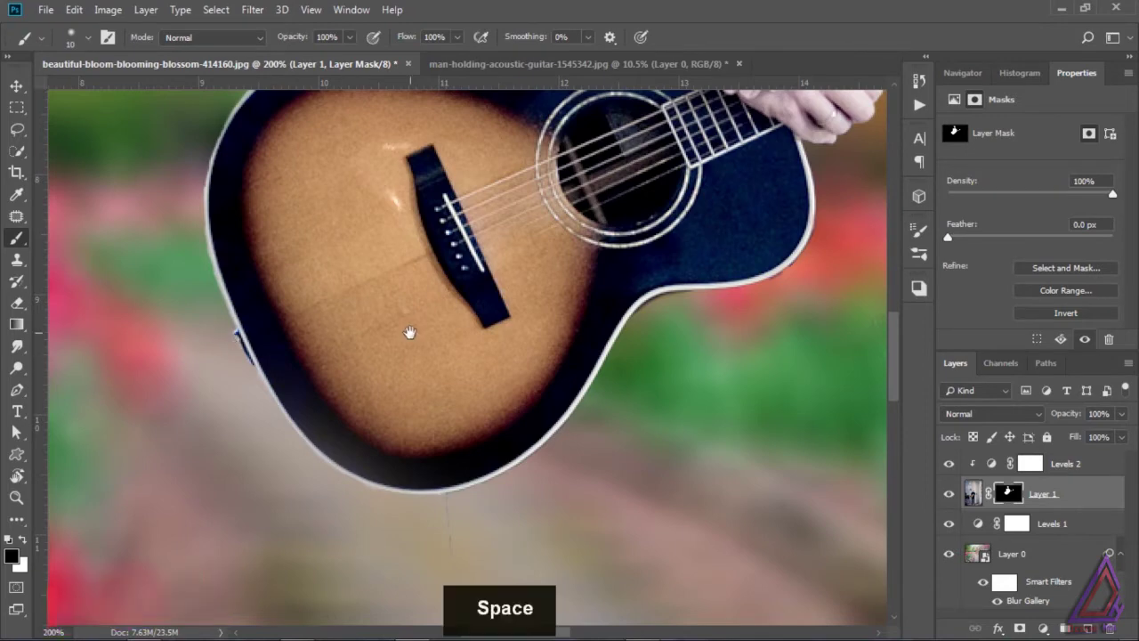
{"action": "left_click_drag", "start_coordinate": [572, 215], "coordinate": [436, 508]}
{"action": "left_click_drag", "start_coordinate": [686, 245], "coordinate": [532, 449]}
{"action": "mouse_move", "coordinate": [623, 341]}
{"action": "left_mouse_down"}
{"action": "mouse_move", "coordinate": [564, 419]}
{"action": "mouse_move", "coordinate": [549, 325]}
{"action": "mouse_move", "coordinate": [691, 460]}
{"action": "left_mouse_up"}
{"action": "left_click_drag", "start_coordinate": [517, 333], "coordinate": [654, 460]}
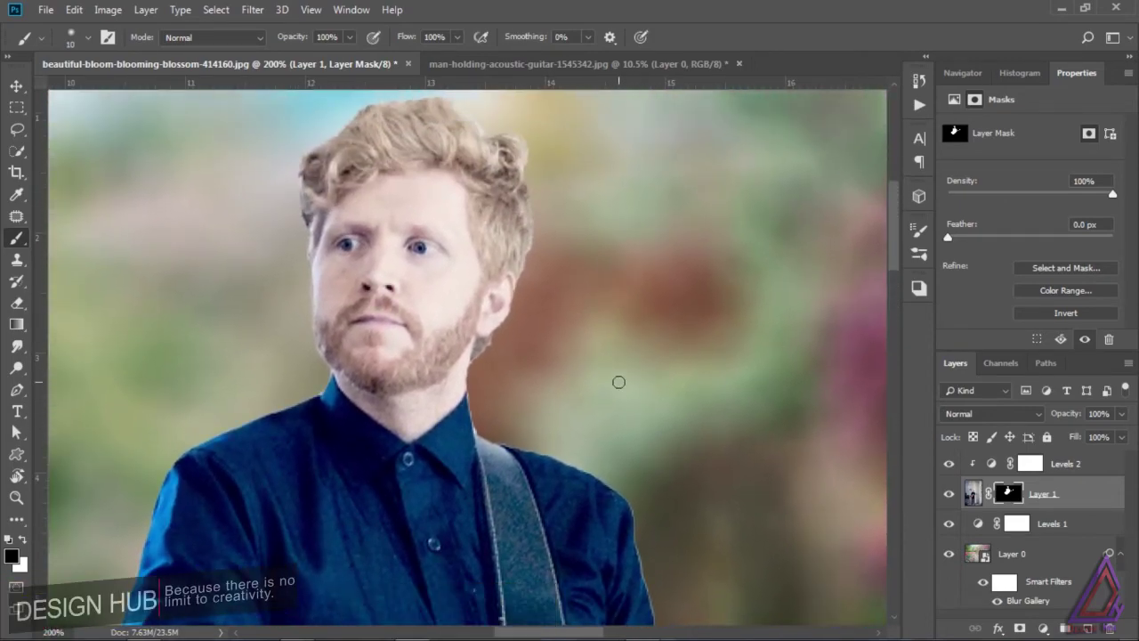
{"action": "key", "text": "ctrl+0"}
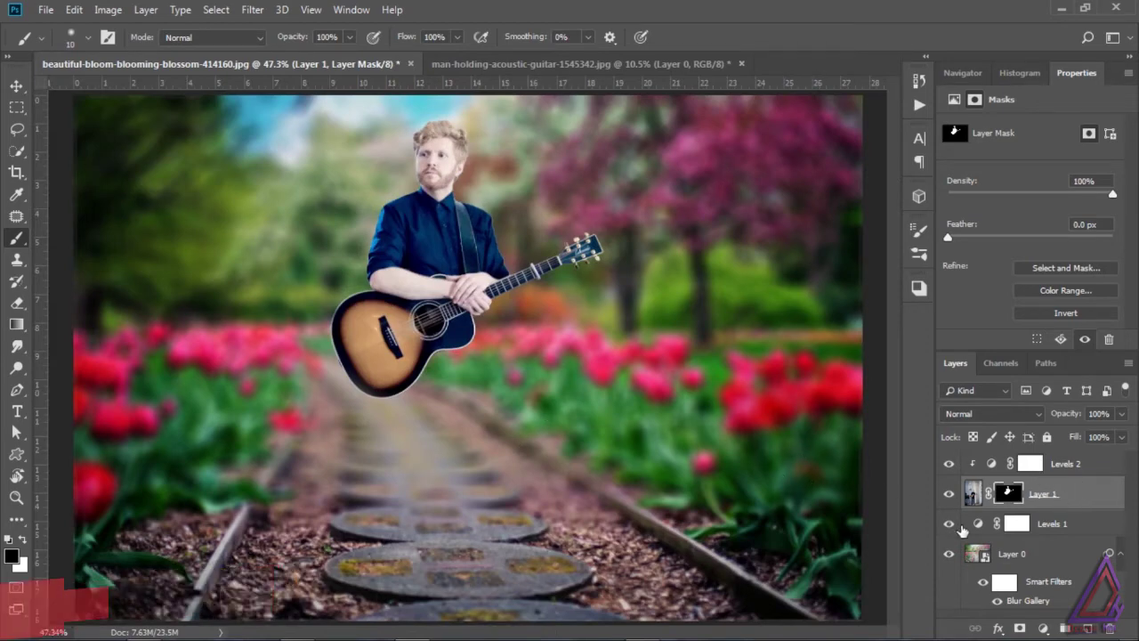
Add a new empty layer directly beneath the man's layer and name it shadow
{"action": "left_click", "coordinate": [1087, 530]}
{"action": "left_click", "coordinate": [1089, 627]}
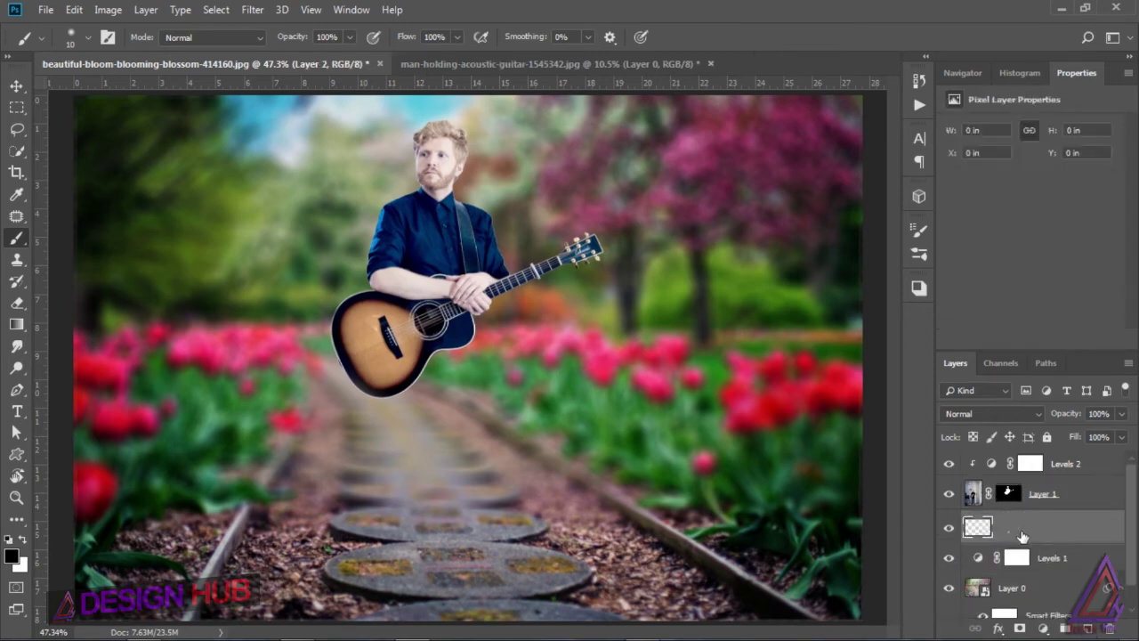
{"action": "double_click", "coordinate": [1023, 532]}
{"action": "type", "text": "s"}
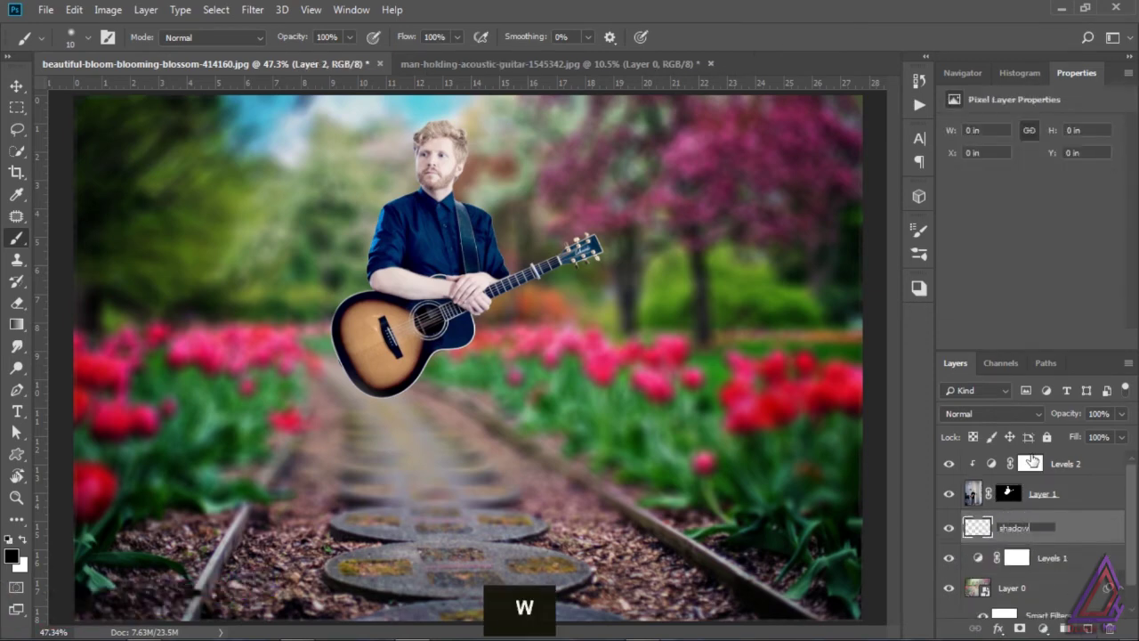
{"action": "type", "text": "hadow"}
{"action": "key", "text": "Return"}
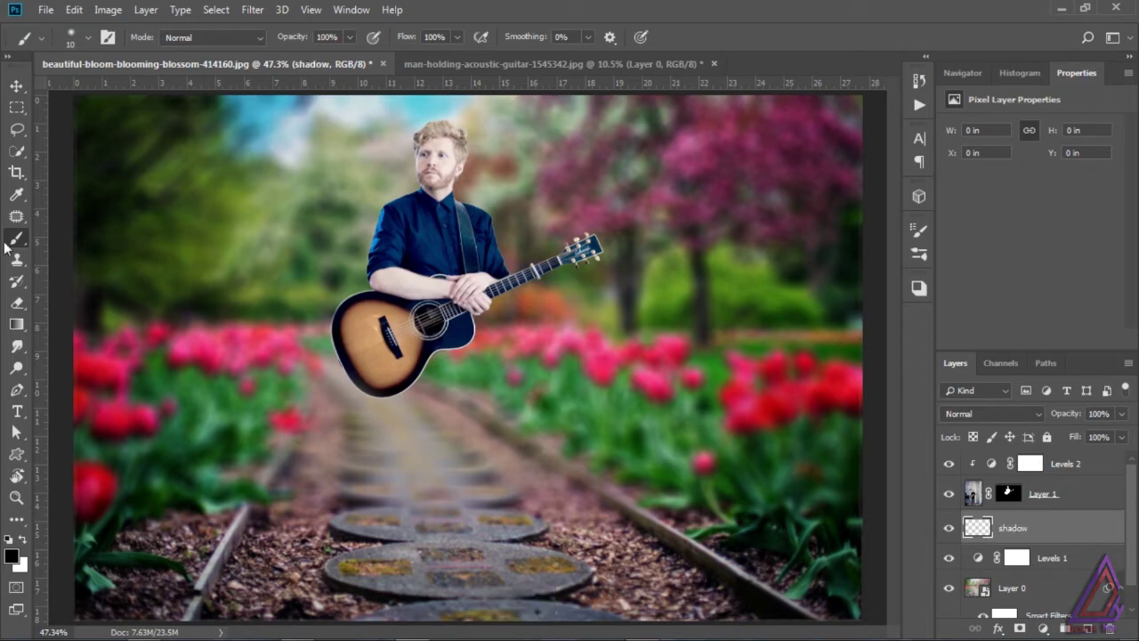
Paint one soft black elliptical dab on the front stepping stone with a flattened 385 px Soft Round brush at 0% hardness
{"action": "left_click", "coordinate": [88, 38]}
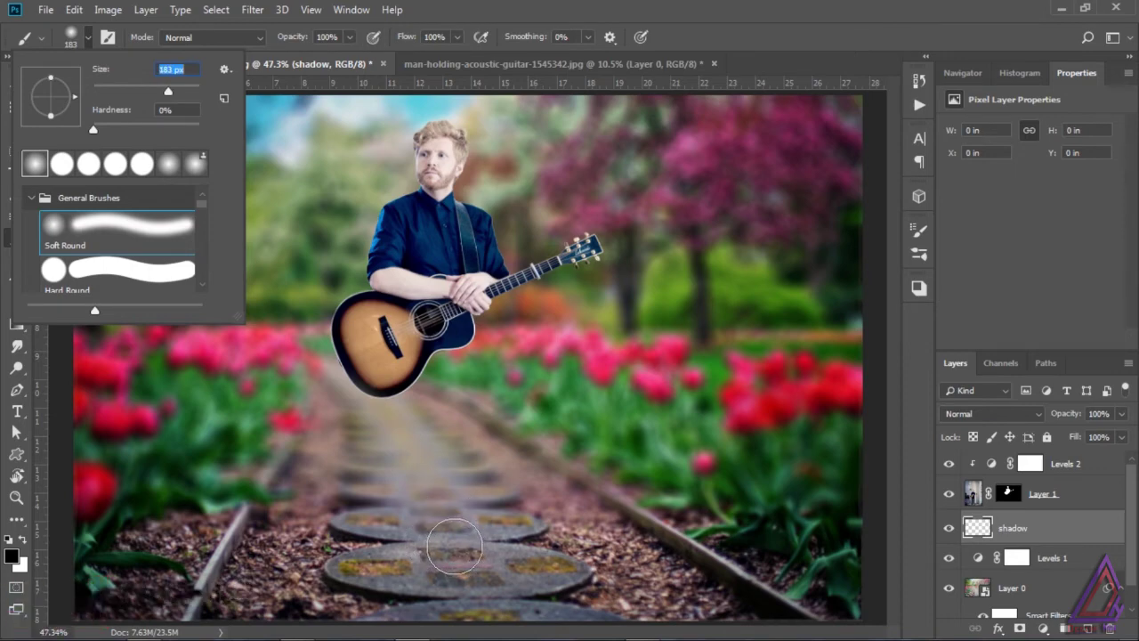
{"action": "left_click", "coordinate": [451, 546]}
{"action": "key", "text": "ctrl+z"}
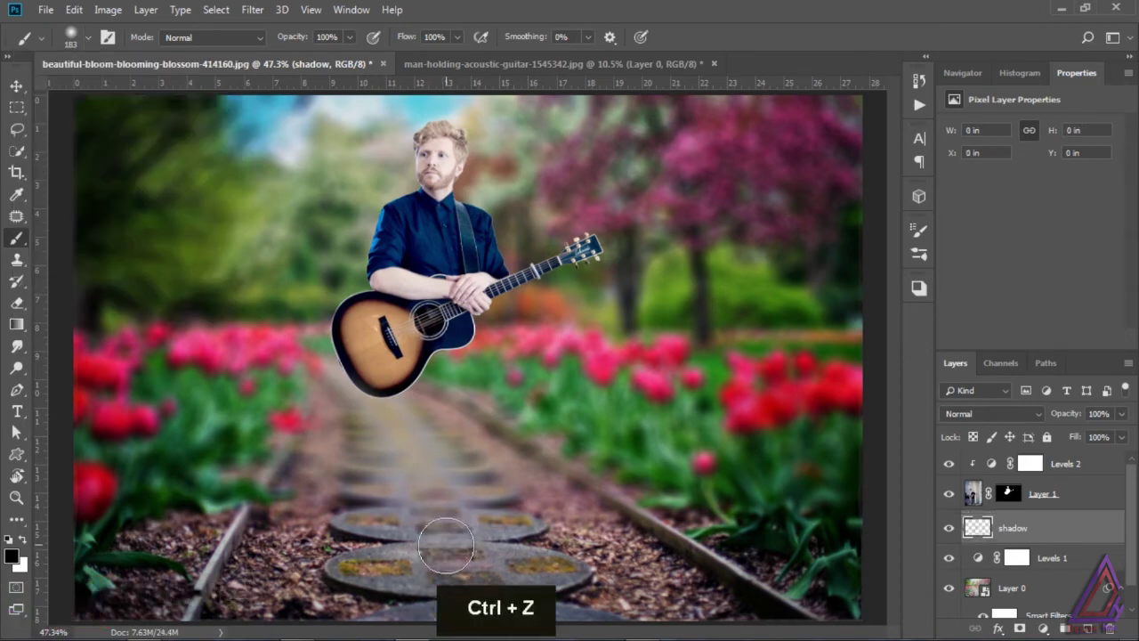
{"action": "left_click", "coordinate": [88, 39]}
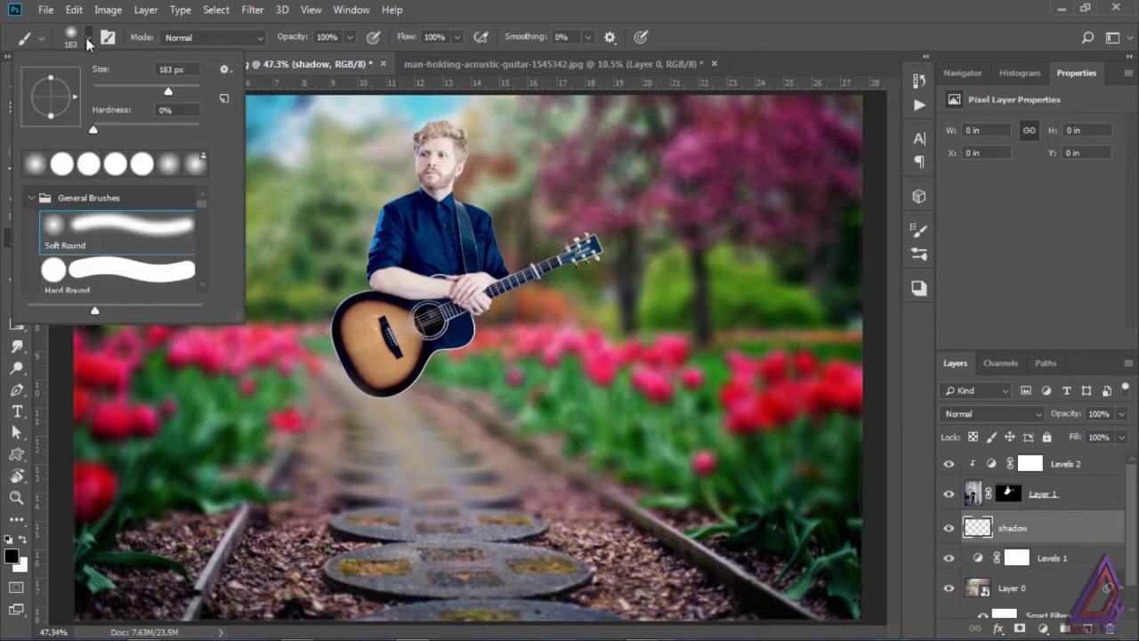
{"action": "left_click_drag", "start_coordinate": [51, 78], "coordinate": [50, 88]}
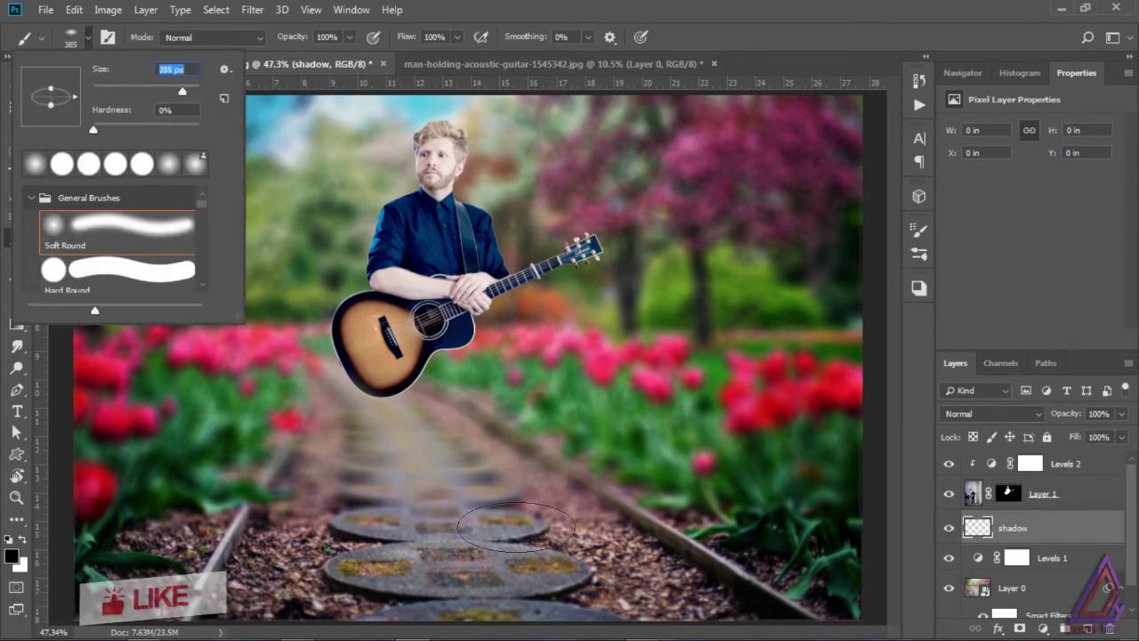
{"action": "left_click", "coordinate": [455, 568]}
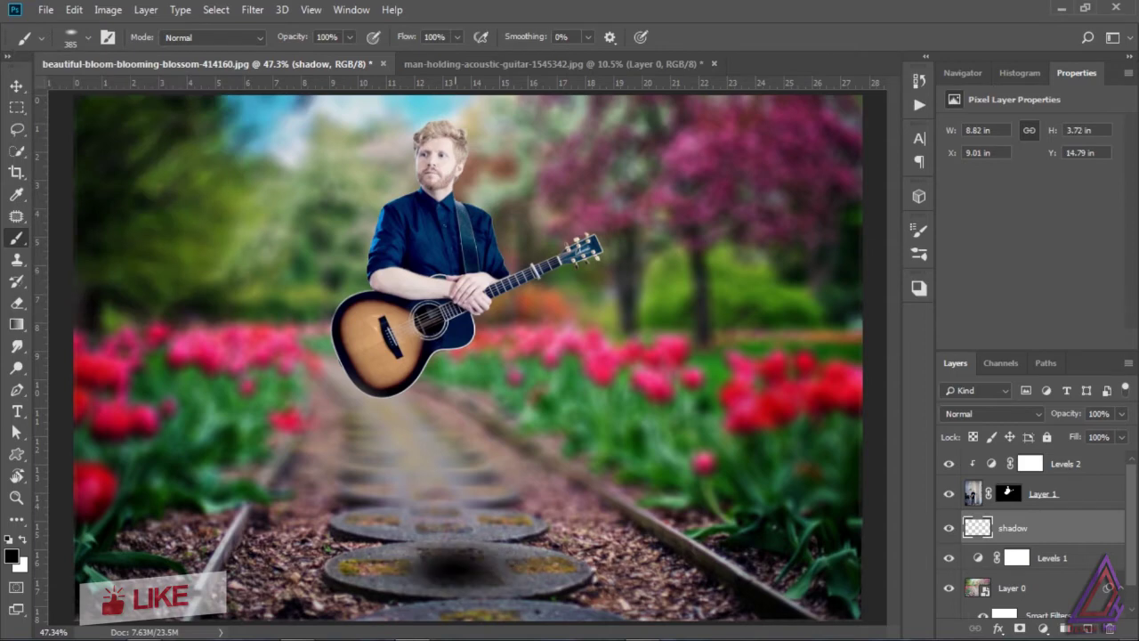
Free-transform the shadow to about 20.3 in wide and 4.6 in high over the front stepping stone, and set its opacity to 68%
{"action": "left_click", "coordinate": [17, 86]}
{"action": "key", "text": "ctrl+t"}
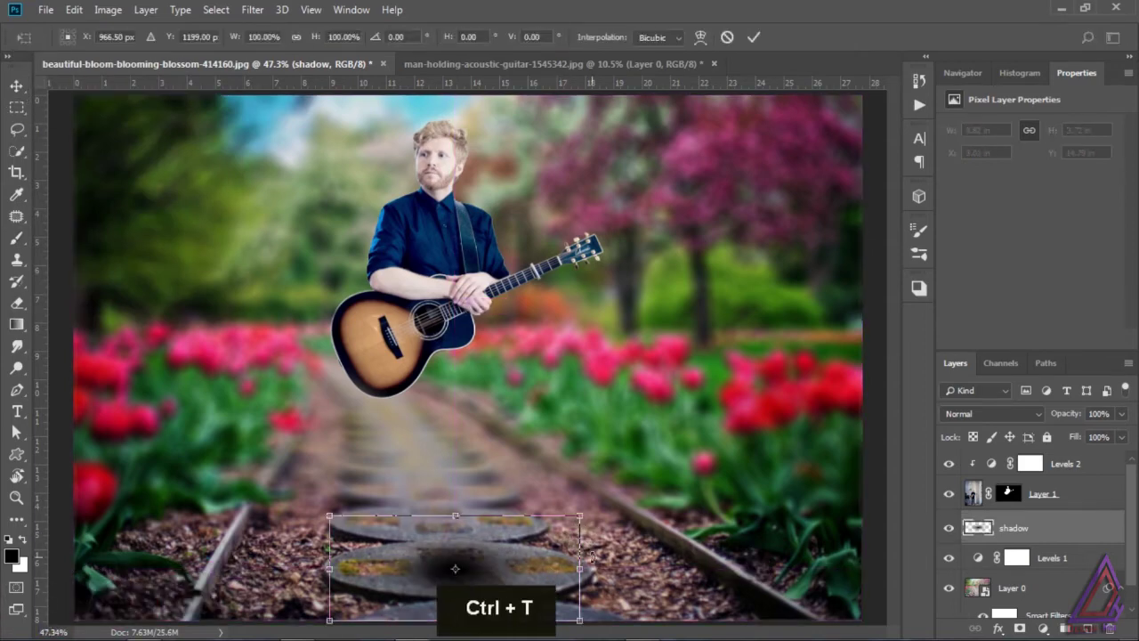
{"action": "left_click_drag", "start_coordinate": [583, 570], "coordinate": [690, 571]}
{"action": "mouse_move", "coordinate": [487, 565]}
{"action": "left_mouse_down"}
{"action": "mouse_move", "coordinate": [485, 577]}
{"action": "mouse_move", "coordinate": [486, 566]}
{"action": "left_mouse_up"}
{"action": "left_click_drag", "start_coordinate": [688, 515], "coordinate": [741, 503]}
{"action": "mouse_move", "coordinate": [487, 563]}
{"action": "left_mouse_down"}
{"action": "mouse_move", "coordinate": [485, 577]}
{"action": "mouse_move", "coordinate": [494, 566]}
{"action": "left_mouse_up"}
{"action": "left_click", "coordinate": [16, 85]}
{"action": "left_click", "coordinate": [488, 259]}
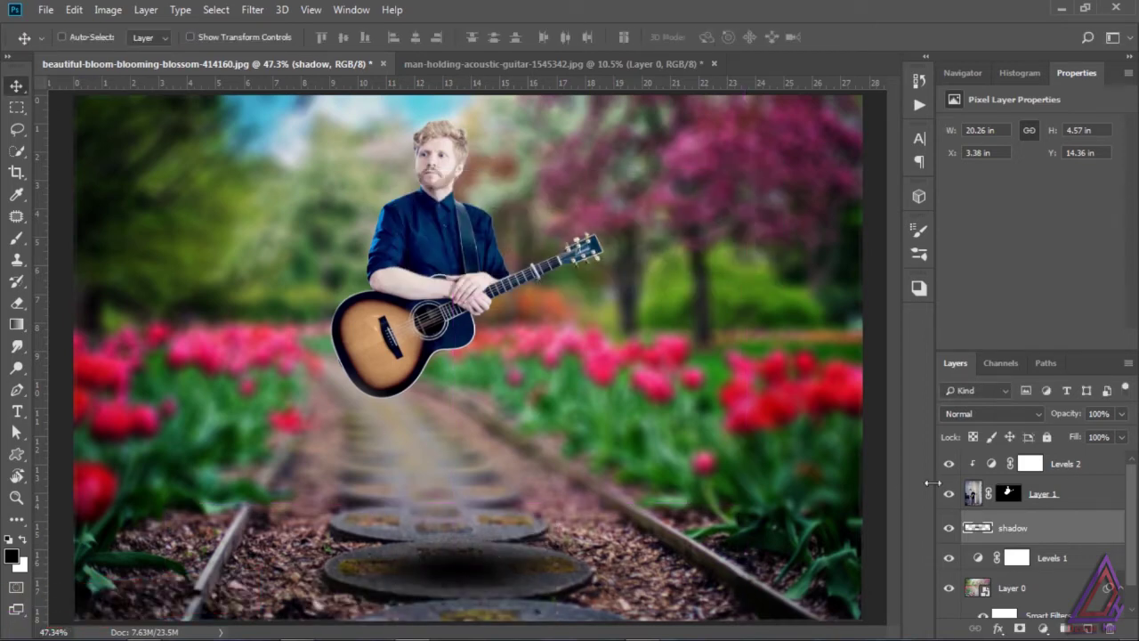
{"action": "left_click", "coordinate": [1121, 414]}
{"action": "left_click_drag", "start_coordinate": [1111, 435], "coordinate": [1097, 433]}
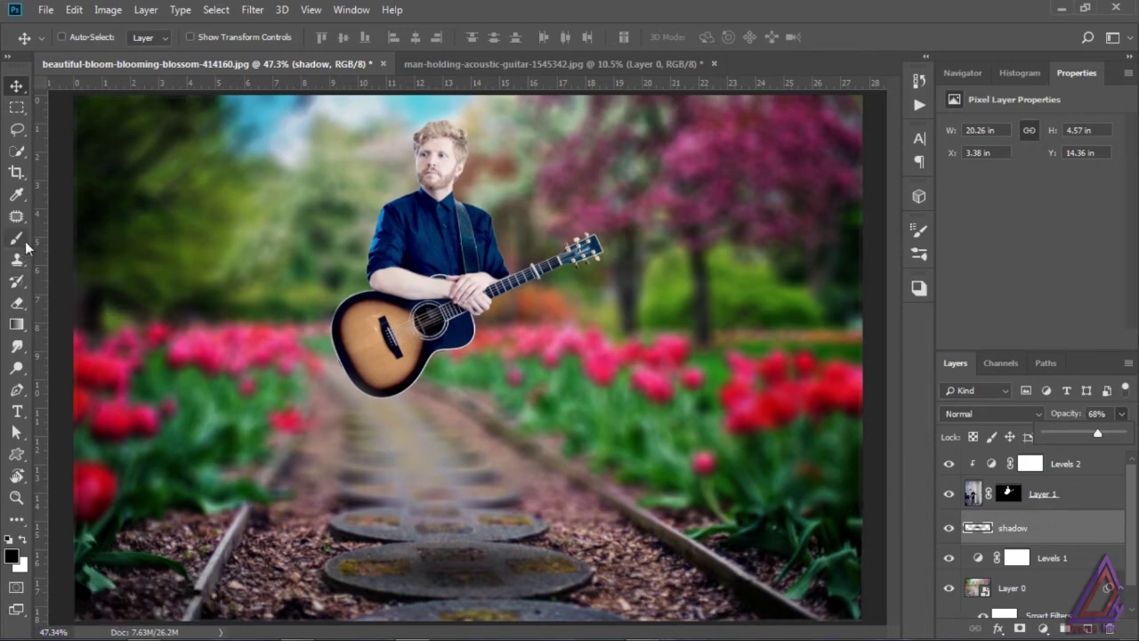
Clear the 16:9 crop ratio and crop both sides of the image to about 24 in wide, keeping the full height
{"action": "left_click", "coordinate": [16, 172]}
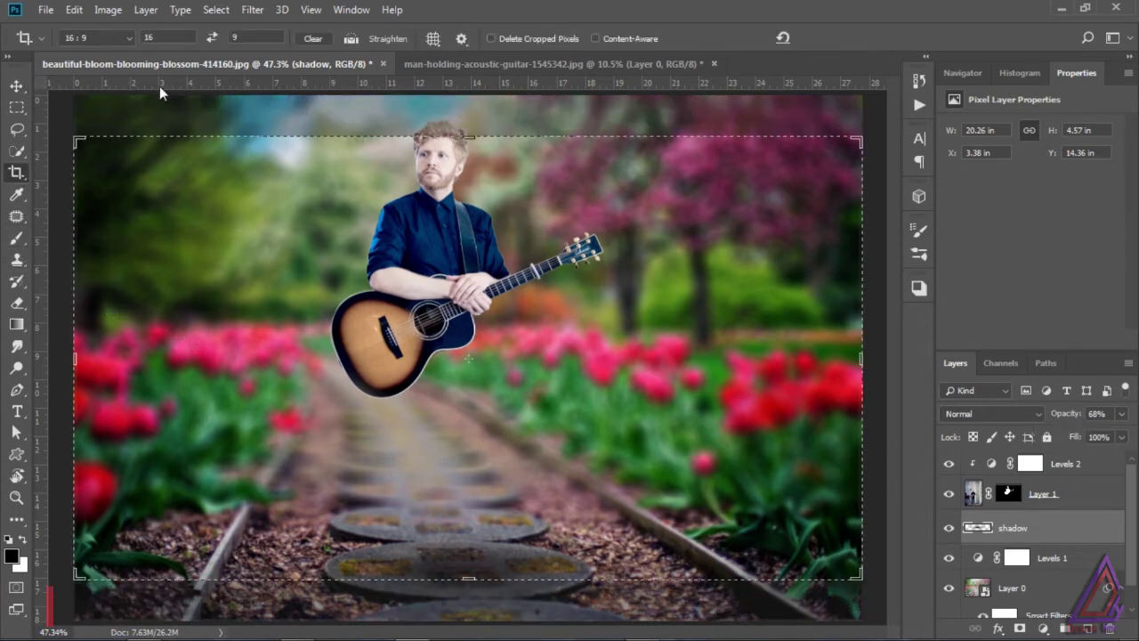
{"action": "left_click", "coordinate": [311, 38]}
{"action": "left_click", "coordinate": [16, 86]}
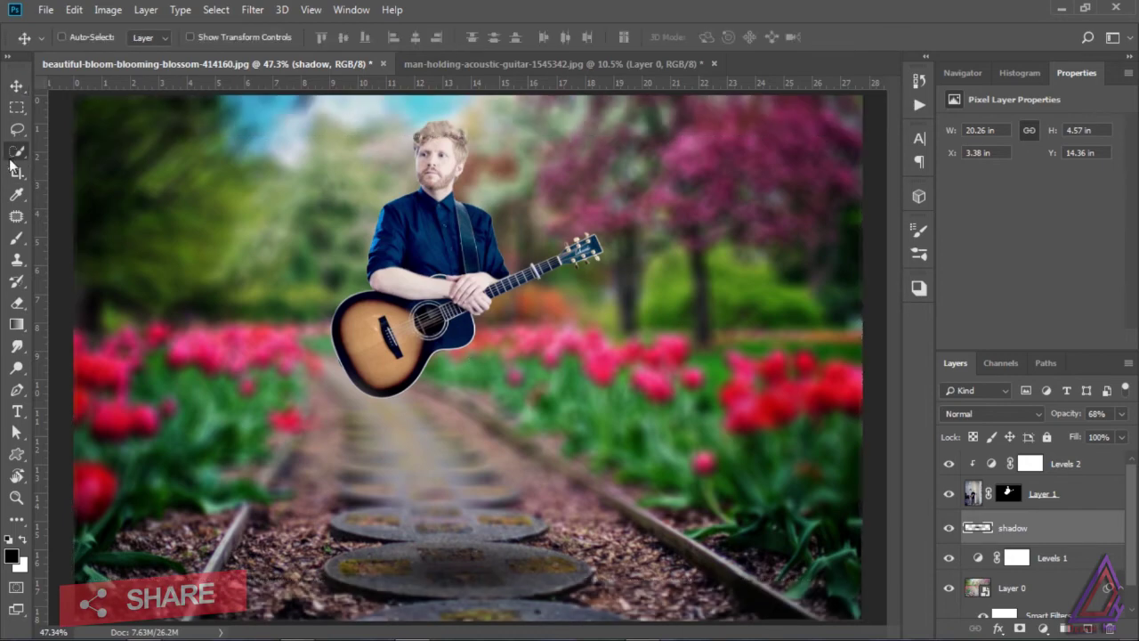
{"action": "left_click", "coordinate": [16, 173]}
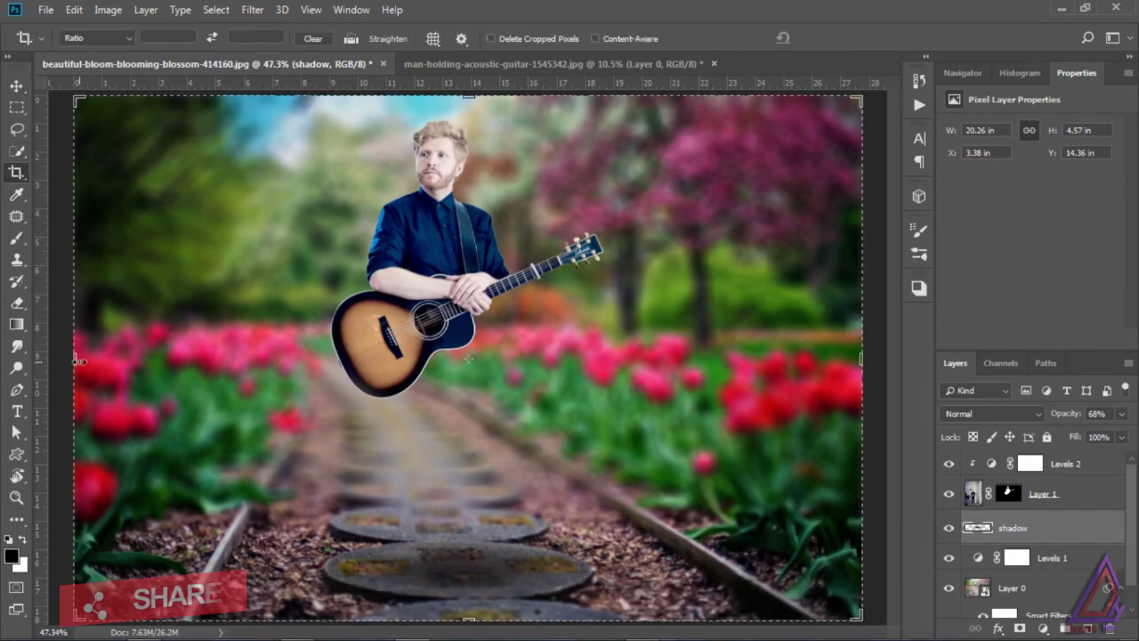
{"action": "left_click_drag", "start_coordinate": [75, 357], "coordinate": [115, 366]}
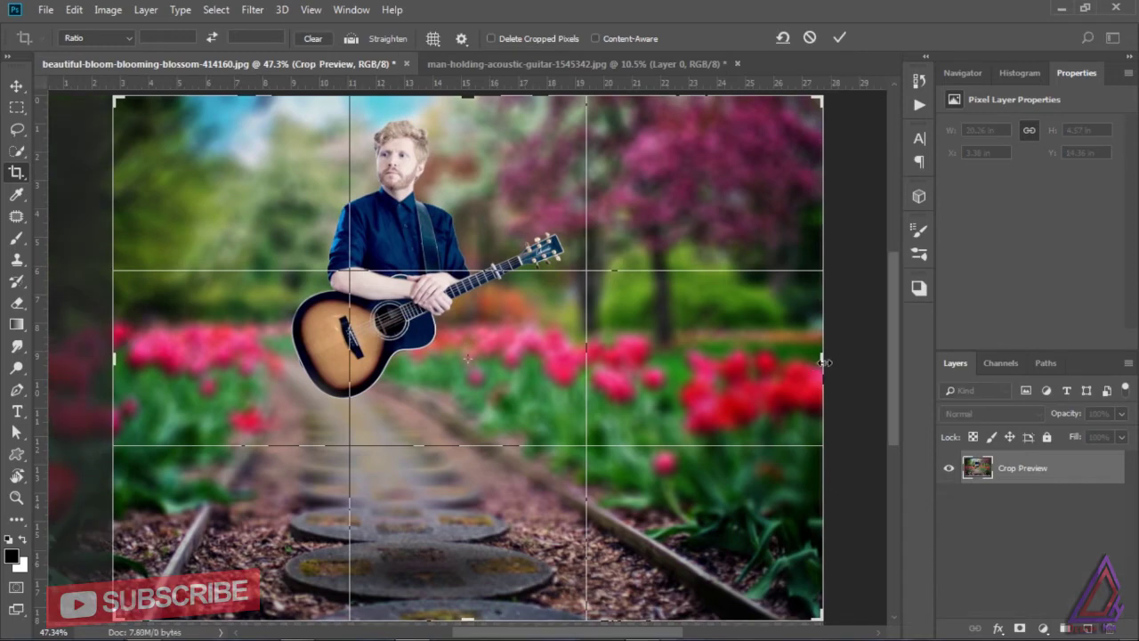
{"action": "left_click_drag", "start_coordinate": [825, 362], "coordinate": [801, 368]}
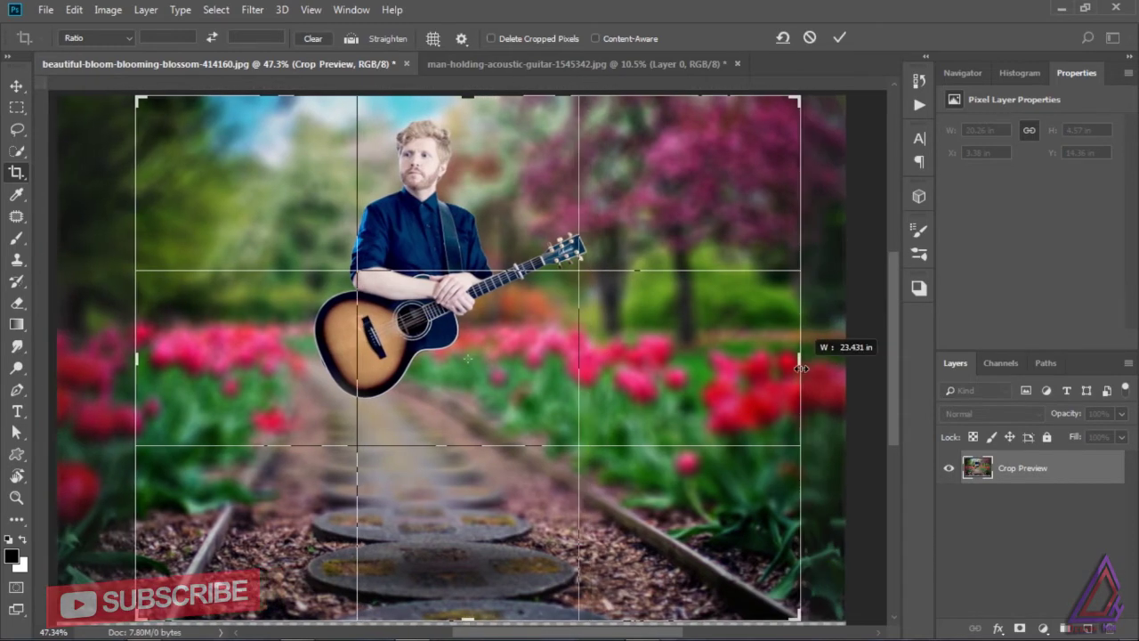
{"action": "left_click_drag", "start_coordinate": [135, 360], "coordinate": [125, 358]}
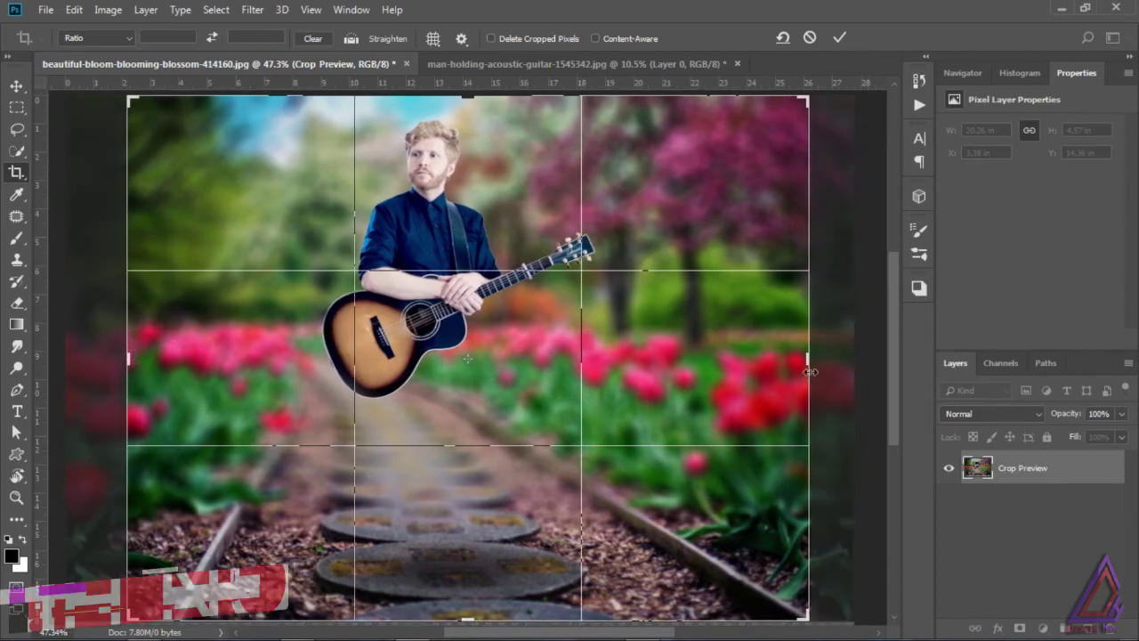
{"action": "left_click", "coordinate": [16, 87]}
{"action": "left_click", "coordinate": [466, 256]}
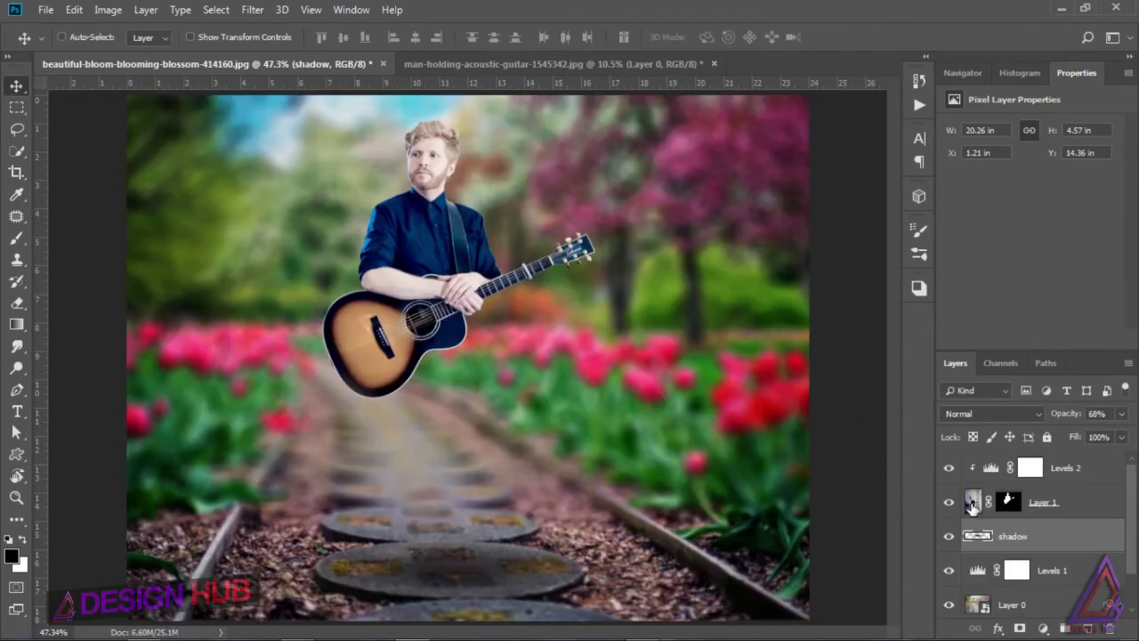
Move the man slightly right and his shadow slightly right and down on the stone, and set the shadow's opacity to 67%
{"action": "left_click", "coordinate": [972, 504]}
{"action": "left_click_drag", "start_coordinate": [435, 287], "coordinate": [445, 282]}
{"action": "left_click", "coordinate": [995, 539]}
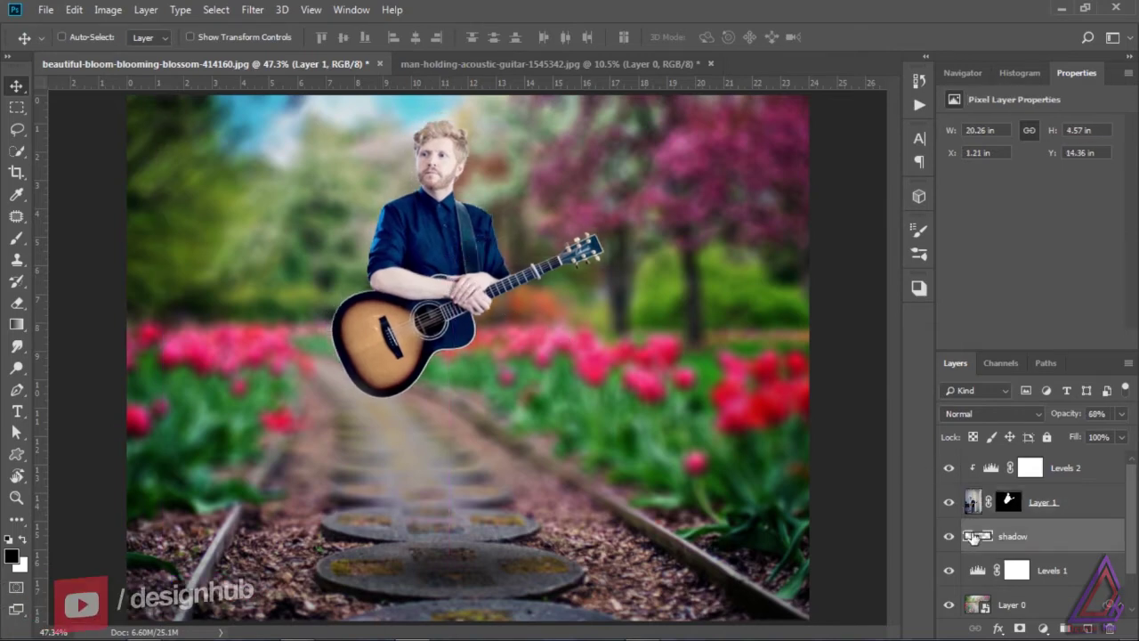
{"action": "left_click_drag", "start_coordinate": [470, 561], "coordinate": [480, 583]}
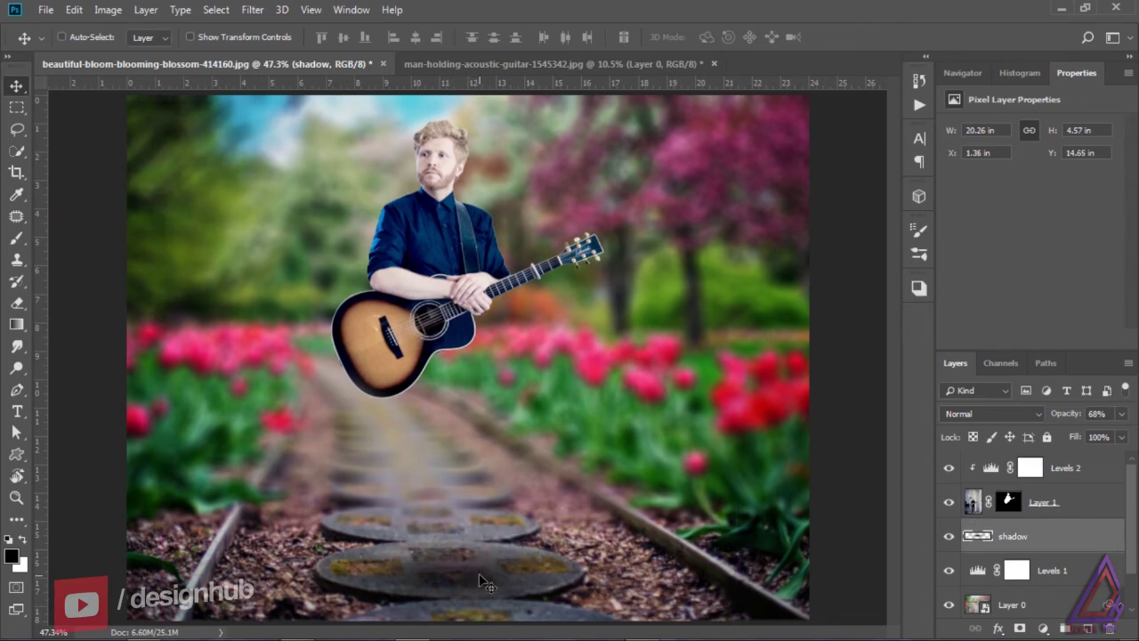
{"action": "left_click", "coordinate": [1122, 414]}
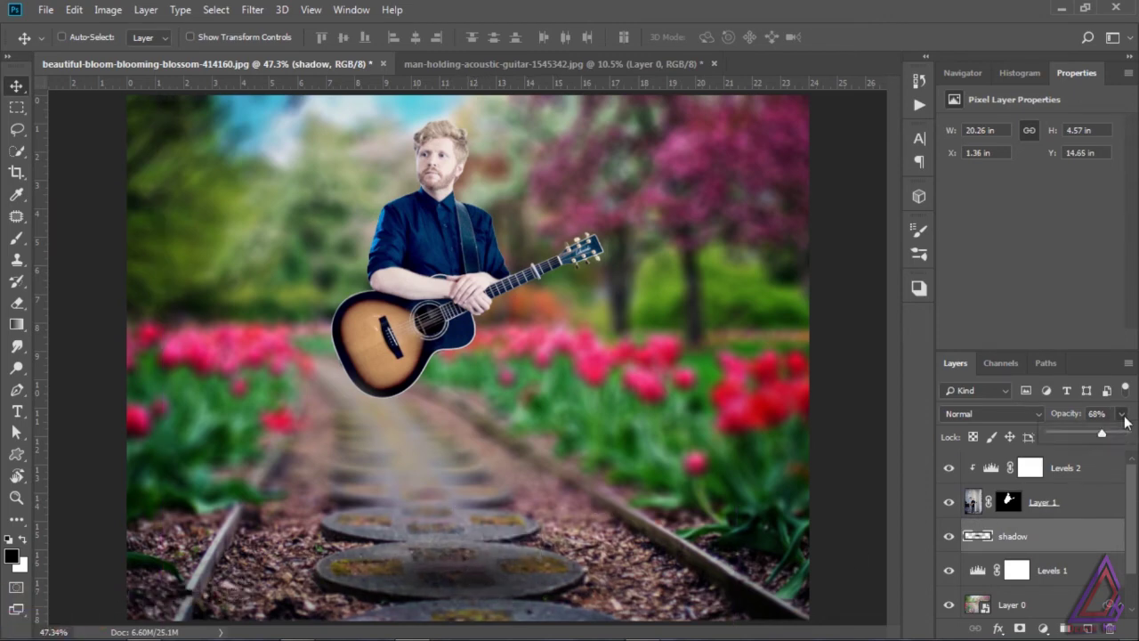
{"action": "left_click_drag", "start_coordinate": [1114, 435], "coordinate": [1108, 435]}
Edit the background's Tilt-Shift blur: lower the solid focus line, raise the dashed transition line over the path, and set the blur to 28 px
{"action": "left_click_drag", "start_coordinate": [1128, 537], "coordinate": [1129, 576]}
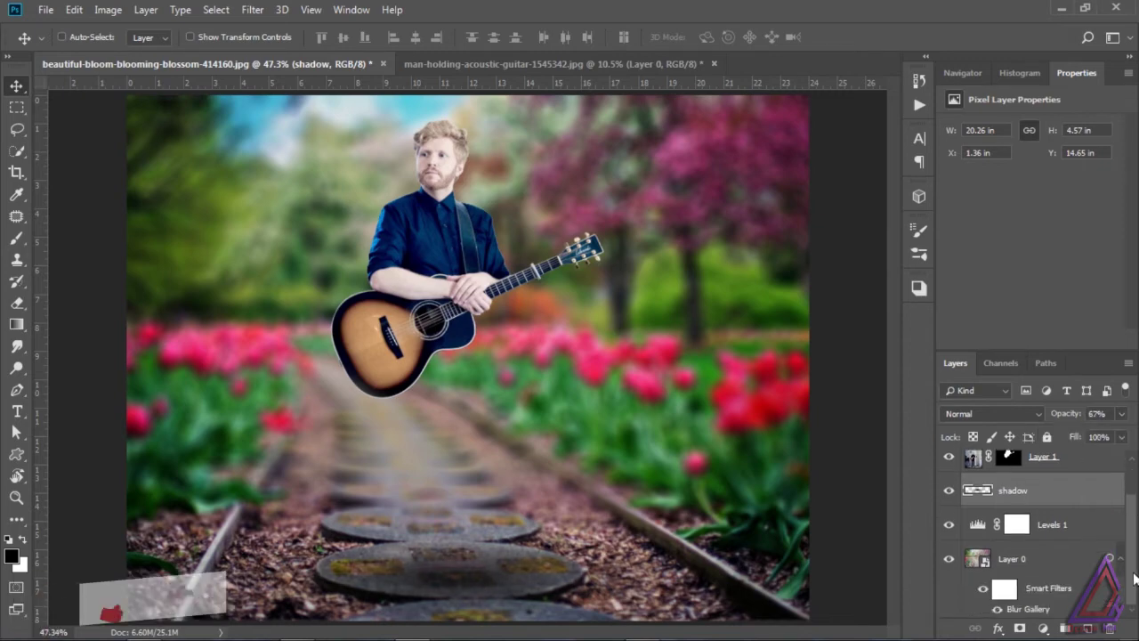
{"action": "double_click", "coordinate": [1028, 610]}
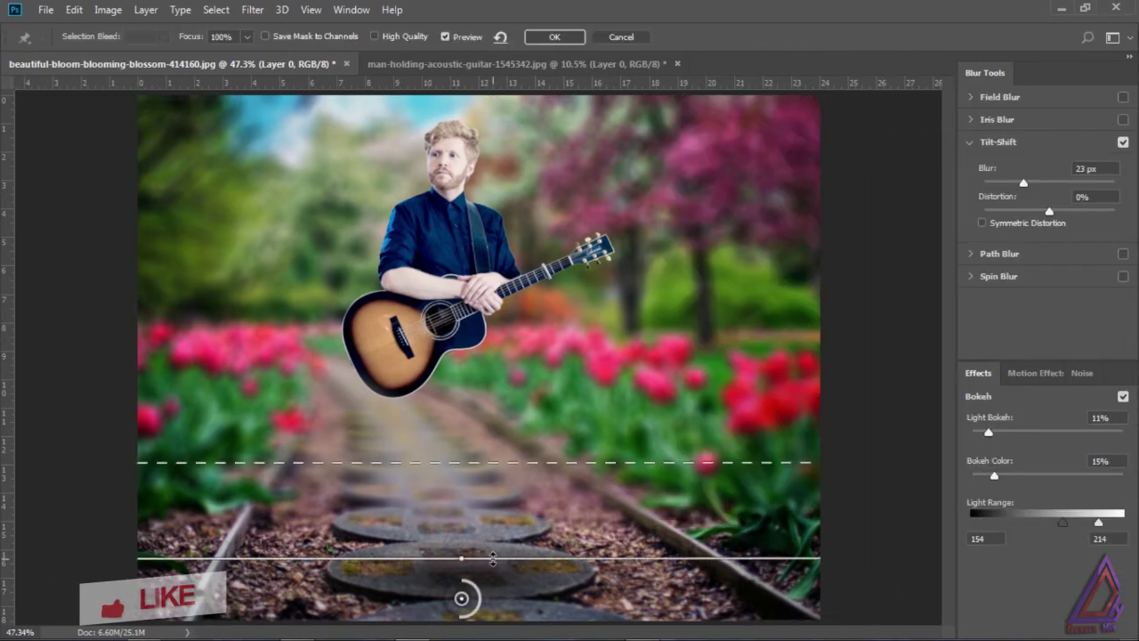
{"action": "left_click_drag", "start_coordinate": [473, 561], "coordinate": [499, 577]}
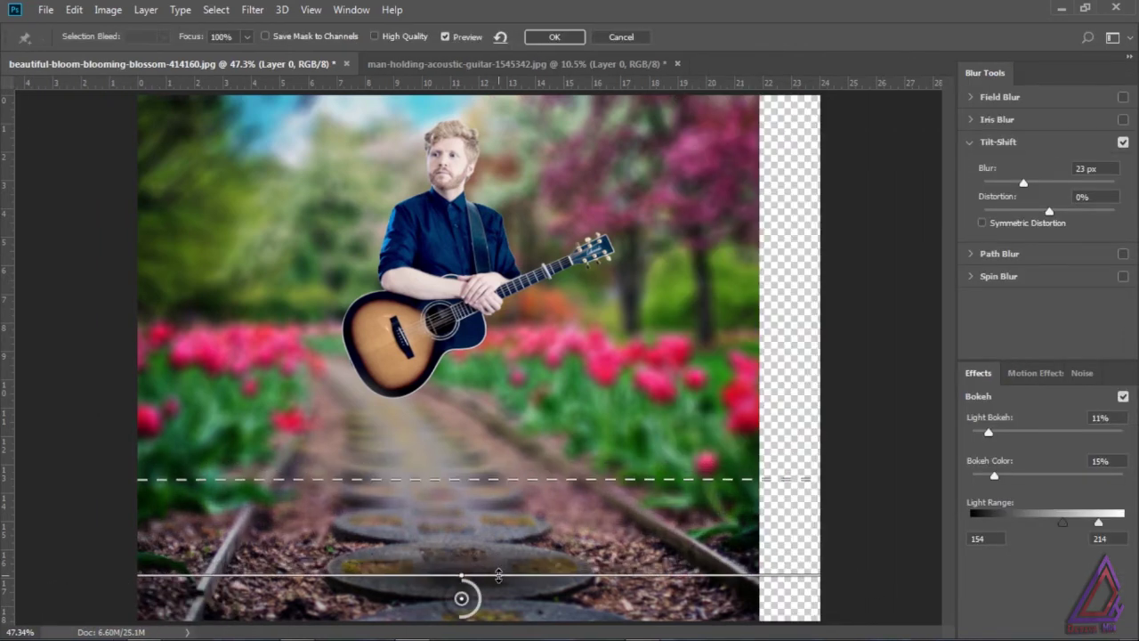
{"action": "left_click_drag", "start_coordinate": [501, 477], "coordinate": [508, 443]}
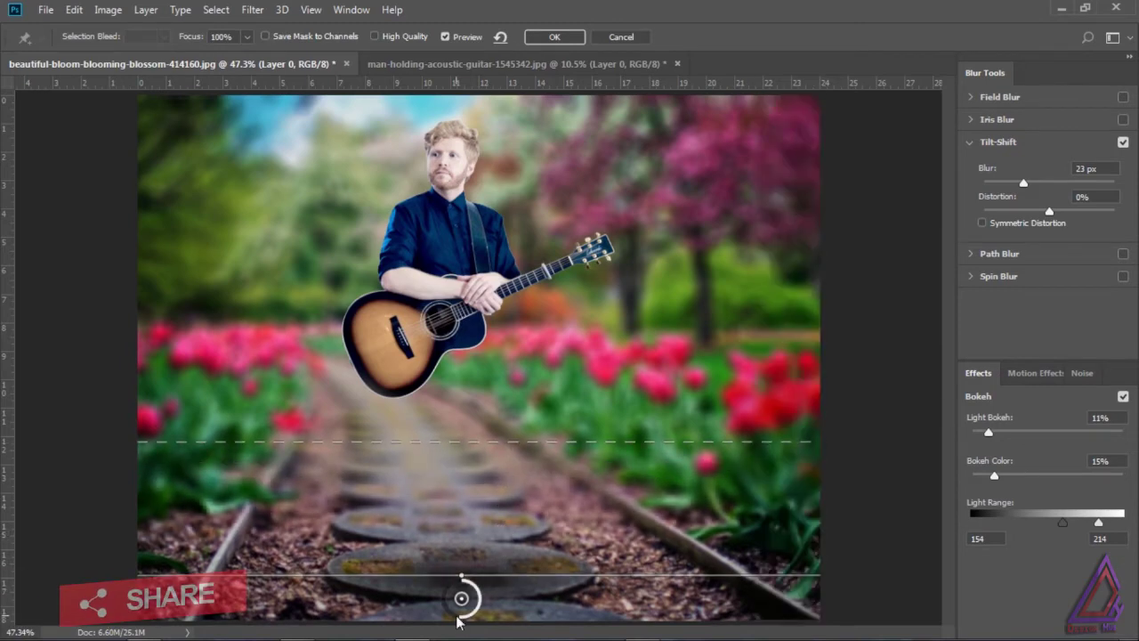
{"action": "left_click_drag", "start_coordinate": [454, 619], "coordinate": [456, 623]}
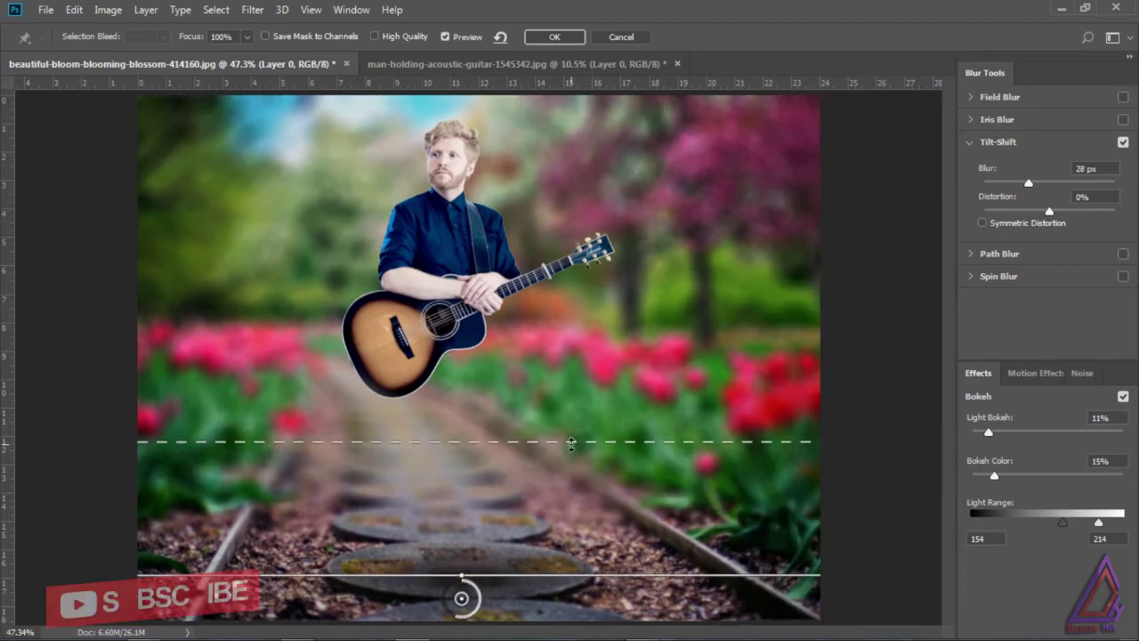
{"action": "left_click_drag", "start_coordinate": [572, 440], "coordinate": [579, 426]}
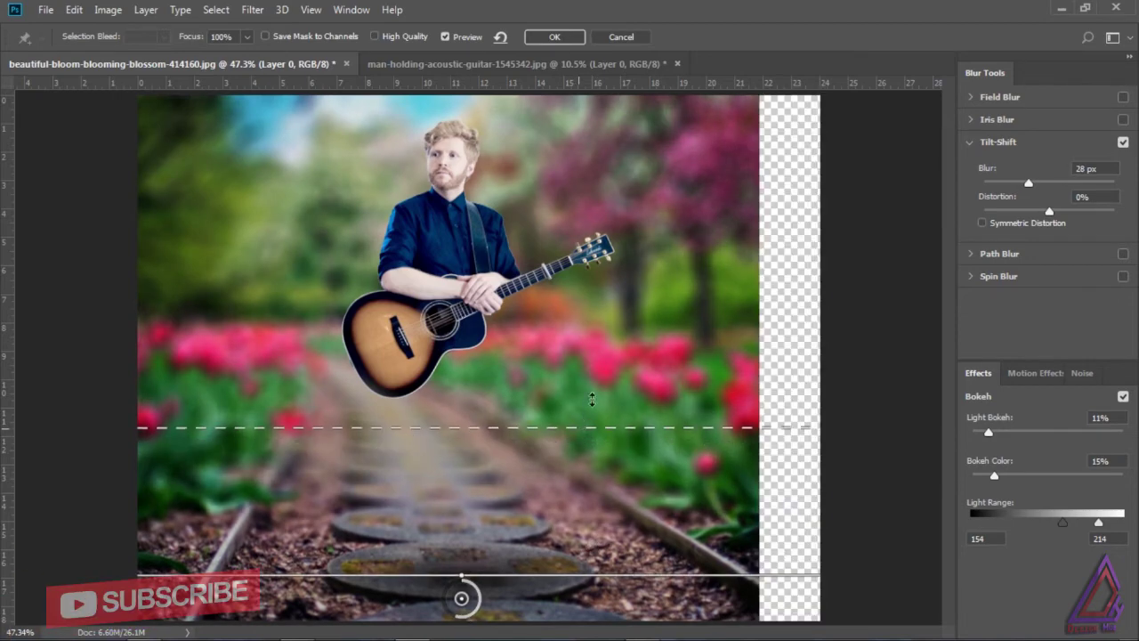
{"action": "left_click", "coordinate": [555, 37]}
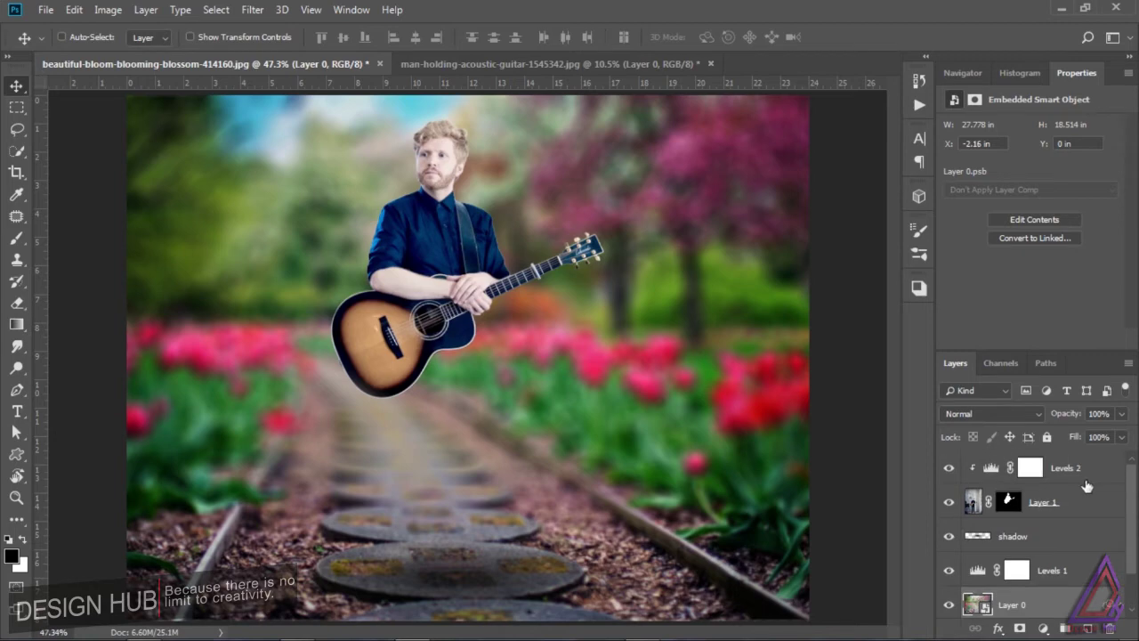
Stamp all visible layers into a new layer above Levels 2 and convert it to a smart object
{"action": "left_click", "coordinate": [1086, 479]}
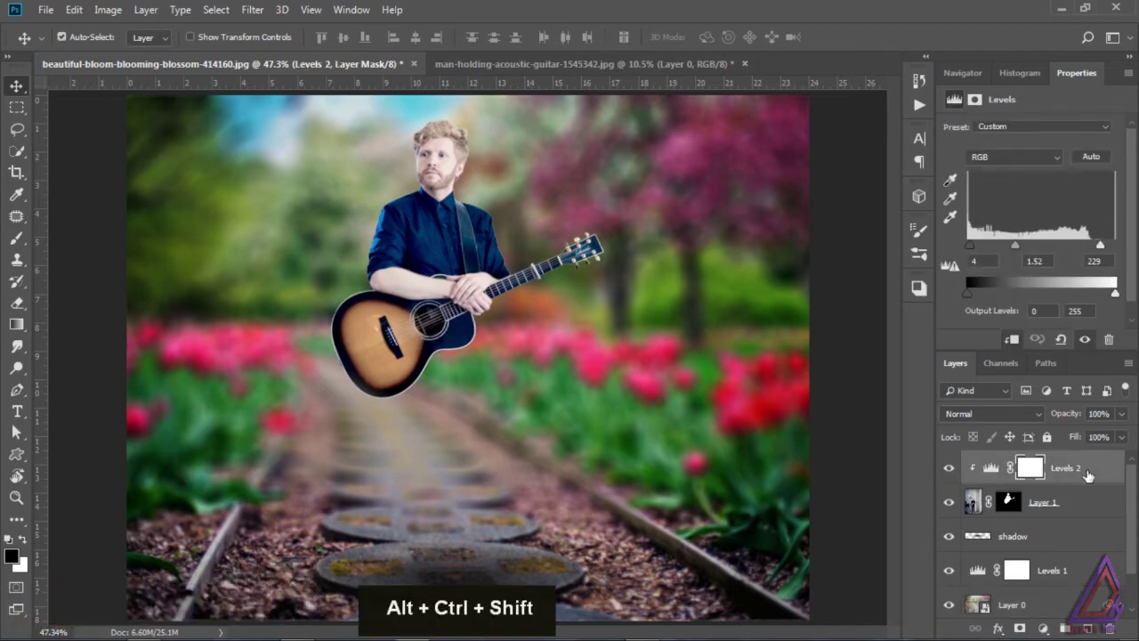
{"action": "key", "text": "ctrl+alt+shift+e"}
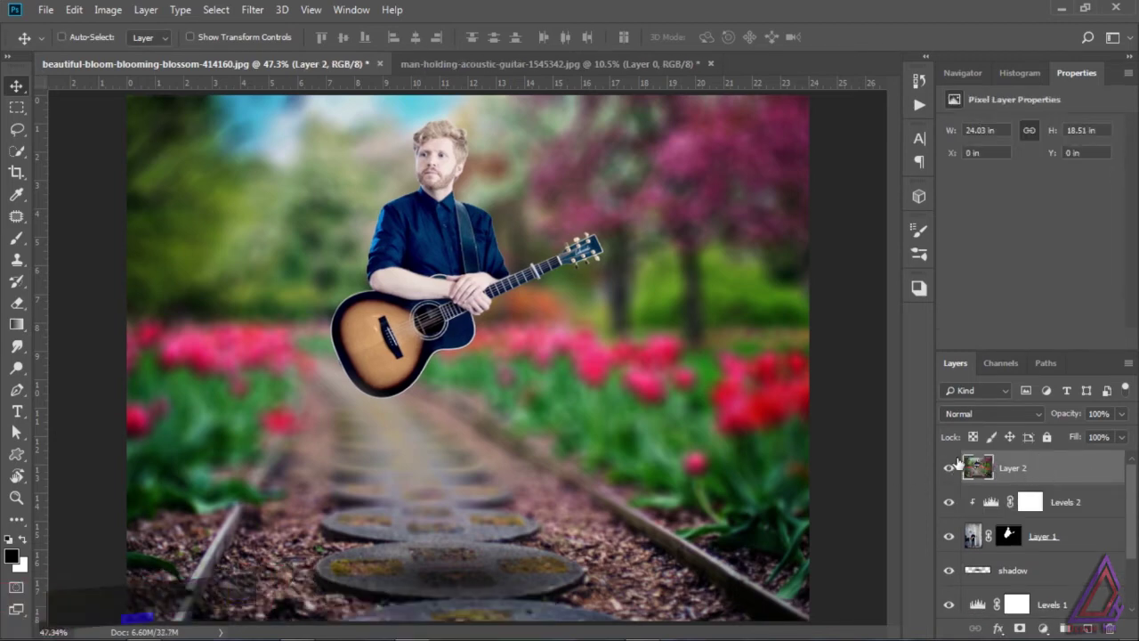
{"action": "left_click", "coordinate": [252, 8]}
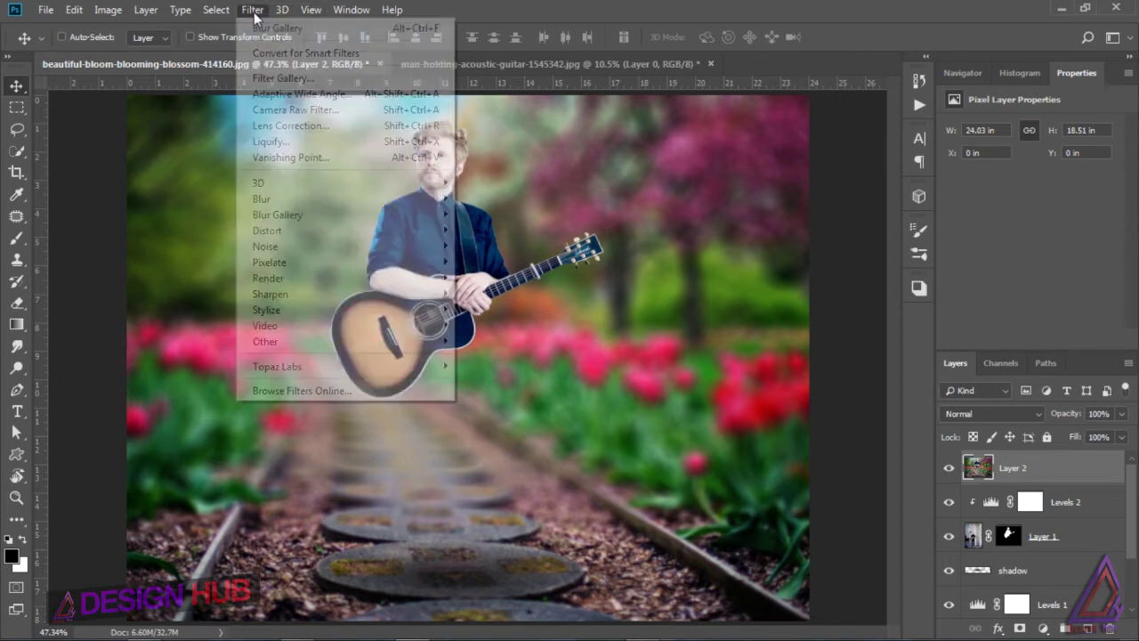
{"action": "right_click", "coordinate": [1072, 462]}
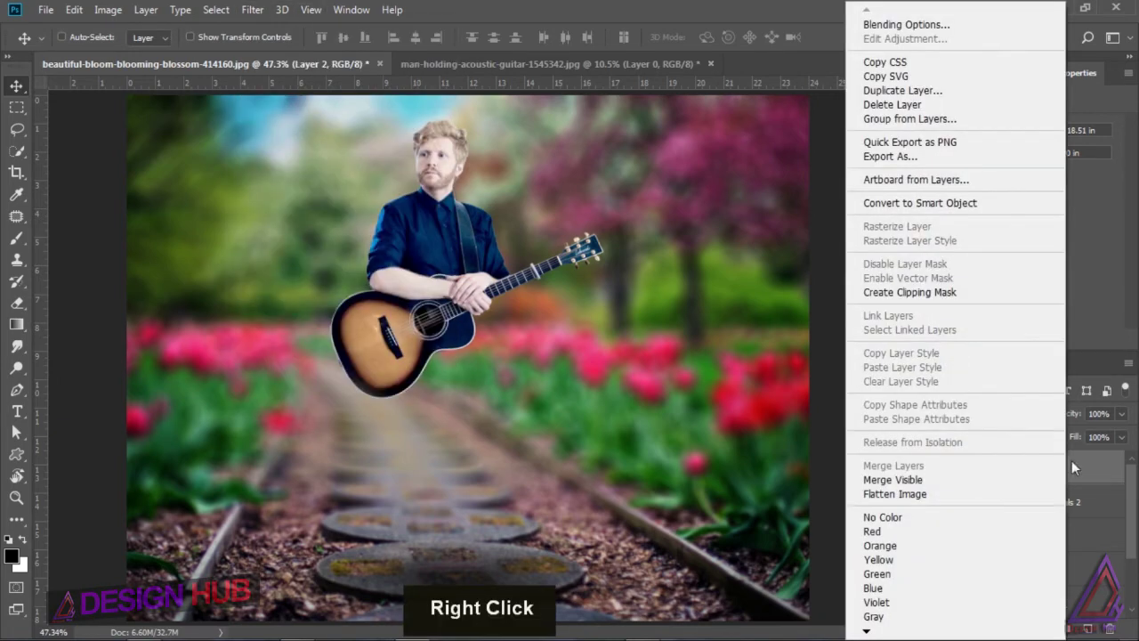
{"action": "left_click", "coordinate": [970, 203]}
Apply the Camera Raw filter to the merged layer and set the white balance temperature to +8 and tint to -5
{"action": "left_click", "coordinate": [256, 11]}
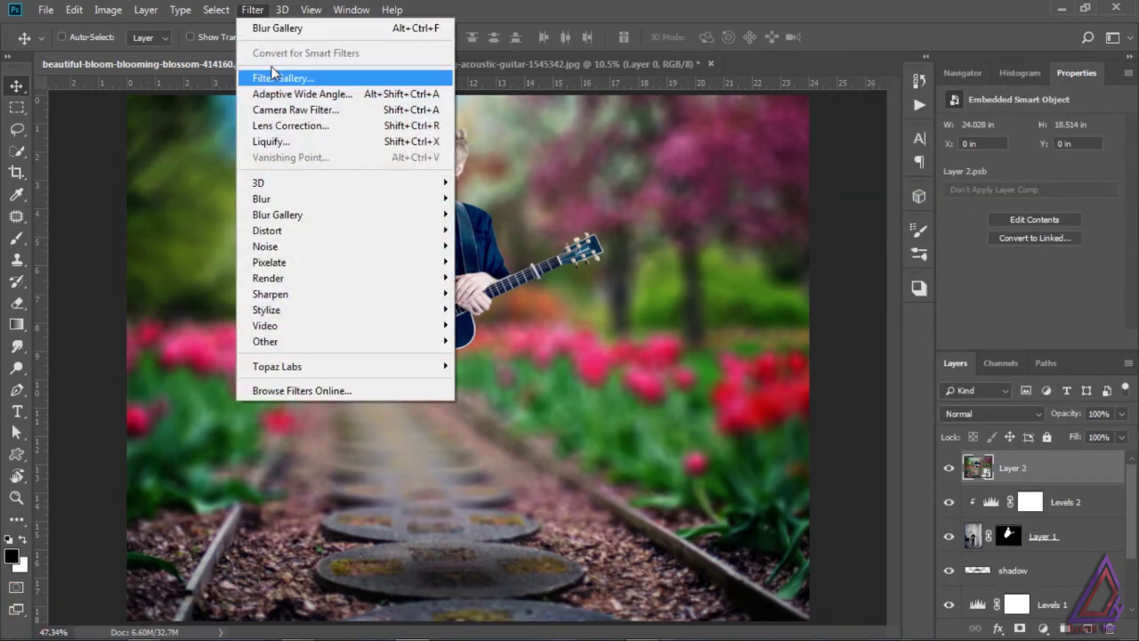
{"action": "left_click", "coordinate": [378, 109]}
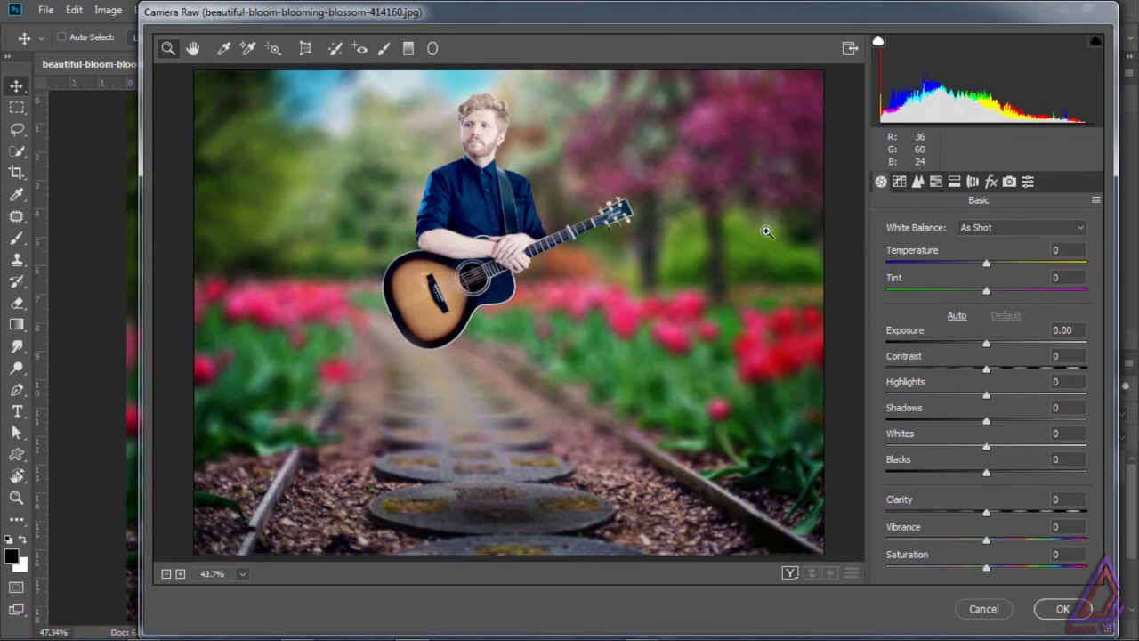
{"action": "left_click_drag", "start_coordinate": [987, 263], "coordinate": [994, 264]}
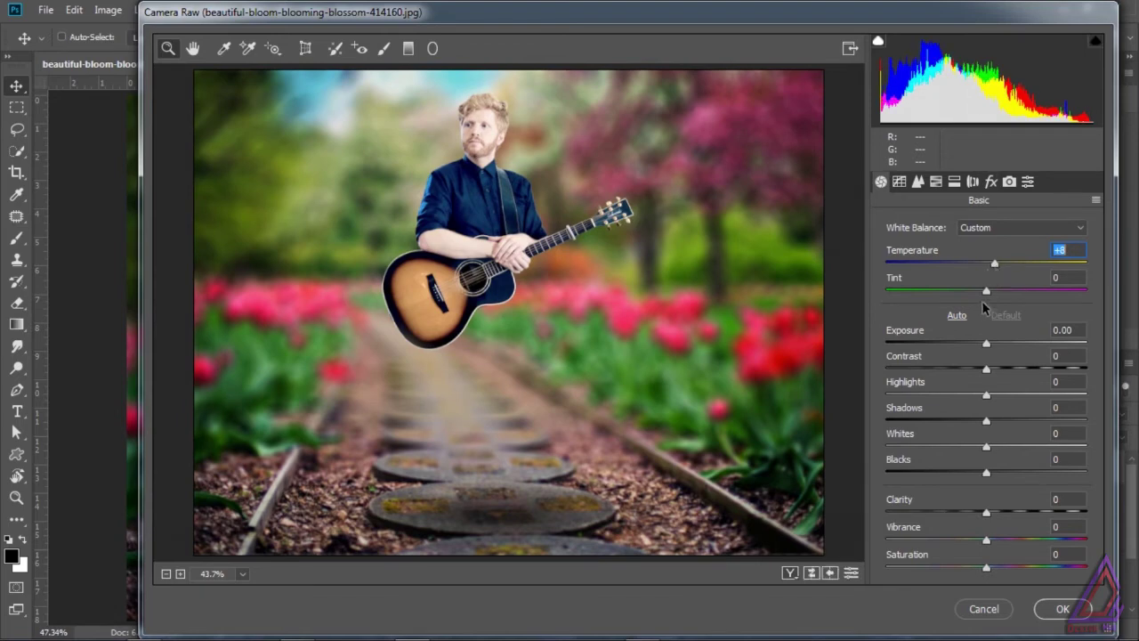
{"action": "left_click", "coordinate": [986, 292]}
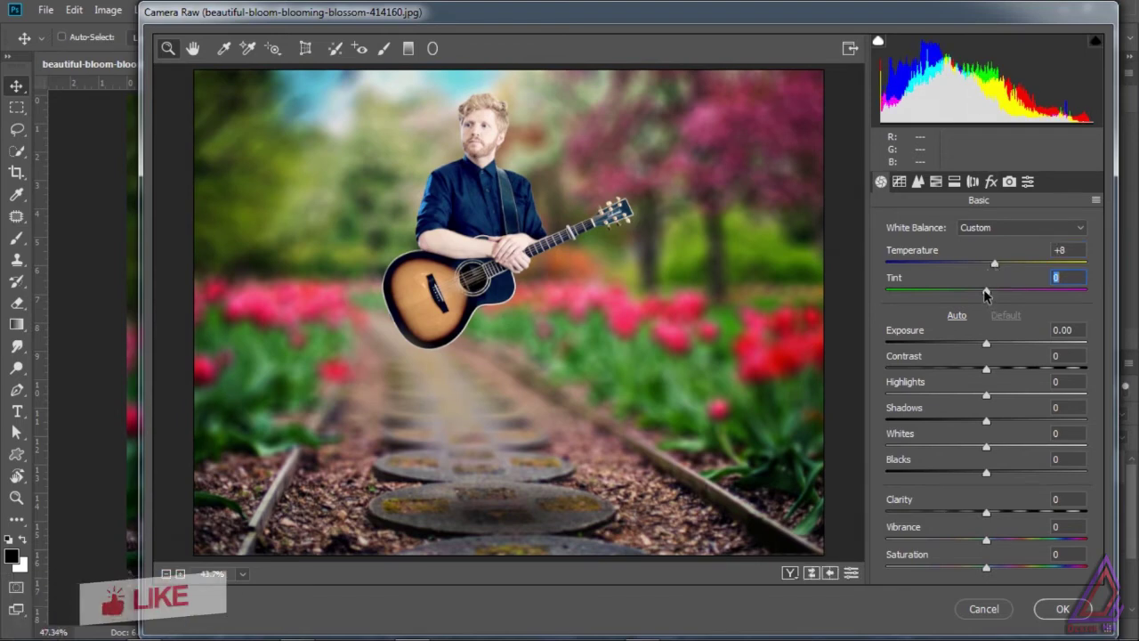
{"action": "left_click_drag", "start_coordinate": [985, 294], "coordinate": [980, 290]}
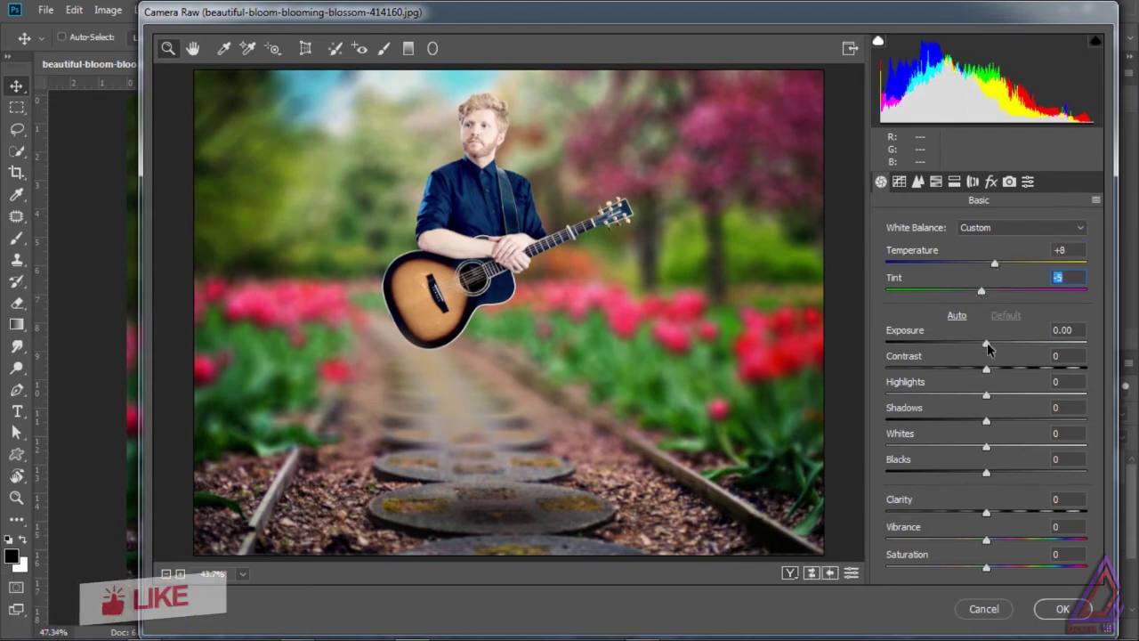
Set exposure to -0.25, highlights to -18, whites to +9 and clarity to +20, and adjust the blacks, vibrance and saturation
{"action": "left_click_drag", "start_coordinate": [987, 344], "coordinate": [980, 345]}
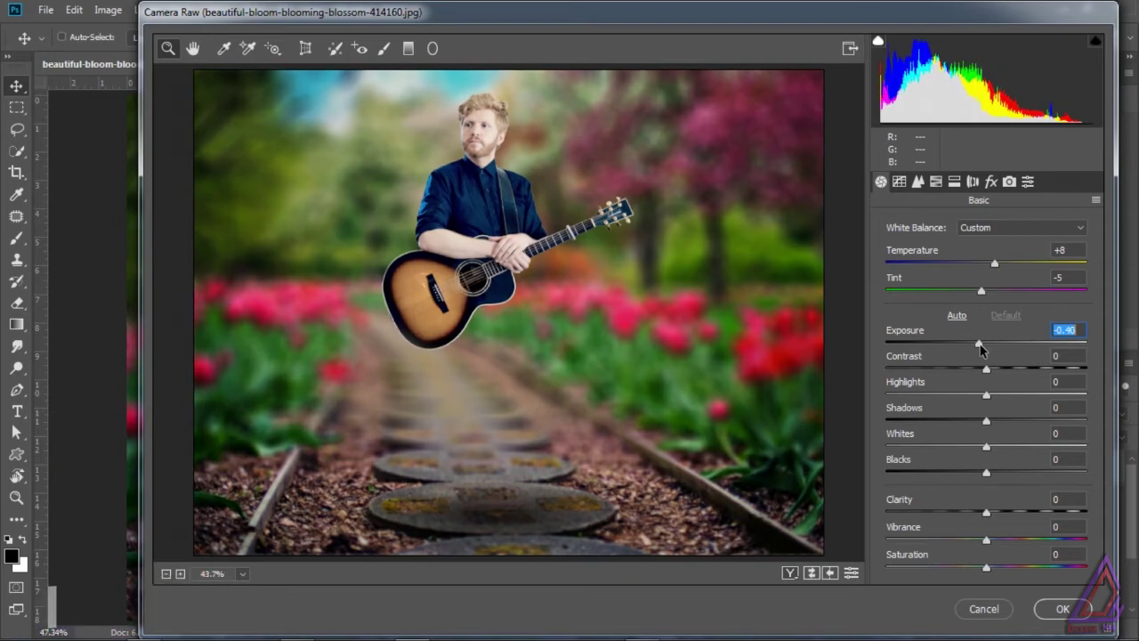
{"action": "mouse_move", "coordinate": [987, 447]}
{"action": "left_mouse_down"}
{"action": "mouse_move", "coordinate": [1006, 445]}
{"action": "mouse_move", "coordinate": [996, 445]}
{"action": "left_mouse_up"}
{"action": "left_click_drag", "start_coordinate": [986, 396], "coordinate": [965, 400]}
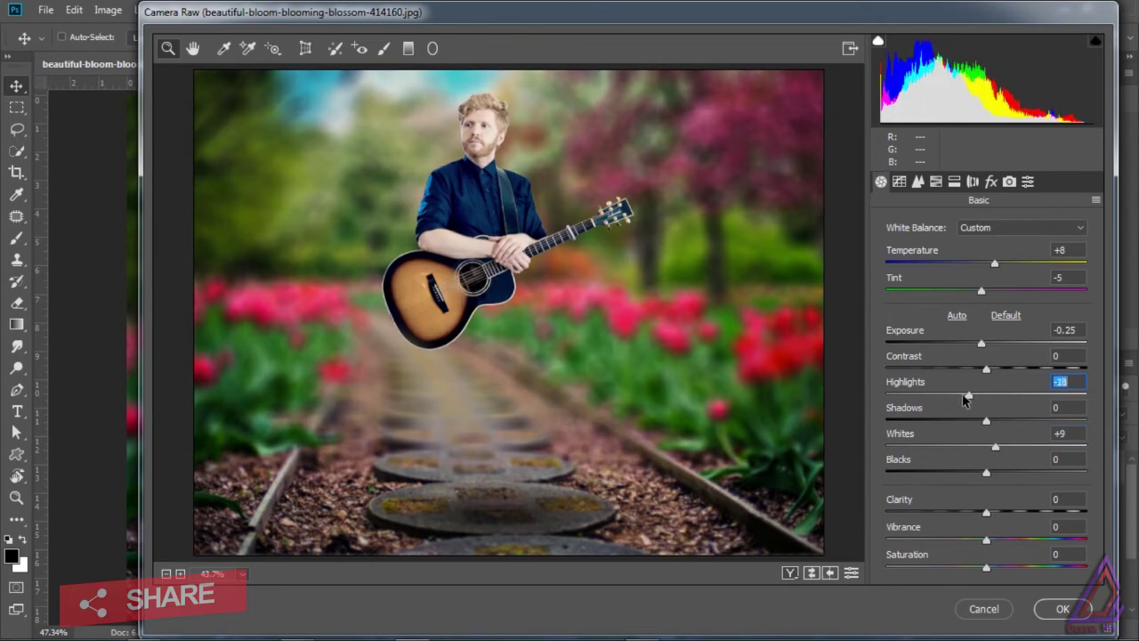
{"action": "left_click_drag", "start_coordinate": [987, 512], "coordinate": [1007, 513]}
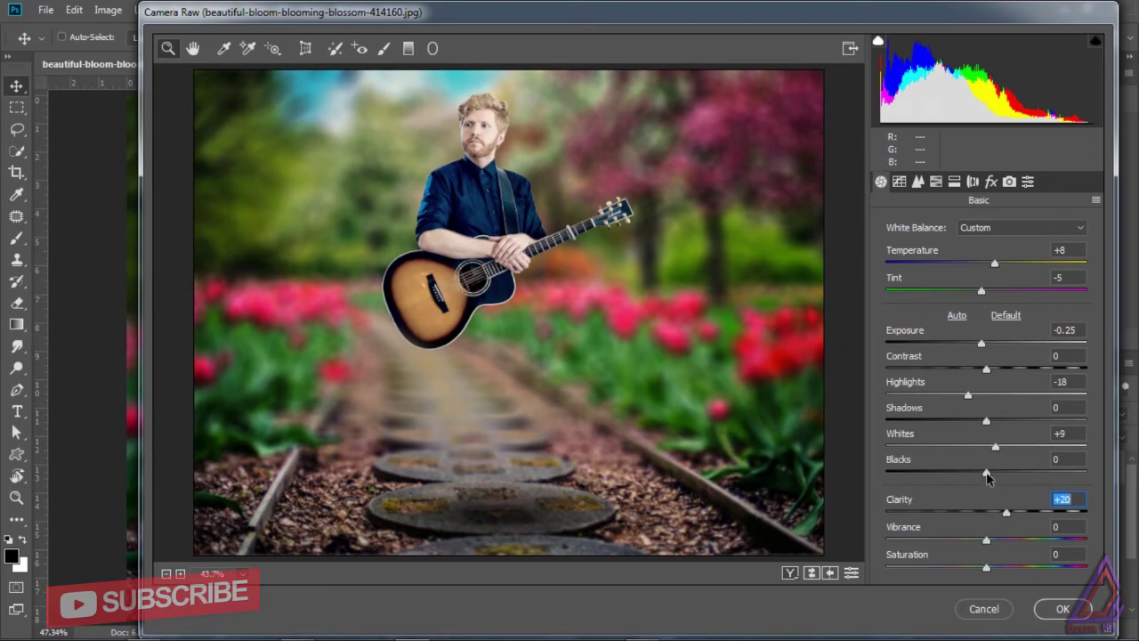
{"action": "left_click_drag", "start_coordinate": [986, 472], "coordinate": [999, 476]}
{"action": "left_click_drag", "start_coordinate": [987, 541], "coordinate": [992, 569]}
Anchor the RGB point curve at its midpoint and lower quarter, and lift the black point to output 24 for faded shadows
{"action": "left_click", "coordinate": [899, 182]}
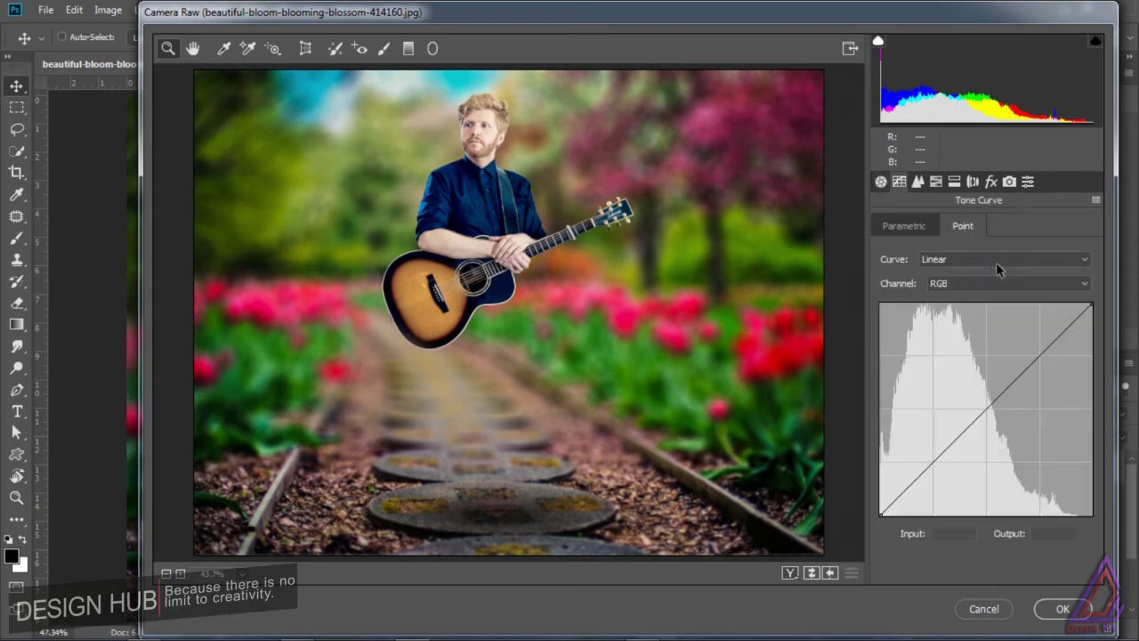
{"action": "left_click", "coordinate": [986, 413]}
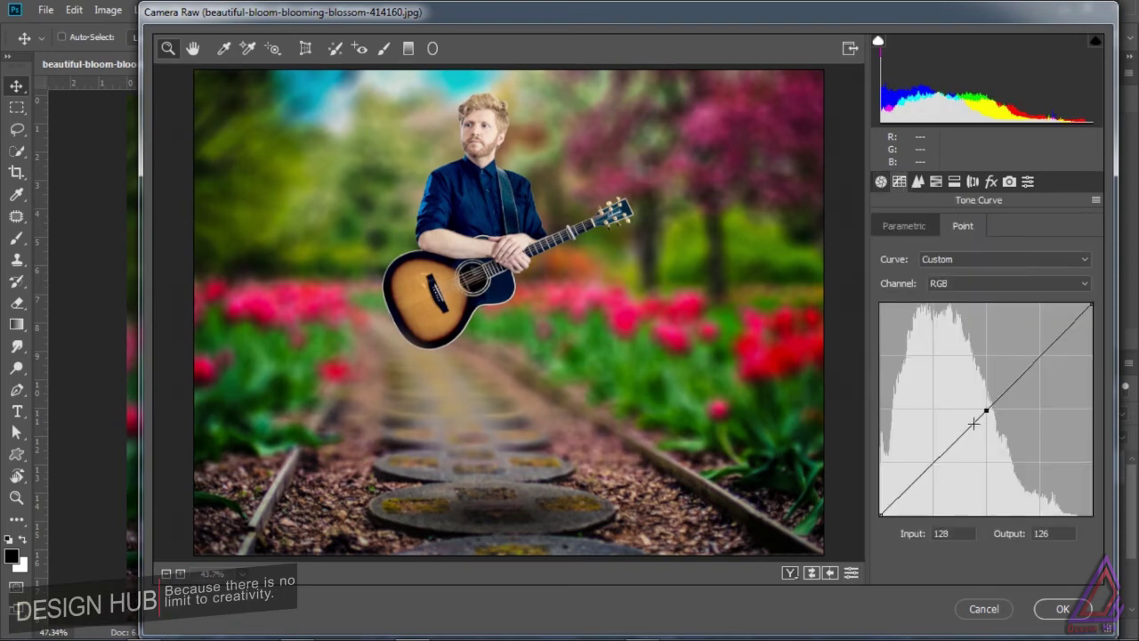
{"action": "left_click", "coordinate": [933, 461]}
{"action": "left_click_drag", "start_coordinate": [877, 508], "coordinate": [878, 494]}
Anchor the midpoint of the Blue channel's point curve and raise its upper quarter at input 192 to output 206
{"action": "left_click", "coordinate": [1000, 282]}
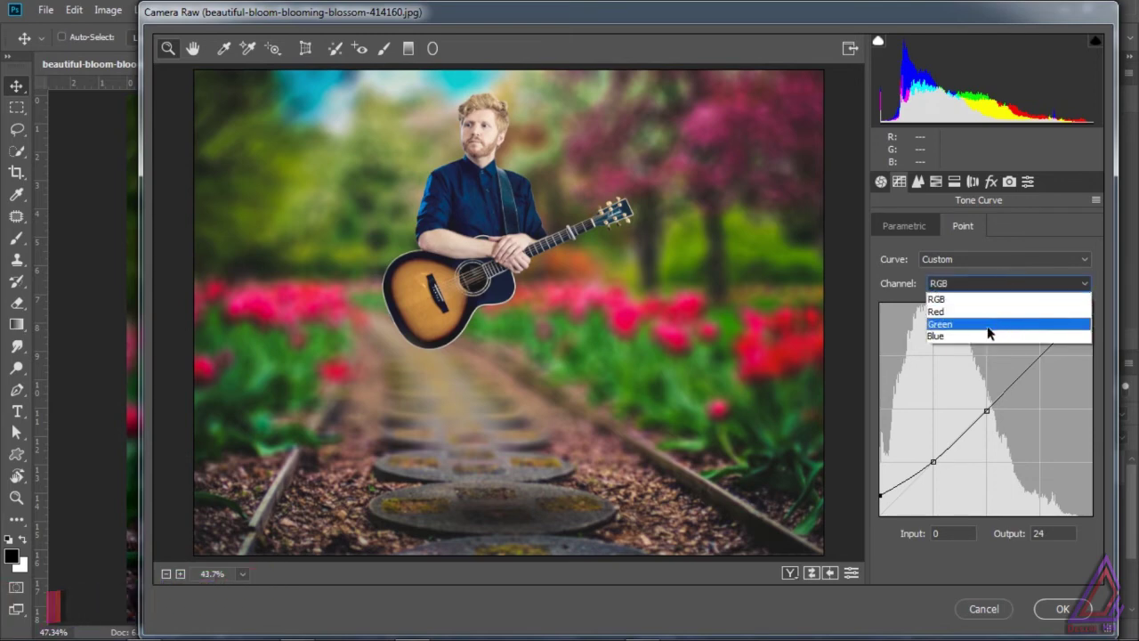
{"action": "left_click", "coordinate": [984, 338]}
{"action": "left_click", "coordinate": [986, 409]}
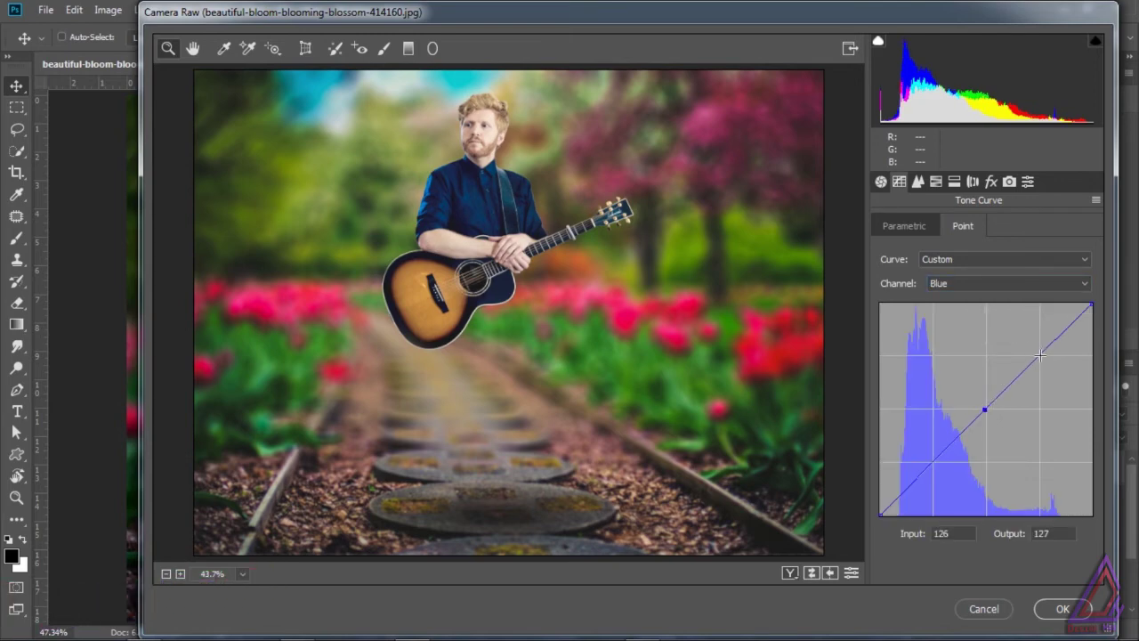
{"action": "left_click_drag", "start_coordinate": [1041, 355], "coordinate": [1041, 344]}
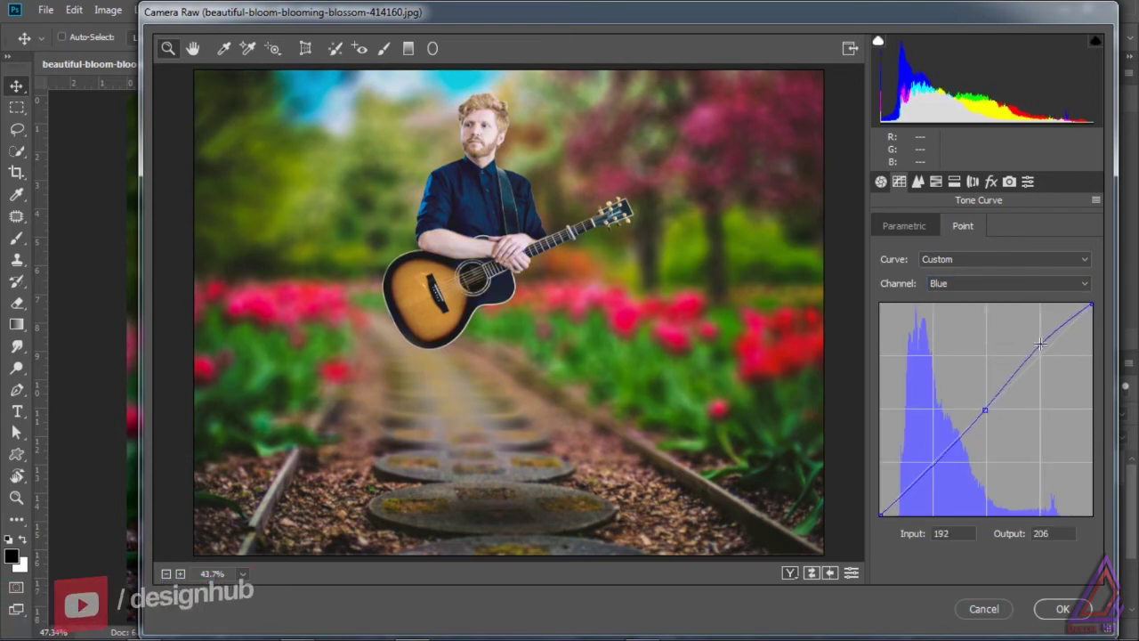
Set the hue of the yellows to -53 and greens to -72, and their saturation to +12 and +11 respectively
{"action": "left_click", "coordinate": [954, 181]}
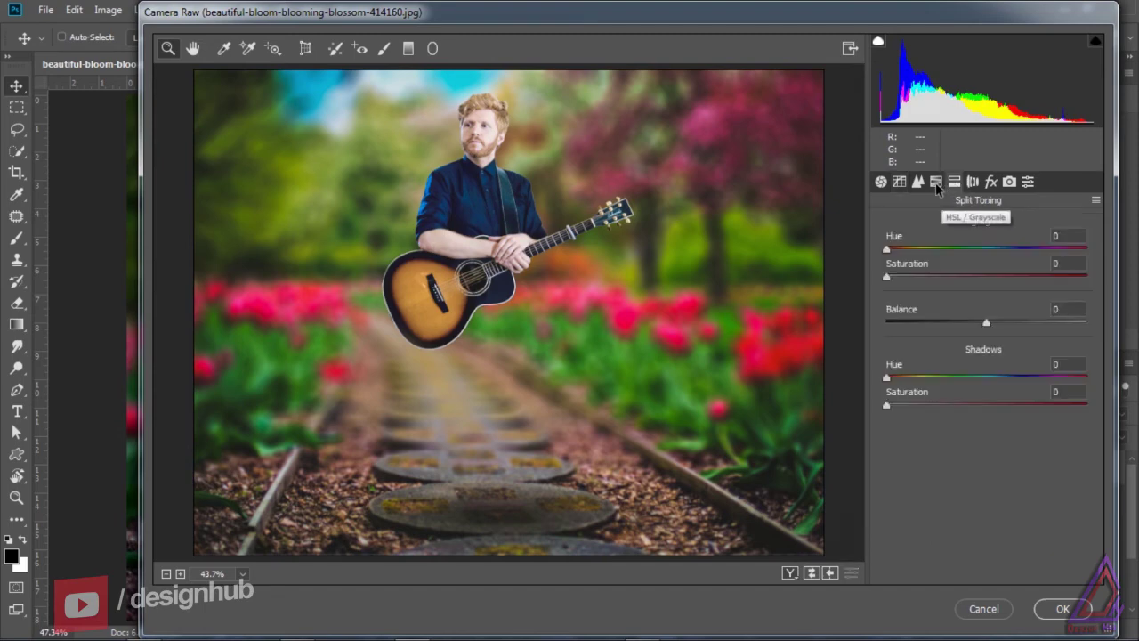
{"action": "left_click", "coordinate": [936, 181]}
{"action": "left_click", "coordinate": [893, 252]}
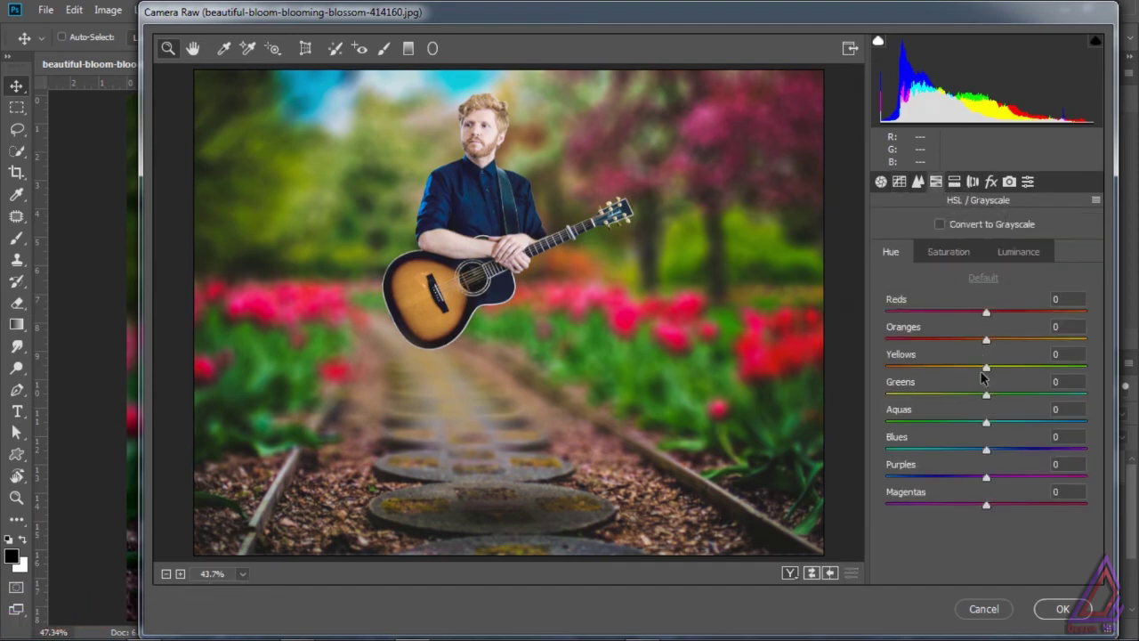
{"action": "left_click_drag", "start_coordinate": [986, 397], "coordinate": [923, 400]}
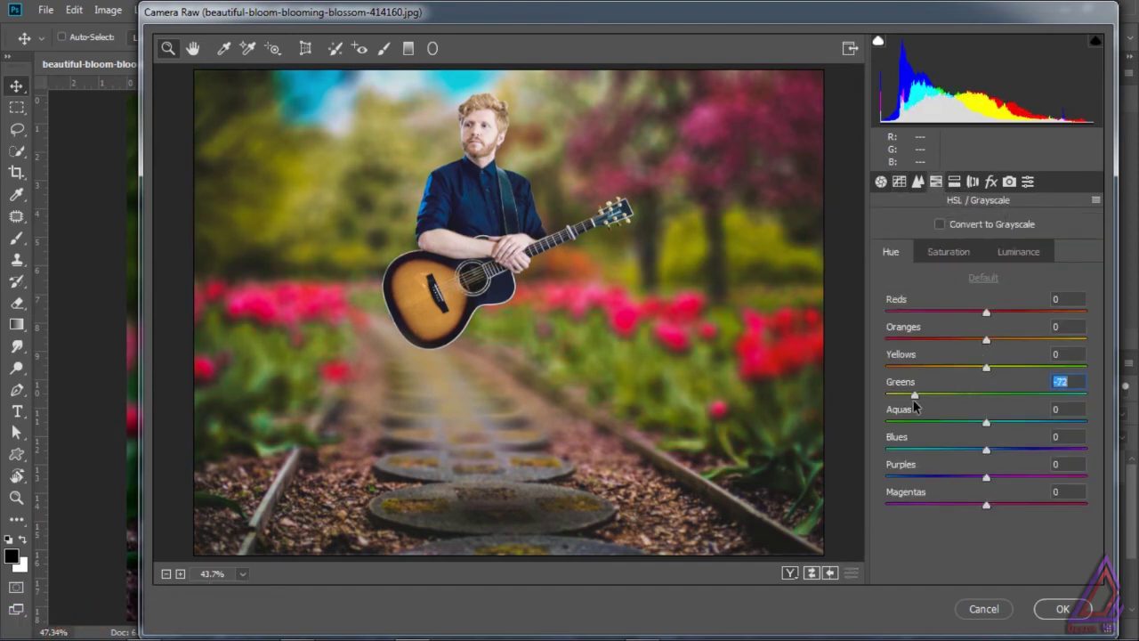
{"action": "left_click_drag", "start_coordinate": [987, 367], "coordinate": [922, 372]}
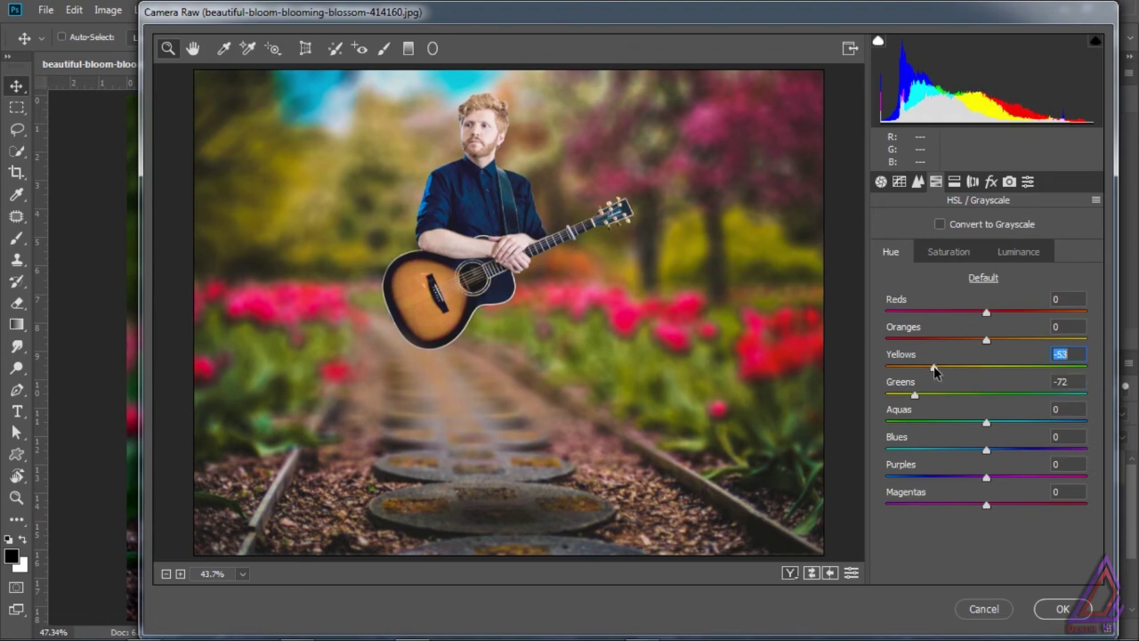
{"action": "left_click", "coordinate": [958, 254]}
{"action": "left_click_drag", "start_coordinate": [987, 367], "coordinate": [997, 396]}
Set the hue of the blues to -58 and purples to -24, and keep the reds hue at 0
{"action": "left_click", "coordinate": [895, 257]}
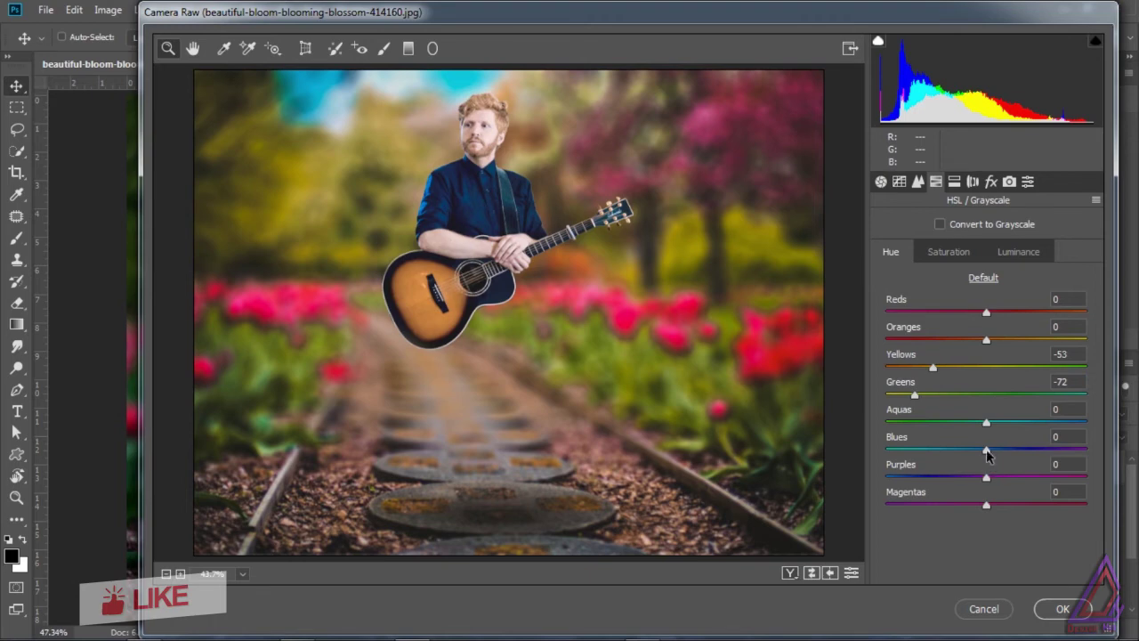
{"action": "left_click_drag", "start_coordinate": [986, 449], "coordinate": [928, 454]}
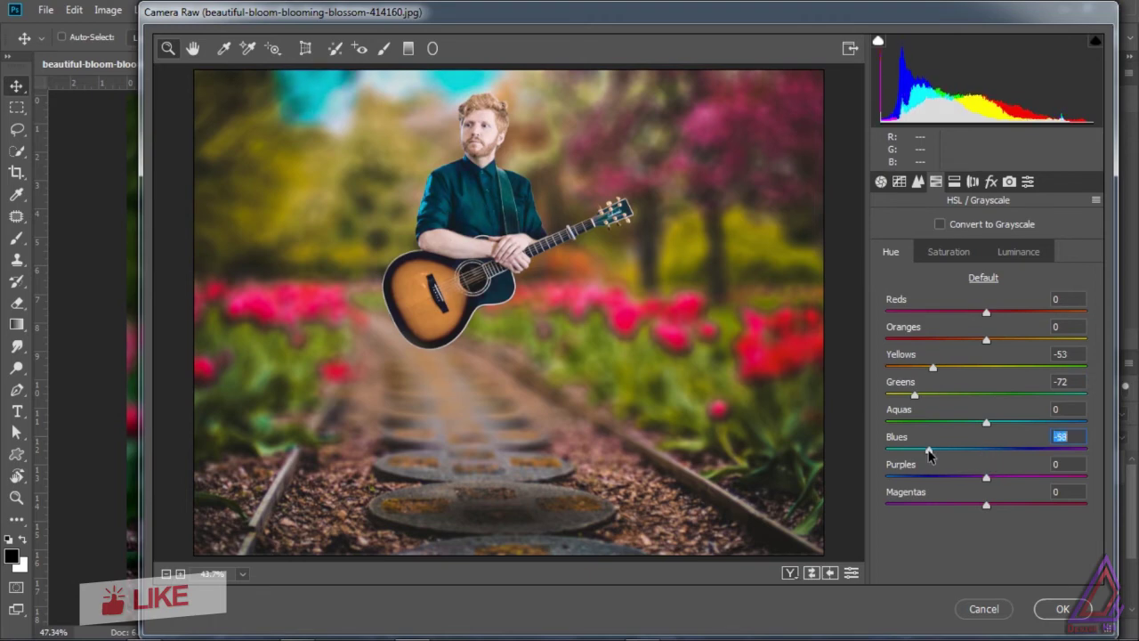
{"action": "left_click_drag", "start_coordinate": [987, 477], "coordinate": [962, 478]}
{"action": "mouse_move", "coordinate": [991, 313]}
{"action": "left_mouse_down"}
{"action": "mouse_move", "coordinate": [932, 312]}
{"action": "mouse_move", "coordinate": [1038, 317]}
{"action": "mouse_move", "coordinate": [952, 317]}
{"action": "mouse_move", "coordinate": [989, 316]}
{"action": "left_mouse_up"}
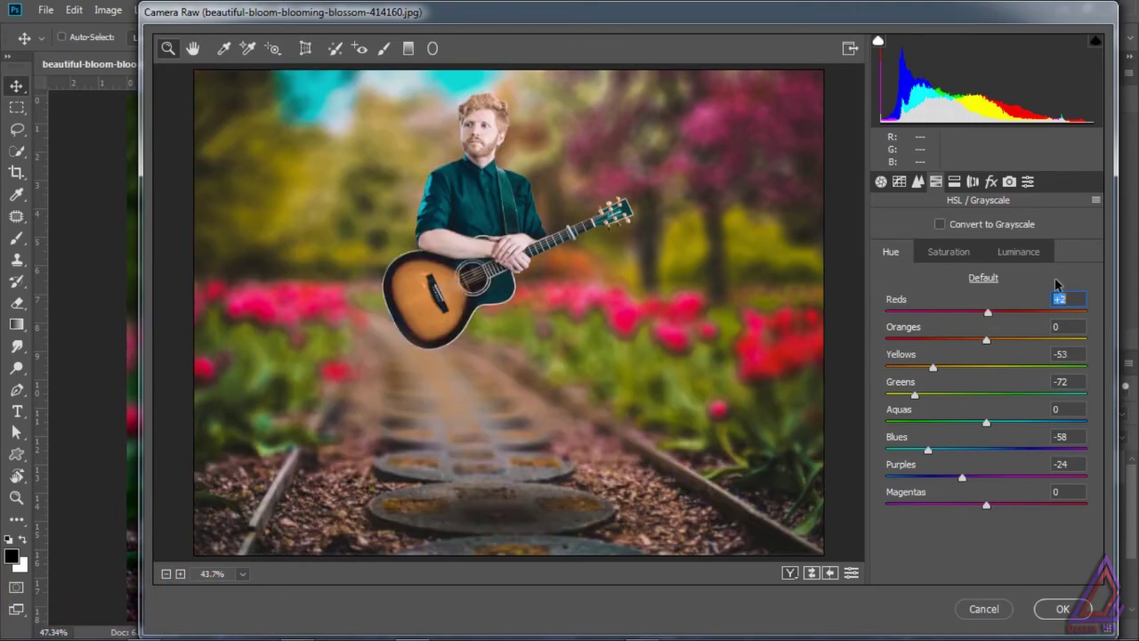
{"action": "type", "text": "0"}
Raise the saturation of the aquas to about +36, and set the luminance of the aquas to +33 and blues to +28
{"action": "left_click", "coordinate": [946, 253]}
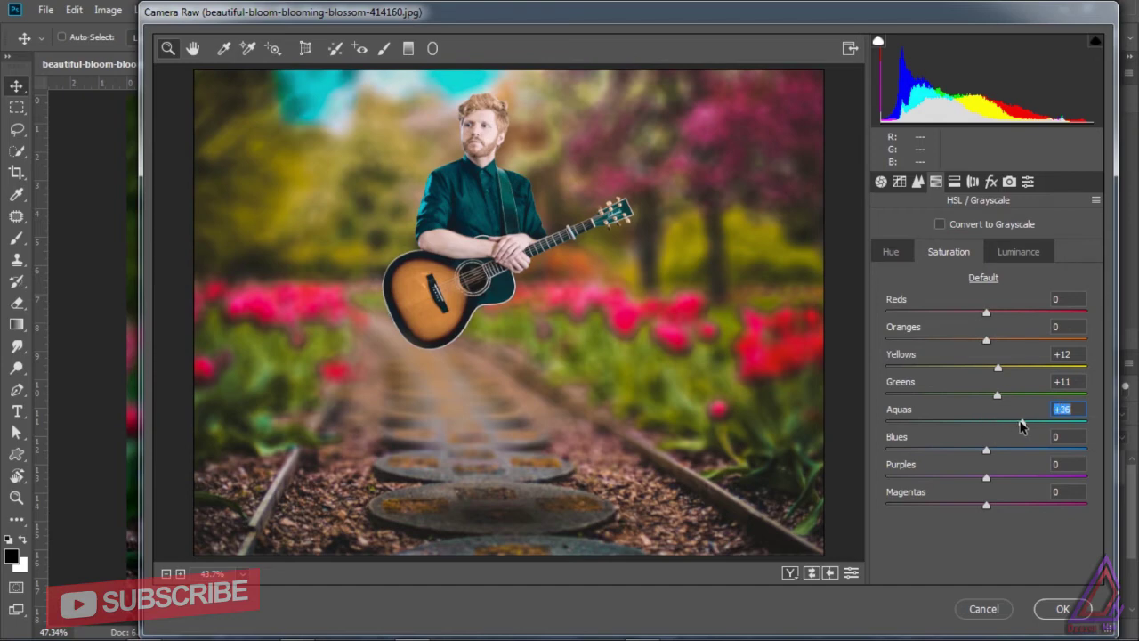
{"action": "left_click", "coordinate": [1017, 253]}
{"action": "left_click_drag", "start_coordinate": [987, 423], "coordinate": [1012, 452]}
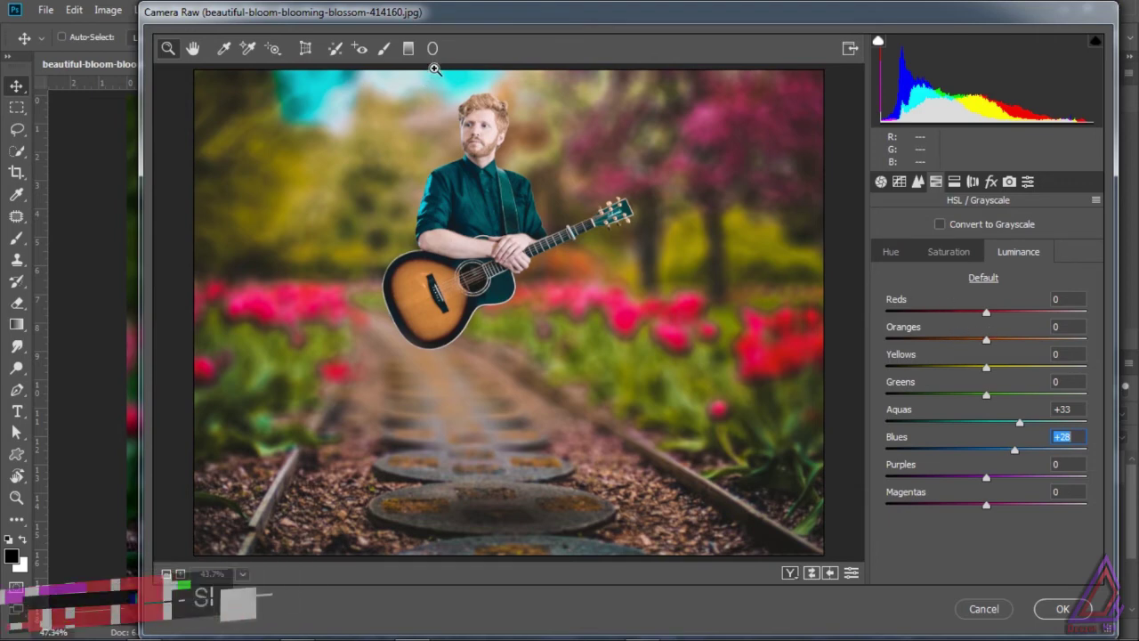
Place a horizontal graduated filter from the image's right edge to the man's arm and reset its local correction settings
{"action": "left_click", "coordinate": [410, 47]}
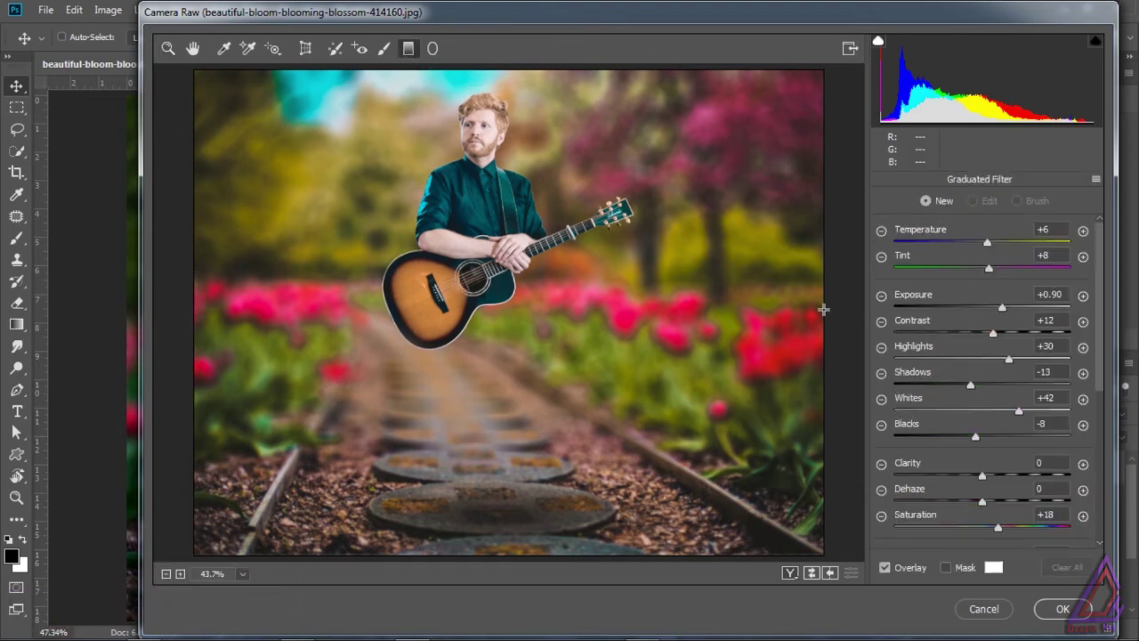
{"action": "left_click_drag", "start_coordinate": [823, 308], "coordinate": [527, 309]}
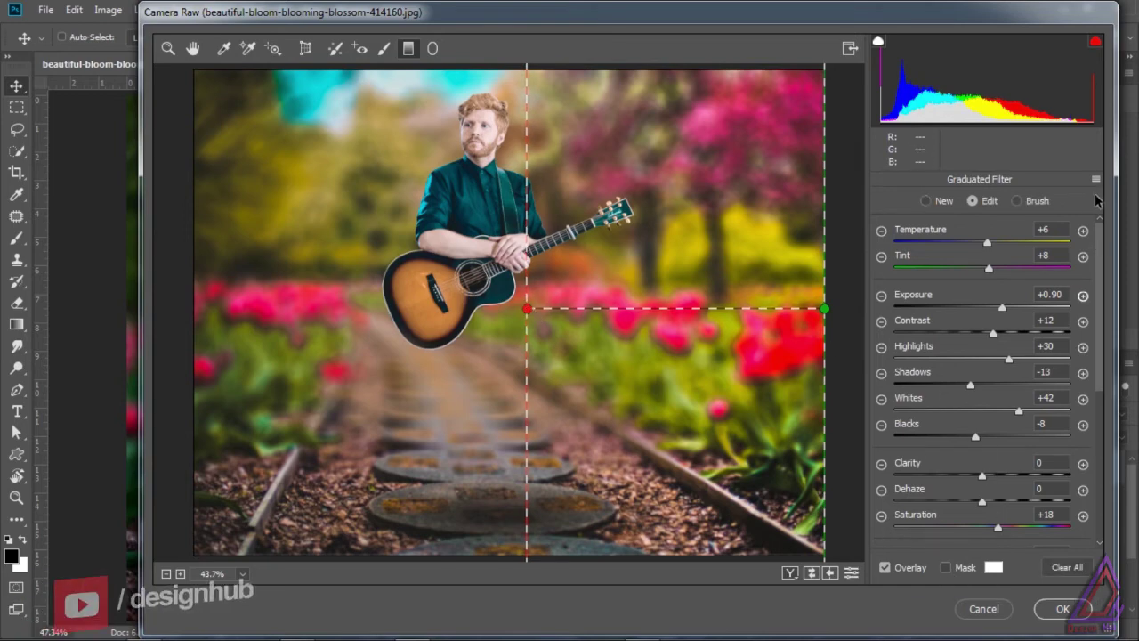
{"action": "left_click", "coordinate": [1095, 181]}
{"action": "left_click", "coordinate": [1034, 240]}
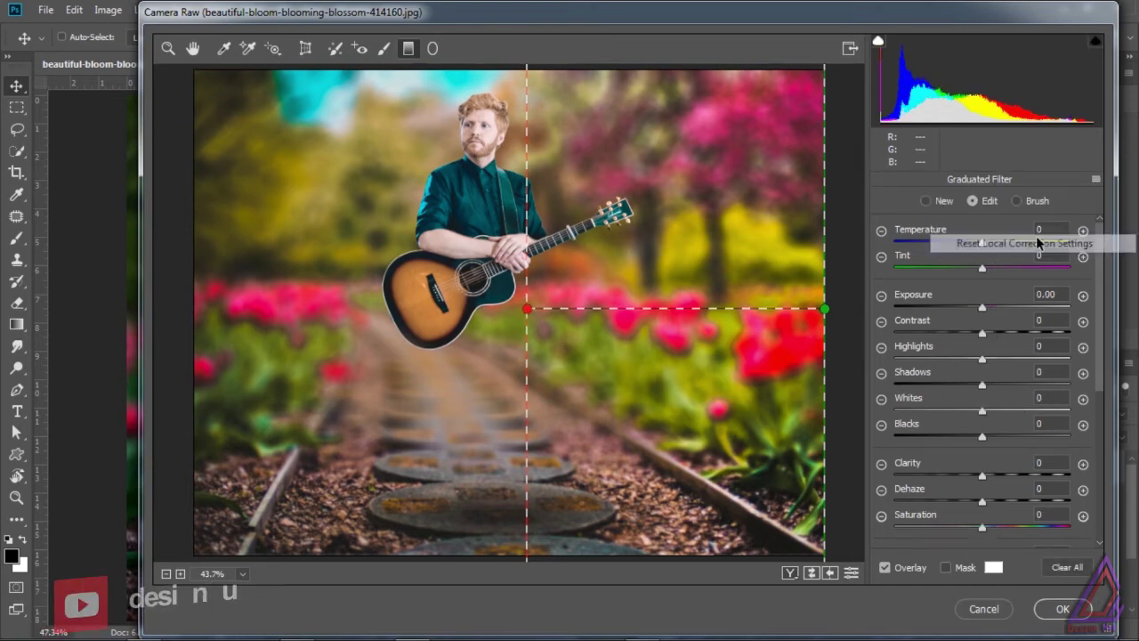
Set the graduated filter's exposure to +1.45, temperature to +26, tint to -13, whites to +28, blacks to -10, clarity to +16 and dehaze to +21
{"action": "left_click_drag", "start_coordinate": [983, 308], "coordinate": [1014, 311]}
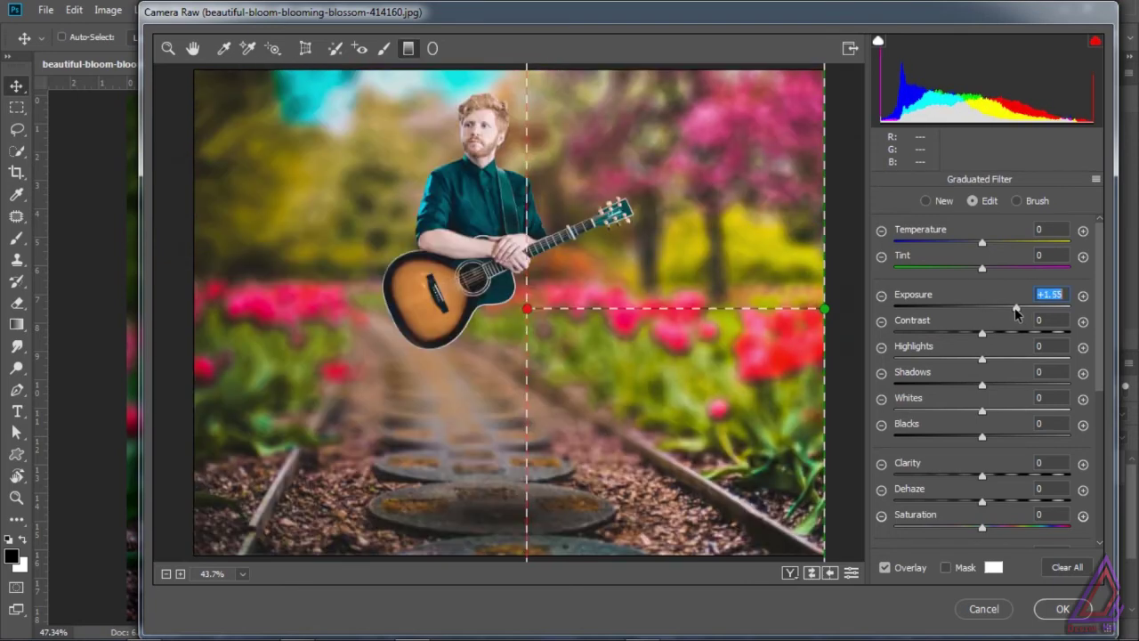
{"action": "left_click_drag", "start_coordinate": [983, 243], "coordinate": [971, 268]}
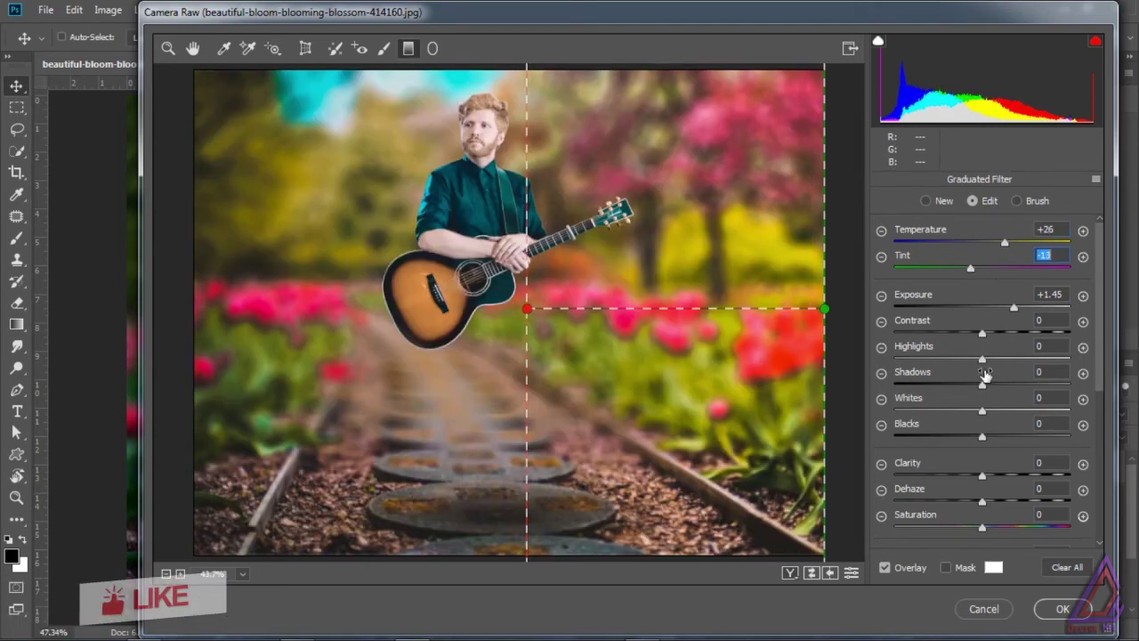
{"action": "left_click_drag", "start_coordinate": [987, 411], "coordinate": [1002, 504]}
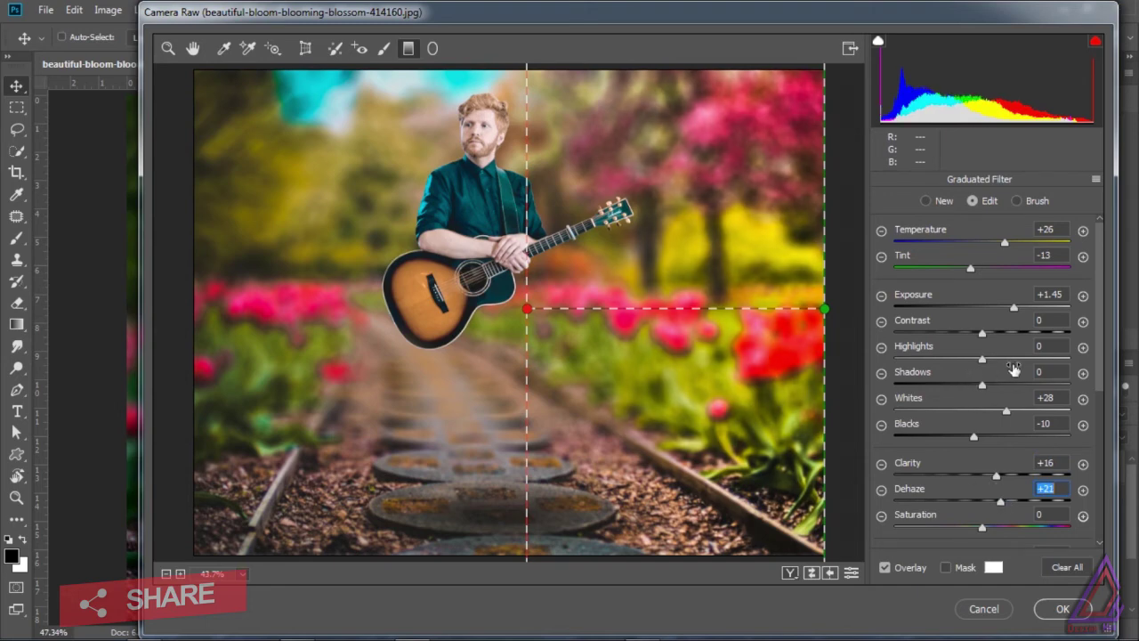
Set the graduated filter's defringe to -12 and warm its temperature to +66
{"action": "scroll", "coordinate": [1010, 485], "scroll_direction": "down", "scroll_amount": 5}
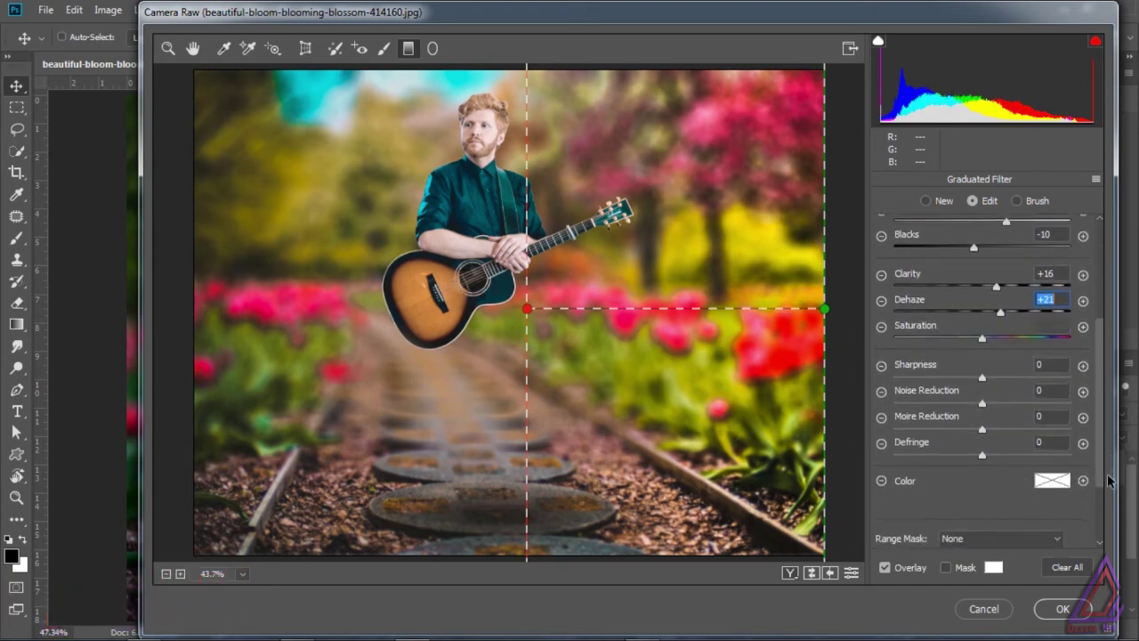
{"action": "left_click_drag", "start_coordinate": [1108, 476], "coordinate": [1110, 489]}
{"action": "left_click", "coordinate": [983, 435]}
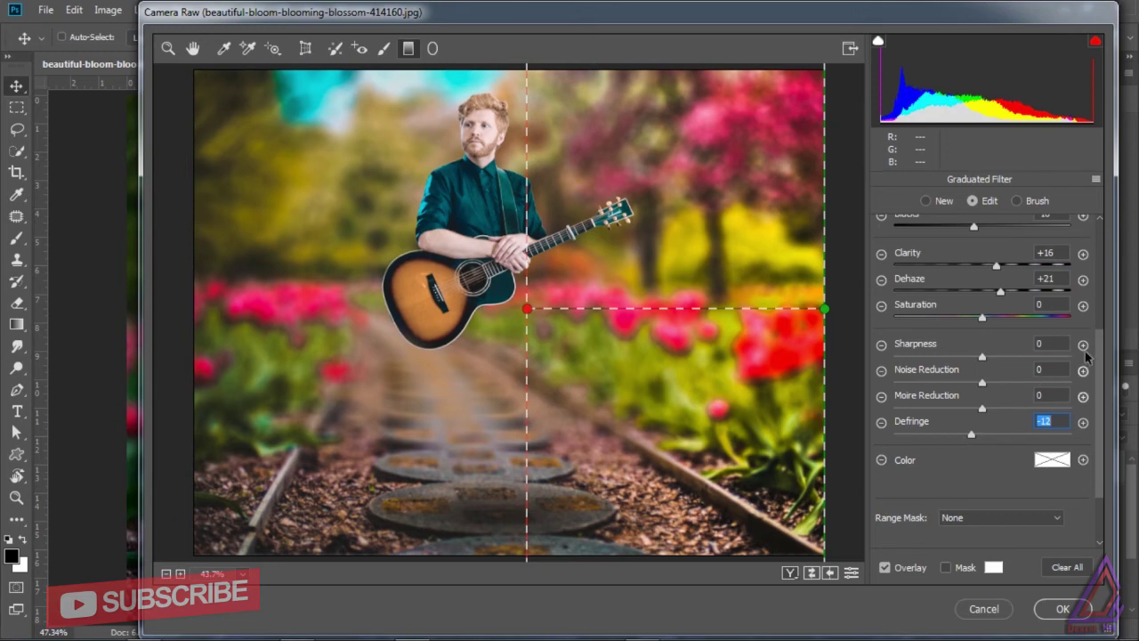
{"action": "left_click_drag", "start_coordinate": [1100, 407], "coordinate": [1100, 297]}
{"action": "left_click_drag", "start_coordinate": [1005, 244], "coordinate": [1041, 247]}
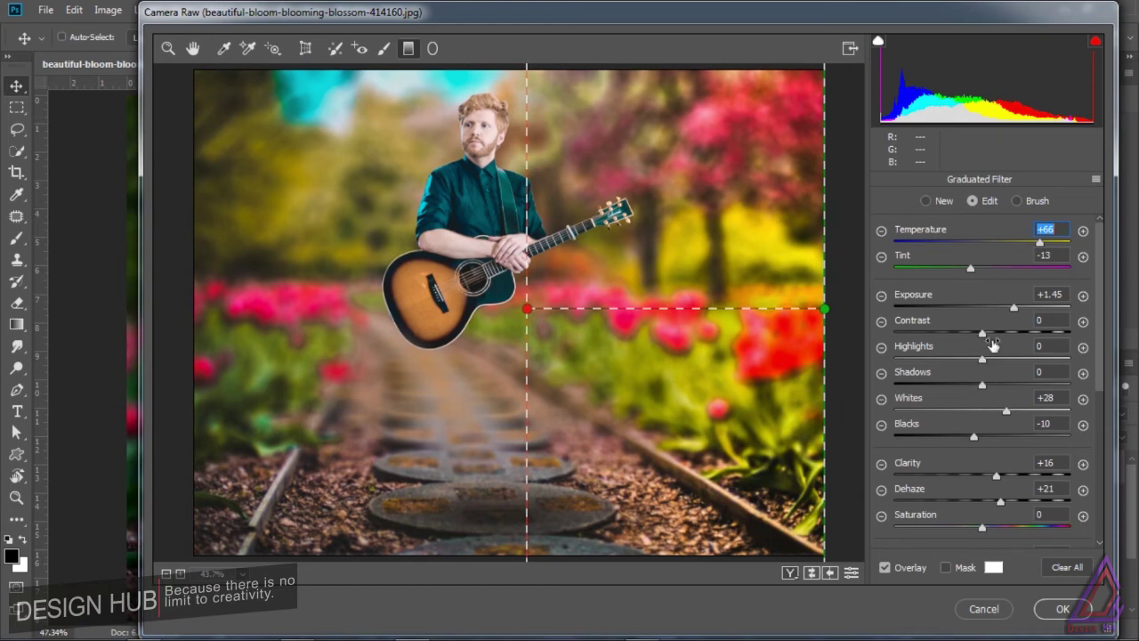
Set the right graduated filter's tint to -6, exposure to +1.05 and whites to +75, and extend its inner end to the guitar body
{"action": "left_click_drag", "start_coordinate": [971, 269], "coordinate": [978, 268]}
{"action": "left_click_drag", "start_coordinate": [1014, 305], "coordinate": [1006, 306]}
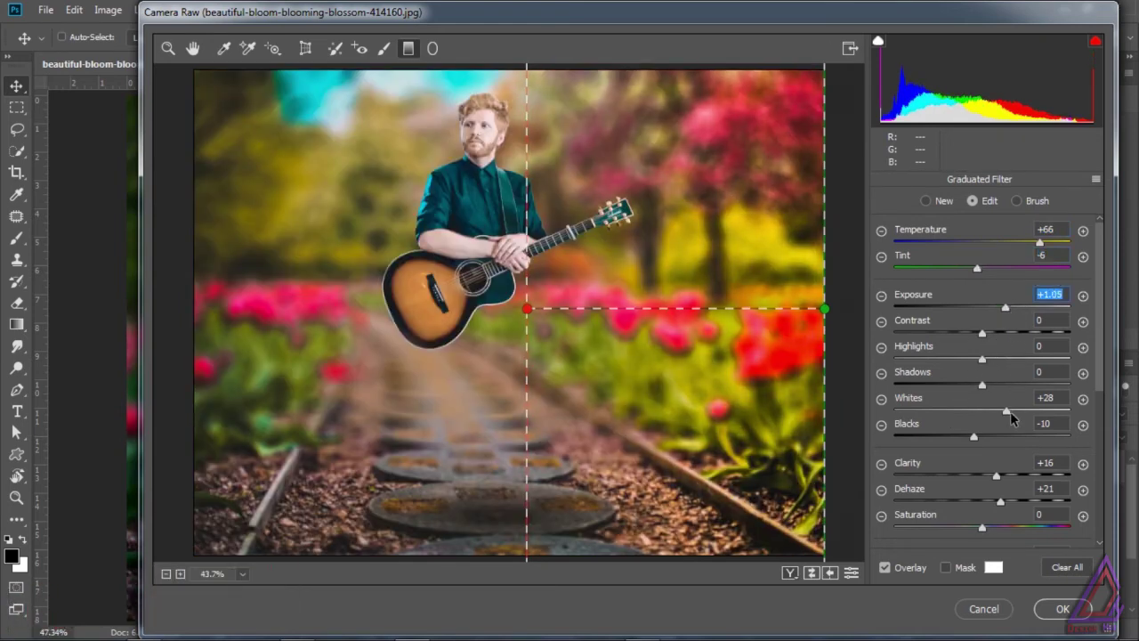
{"action": "left_click_drag", "start_coordinate": [1042, 413], "coordinate": [1059, 410]}
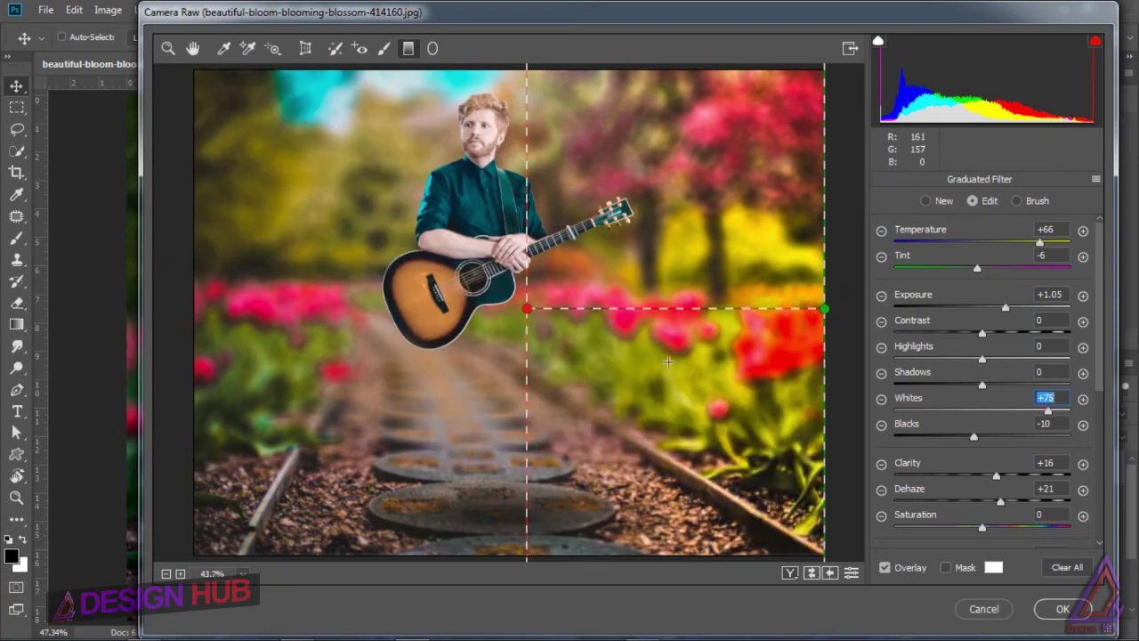
{"action": "left_click_drag", "start_coordinate": [526, 313], "coordinate": [477, 308]}
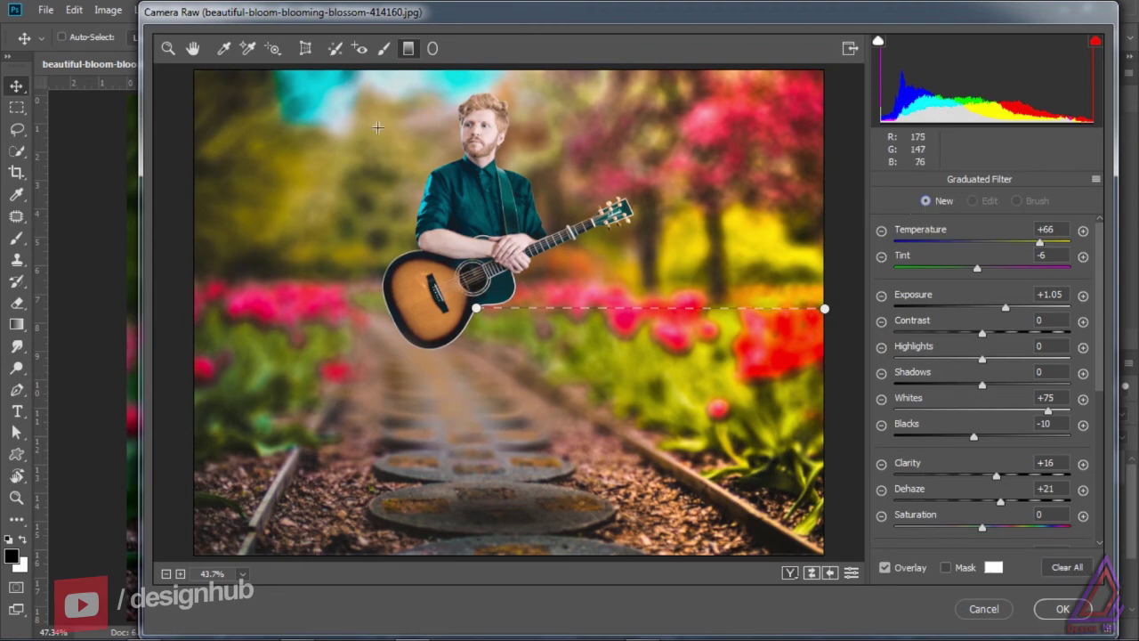
Add a second graduated filter from the image's left edge to the guitar body and reset its local correction settings
{"action": "left_click_drag", "start_coordinate": [195, 296], "coordinate": [447, 297]}
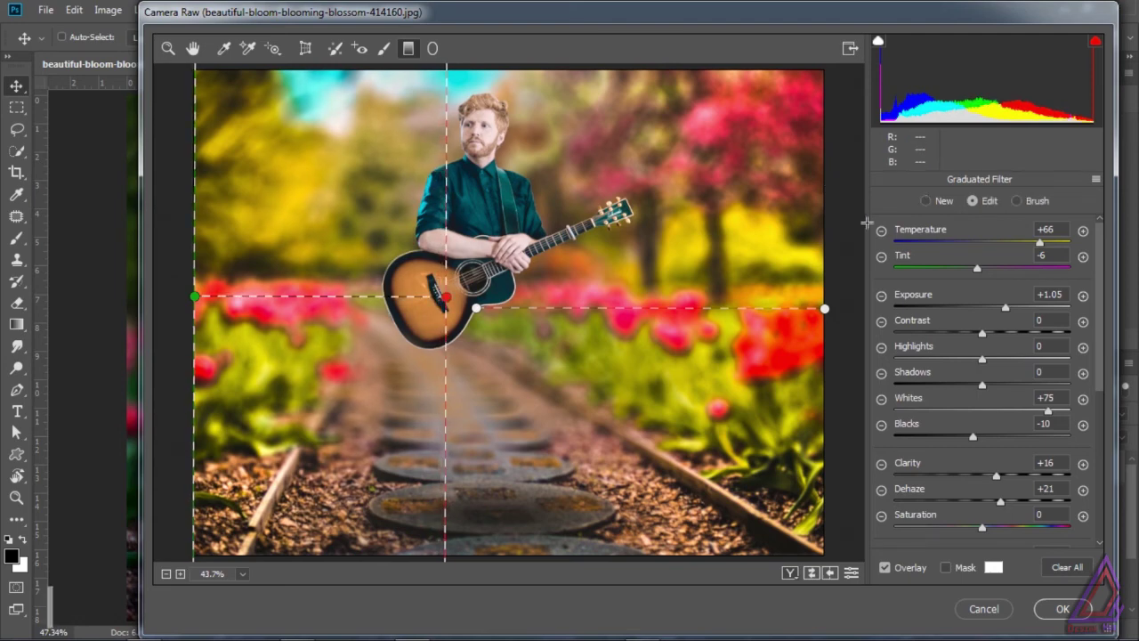
{"action": "left_click", "coordinate": [1095, 180]}
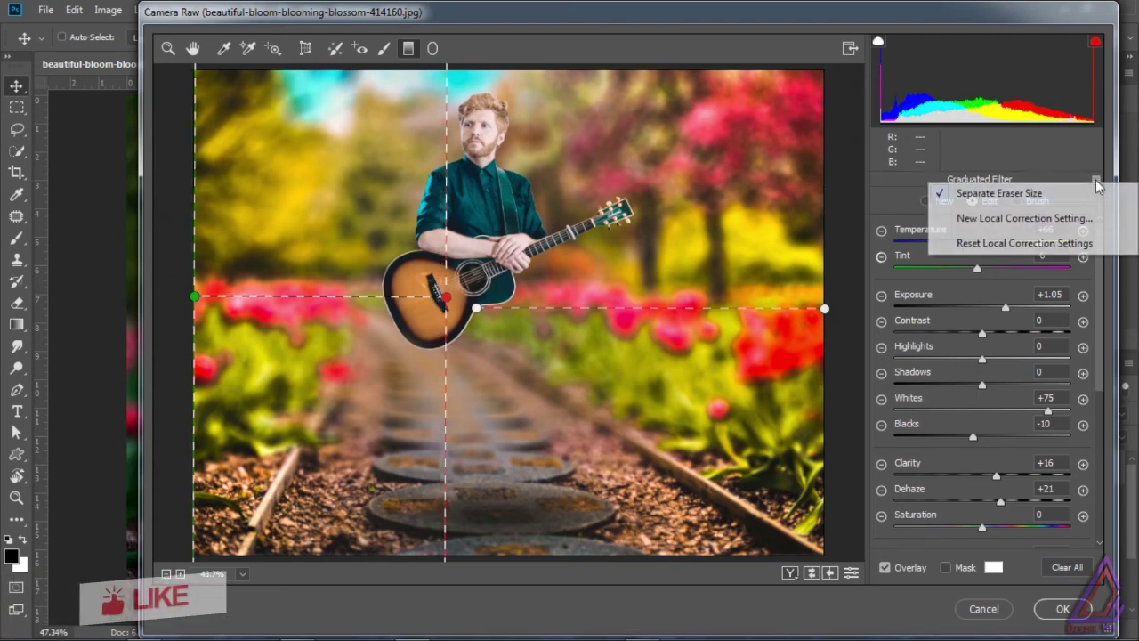
{"action": "left_click", "coordinate": [1018, 246]}
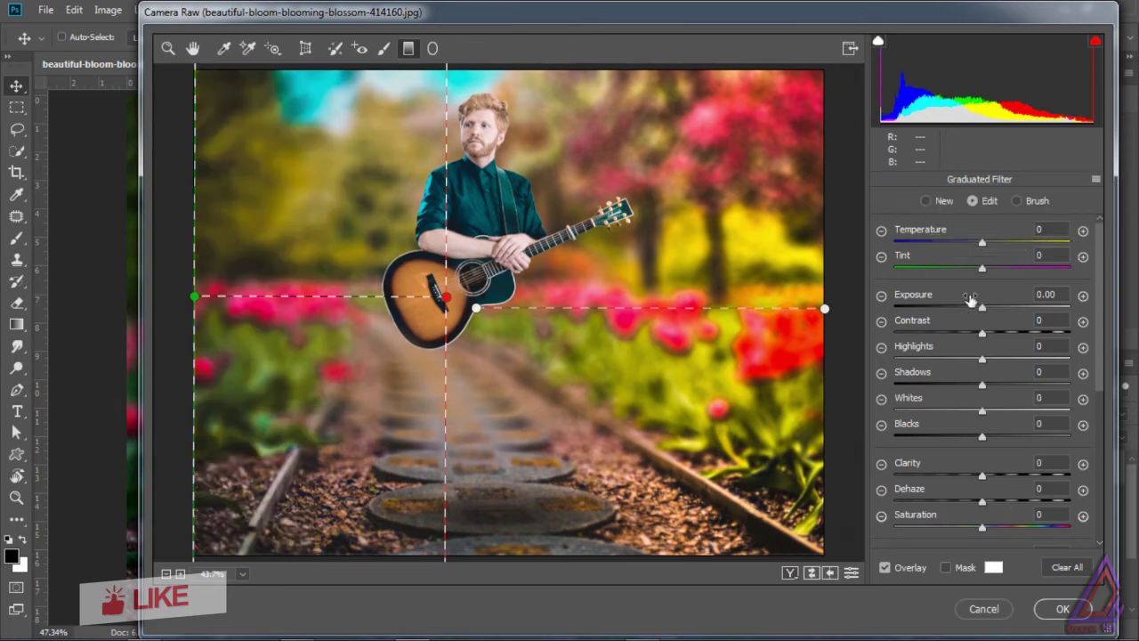
Set the left graduated filter's temperature to +1, tint +5, exposure -0.75, contrast +22, highlights -23, shadows -9, whites -24 and blacks -6
{"action": "mouse_move", "coordinate": [984, 240]}
{"action": "left_mouse_down"}
{"action": "mouse_move", "coordinate": [974, 241]}
{"action": "mouse_move", "coordinate": [990, 270]}
{"action": "mouse_move", "coordinate": [983, 243]}
{"action": "left_mouse_up"}
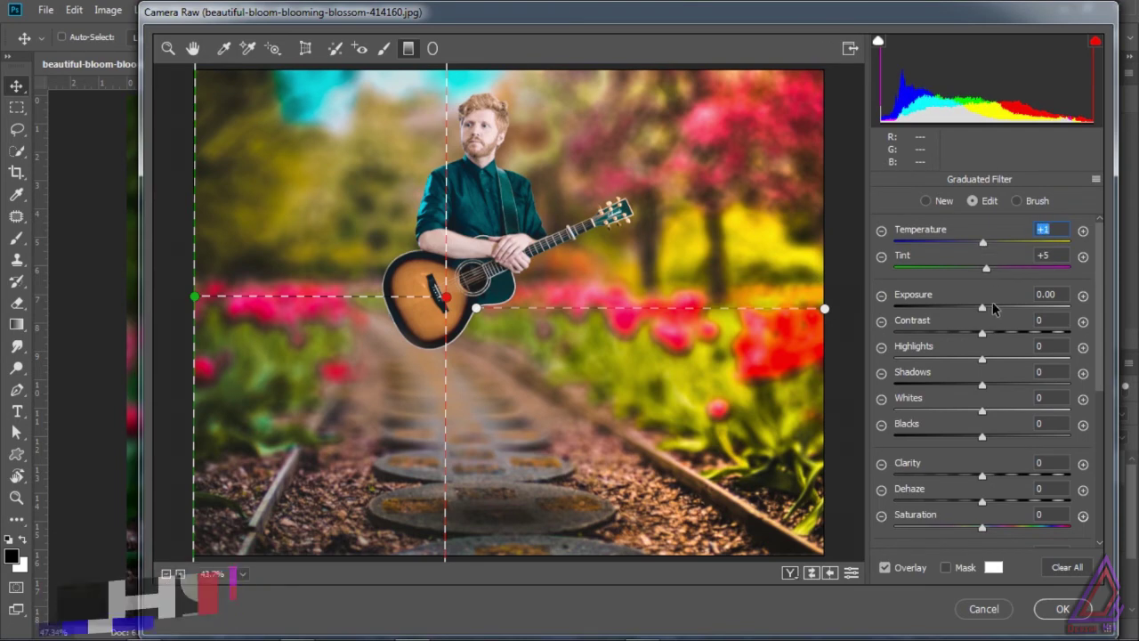
{"action": "left_click_drag", "start_coordinate": [982, 308], "coordinate": [976, 389]}
{"action": "left_click_drag", "start_coordinate": [983, 436], "coordinate": [977, 437]}
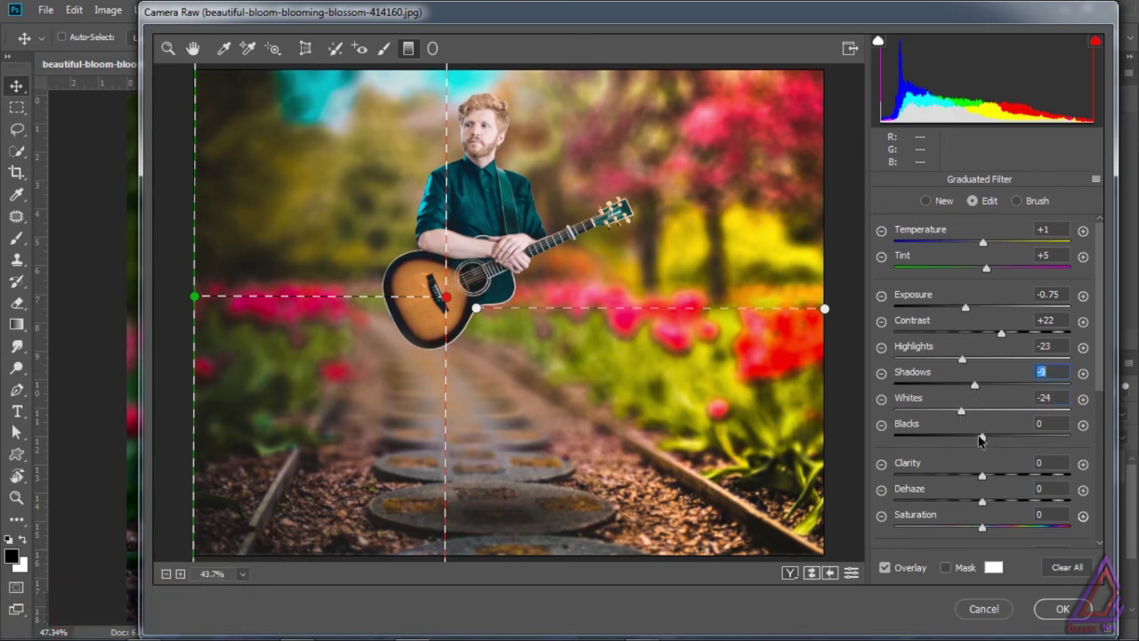
Set the left graduated filter's clarity to +50, dehaze to +13, saturation to +29 and sharpness to +12, and finish filter editing
{"action": "left_click_drag", "start_coordinate": [986, 479], "coordinate": [1007, 527]}
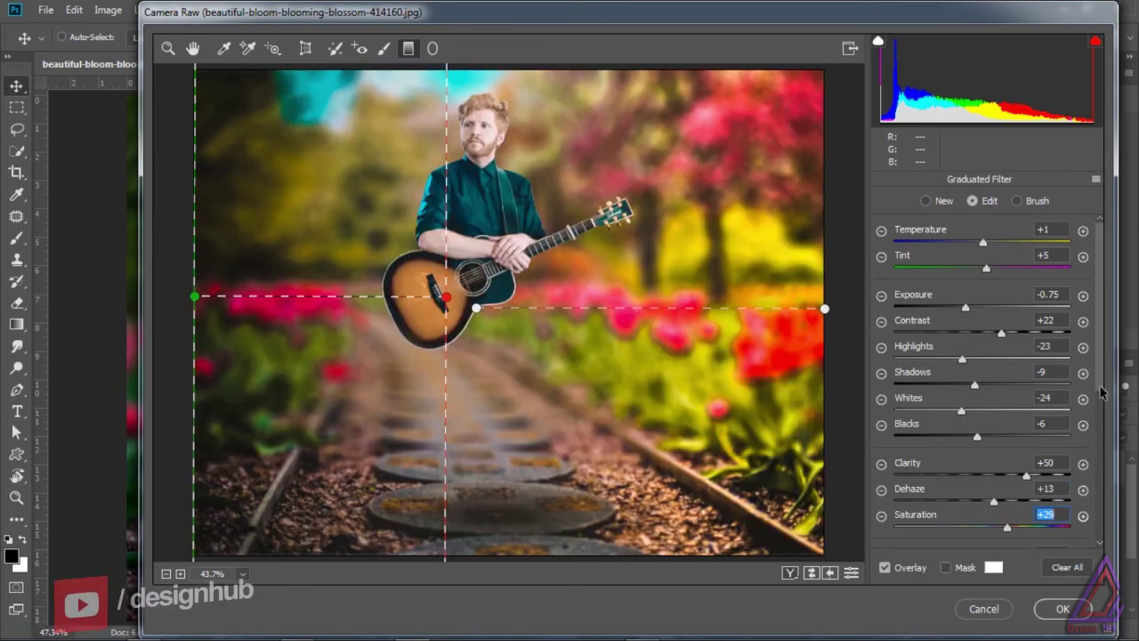
{"action": "left_click_drag", "start_coordinate": [1100, 387], "coordinate": [1100, 474]}
{"action": "left_click_drag", "start_coordinate": [983, 401], "coordinate": [994, 401]}
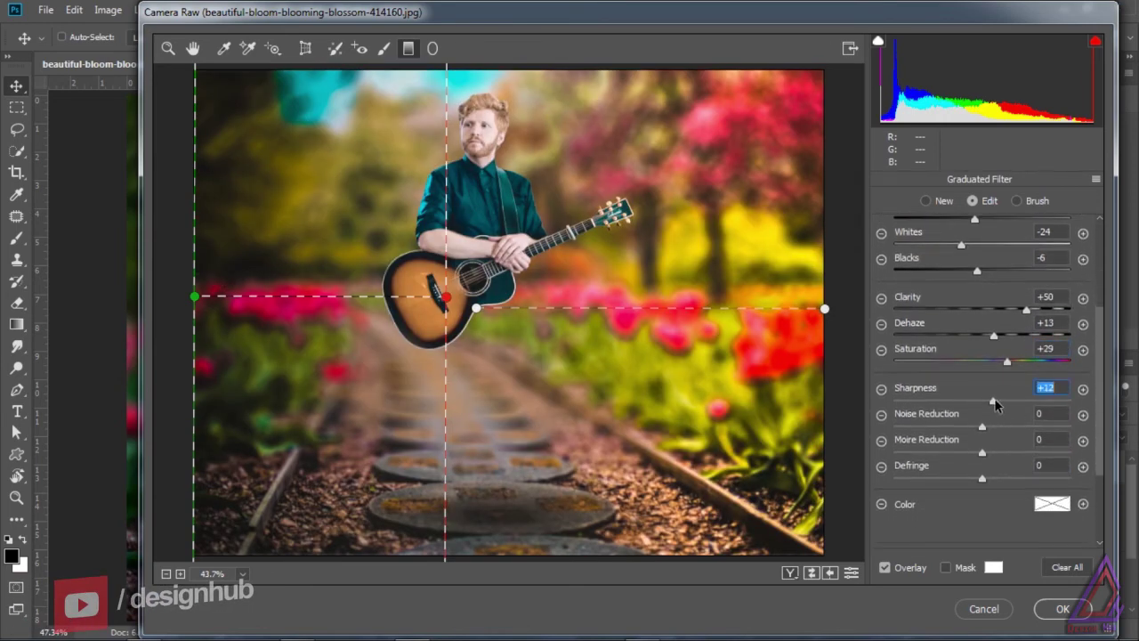
{"action": "left_click", "coordinate": [167, 48]}
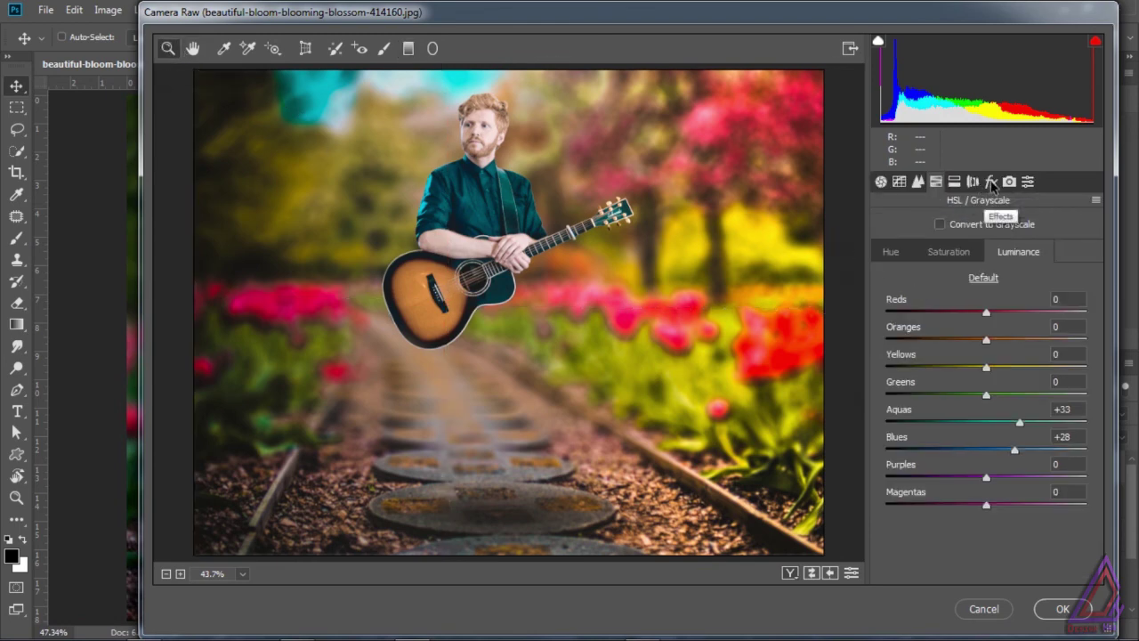
Set the overall dehaze to +13 and add a Highlight Priority vignette with amount -18, midpoint 65, roundness +28, feather 66 and highlights 33
{"action": "left_click", "coordinate": [993, 183]}
{"action": "left_click_drag", "start_coordinate": [986, 254], "coordinate": [1005, 256]}
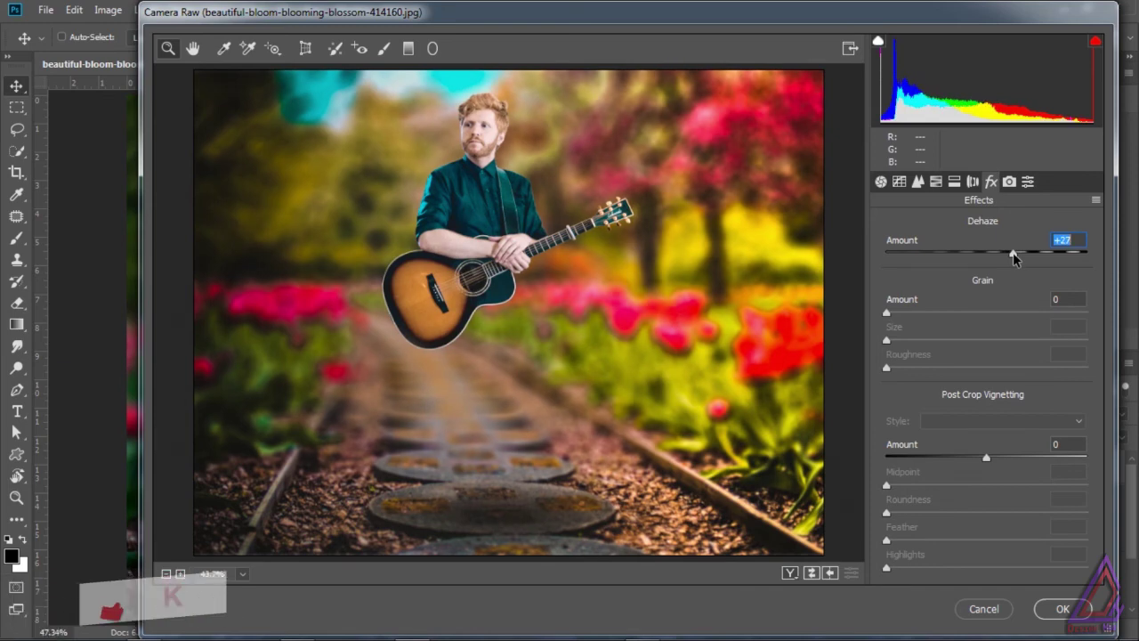
{"action": "left_click_drag", "start_coordinate": [986, 457], "coordinate": [966, 461]}
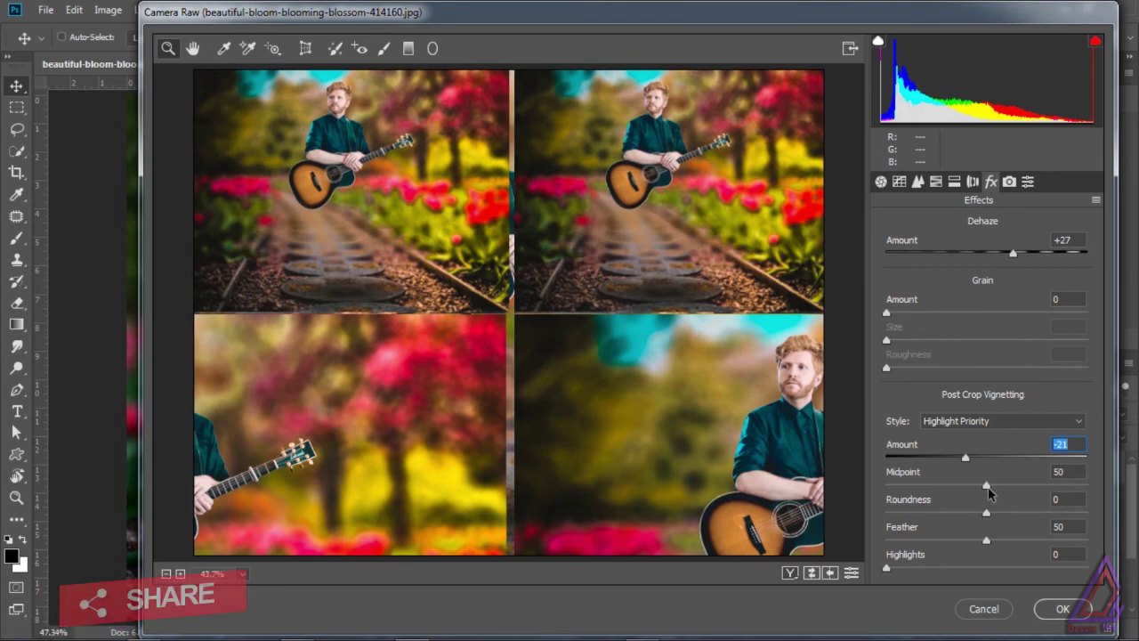
{"action": "left_click_drag", "start_coordinate": [987, 487], "coordinate": [1022, 540]}
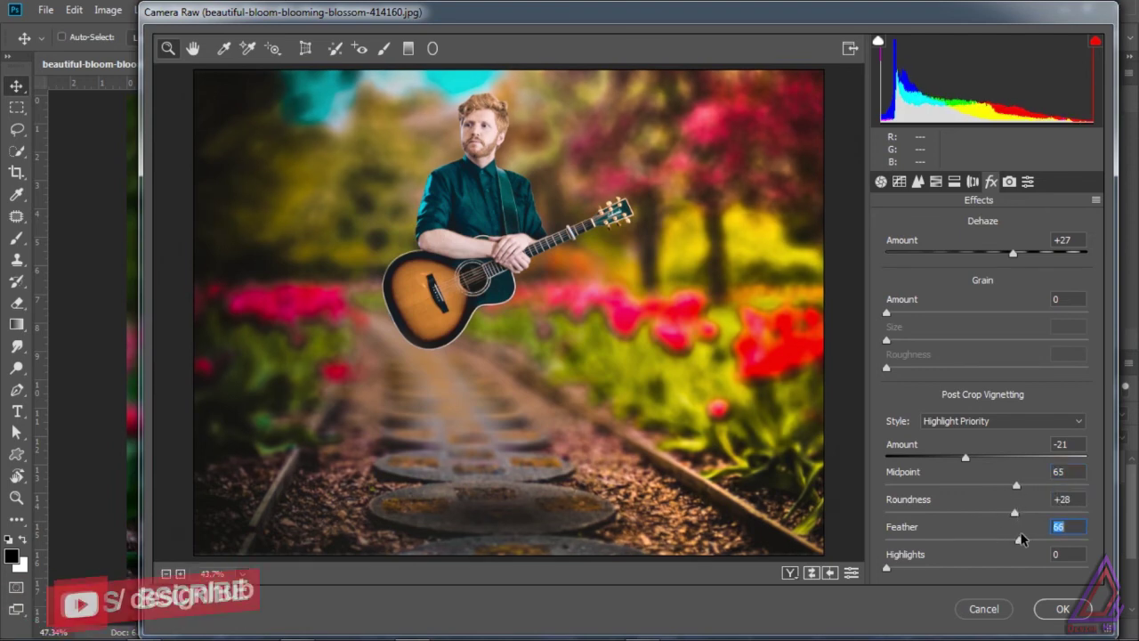
{"action": "left_click_drag", "start_coordinate": [885, 568], "coordinate": [943, 568]}
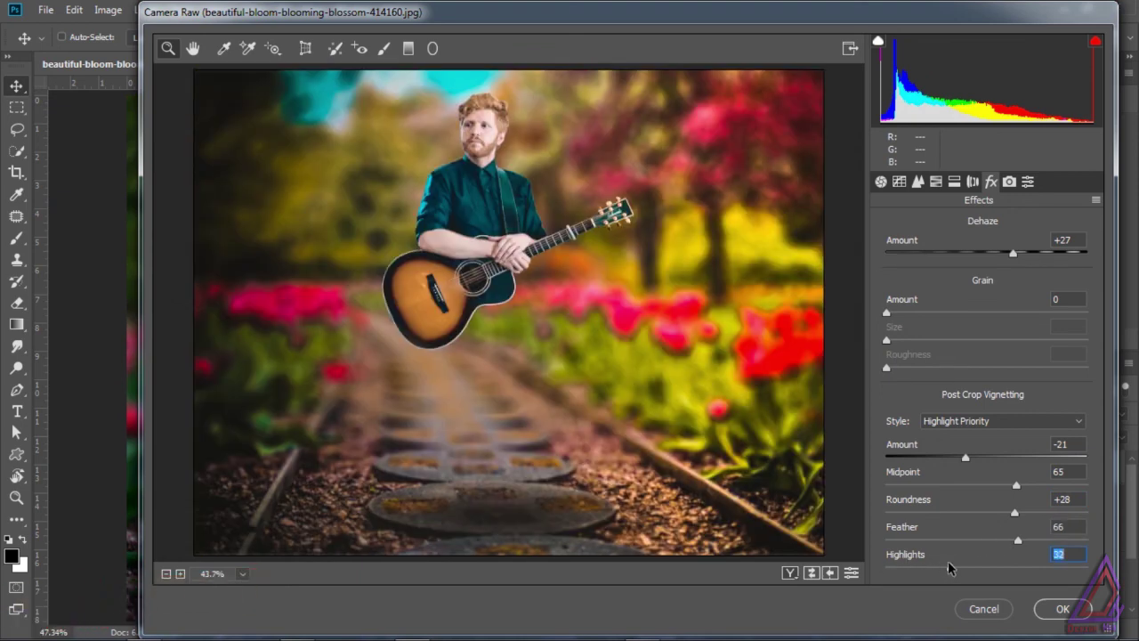
{"action": "left_click_drag", "start_coordinate": [966, 457], "coordinate": [970, 460]}
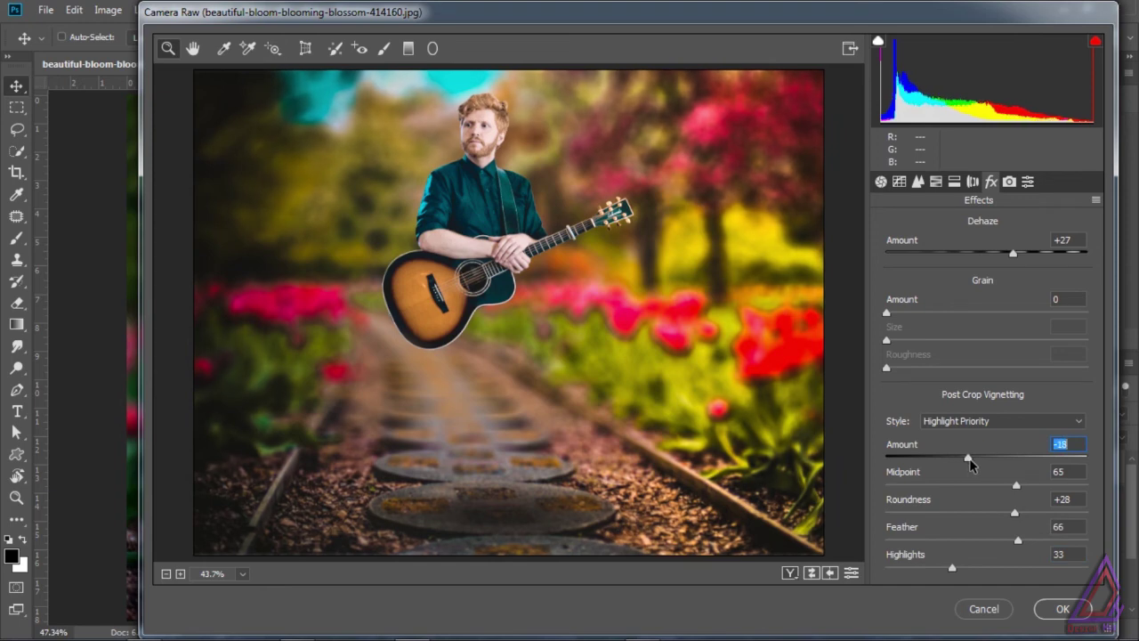
{"action": "left_click_drag", "start_coordinate": [1015, 253], "coordinate": [1007, 254]}
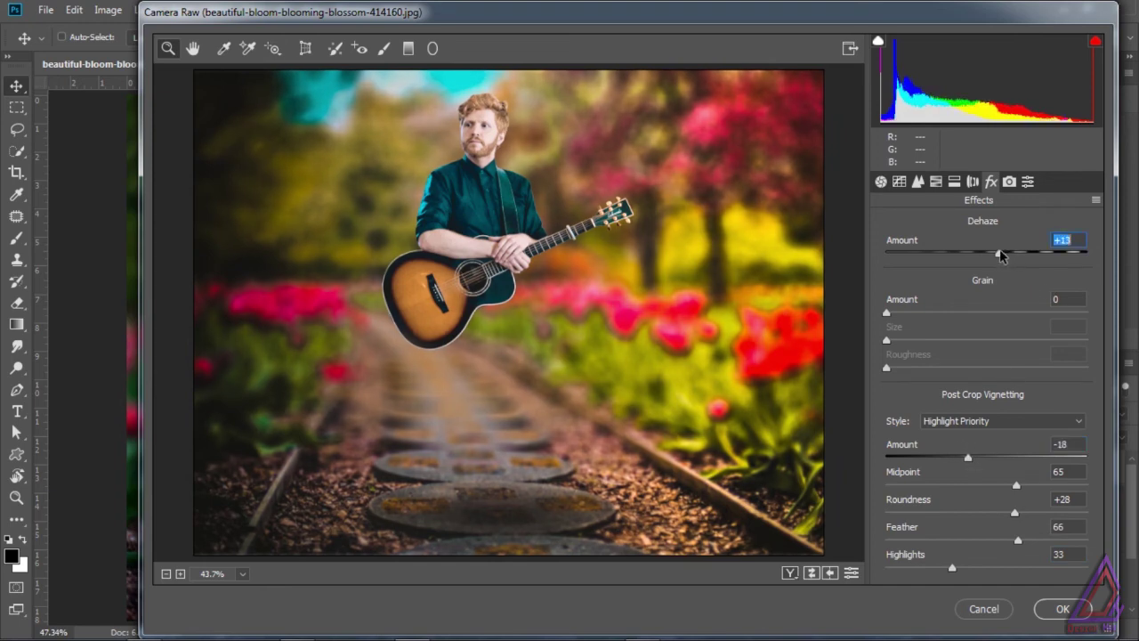
Refine the basic adjustments to temperature +11, highlights -17, clarity +19, vibrance +43 and saturation +7
{"action": "left_click", "coordinate": [881, 183]}
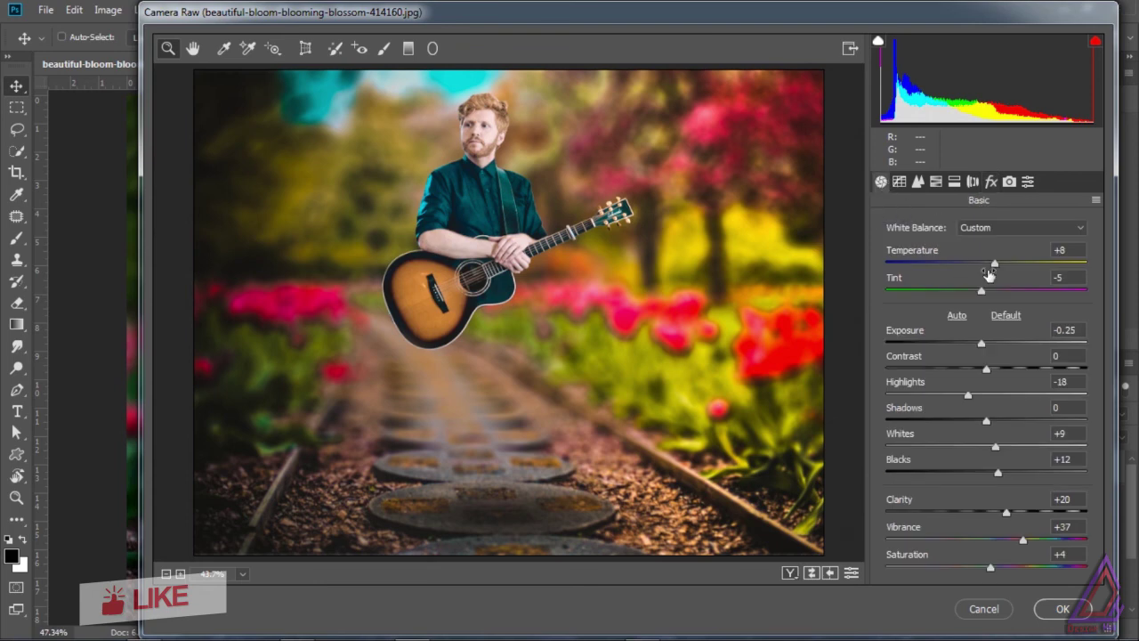
{"action": "left_click", "coordinate": [982, 345]}
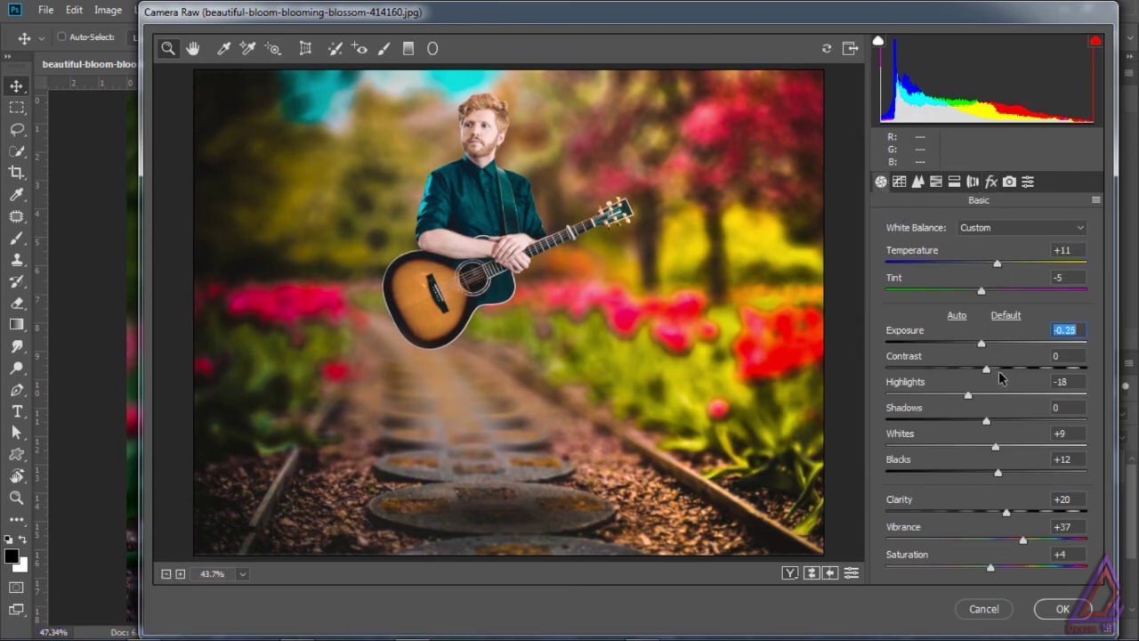
{"action": "left_click", "coordinate": [988, 372]}
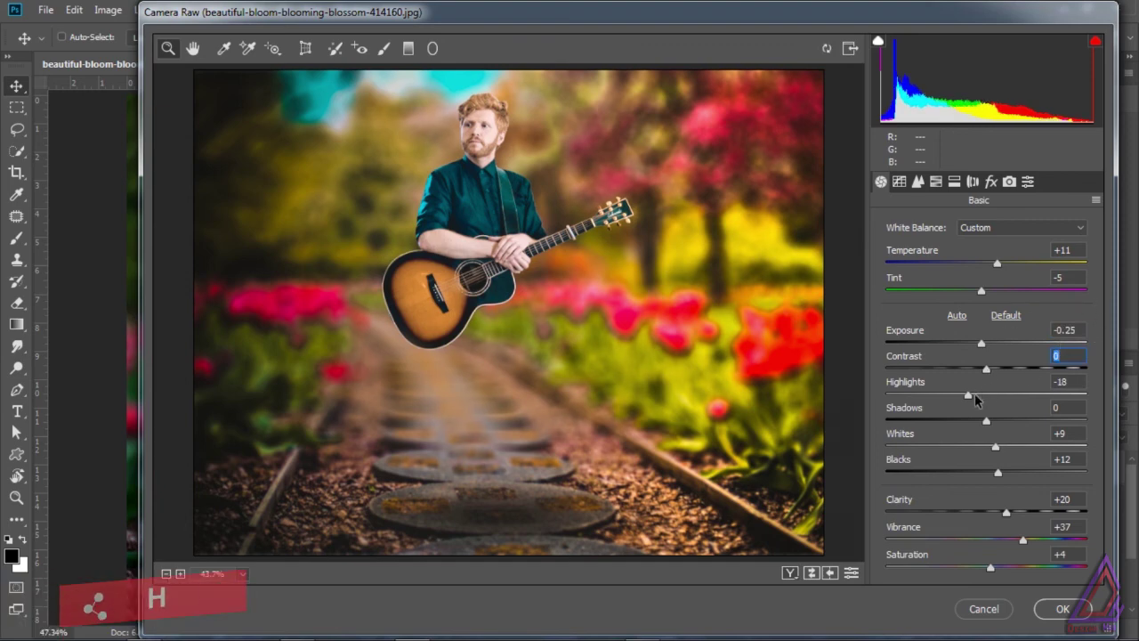
{"action": "left_click_drag", "start_coordinate": [968, 396], "coordinate": [971, 397]}
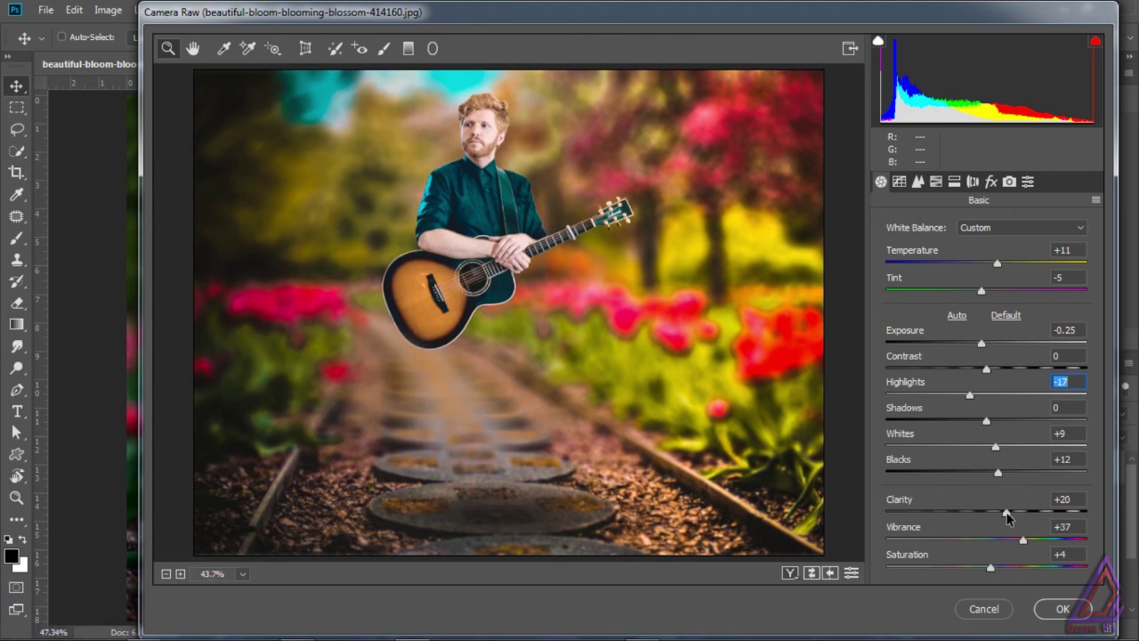
{"action": "left_click_drag", "start_coordinate": [1006, 513], "coordinate": [1008, 514]}
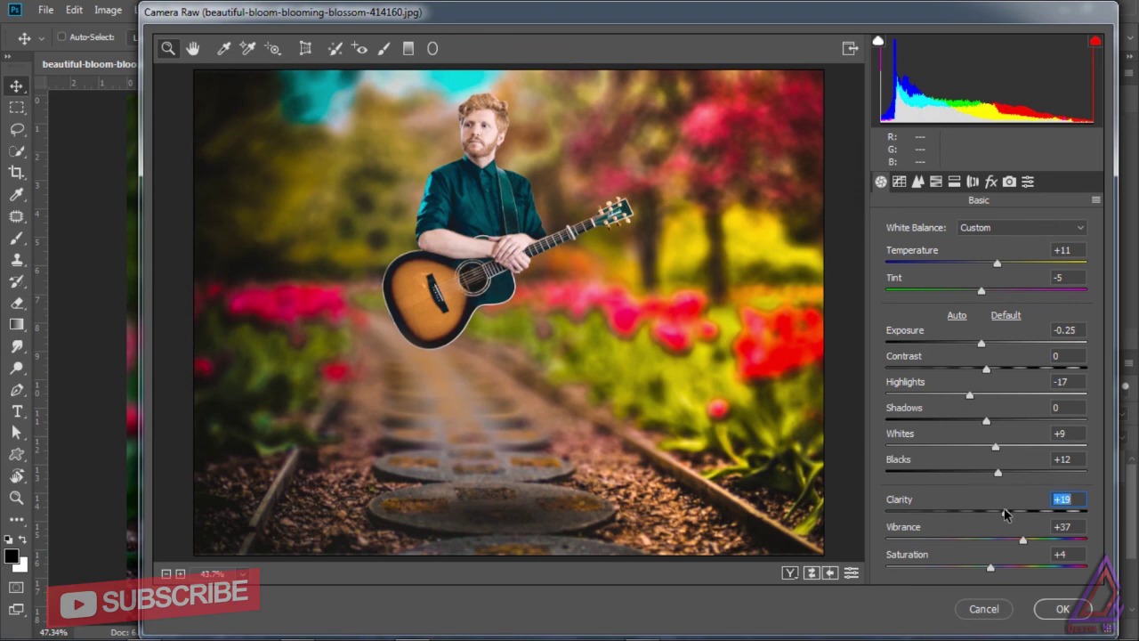
{"action": "left_click_drag", "start_coordinate": [1024, 539], "coordinate": [1029, 541]}
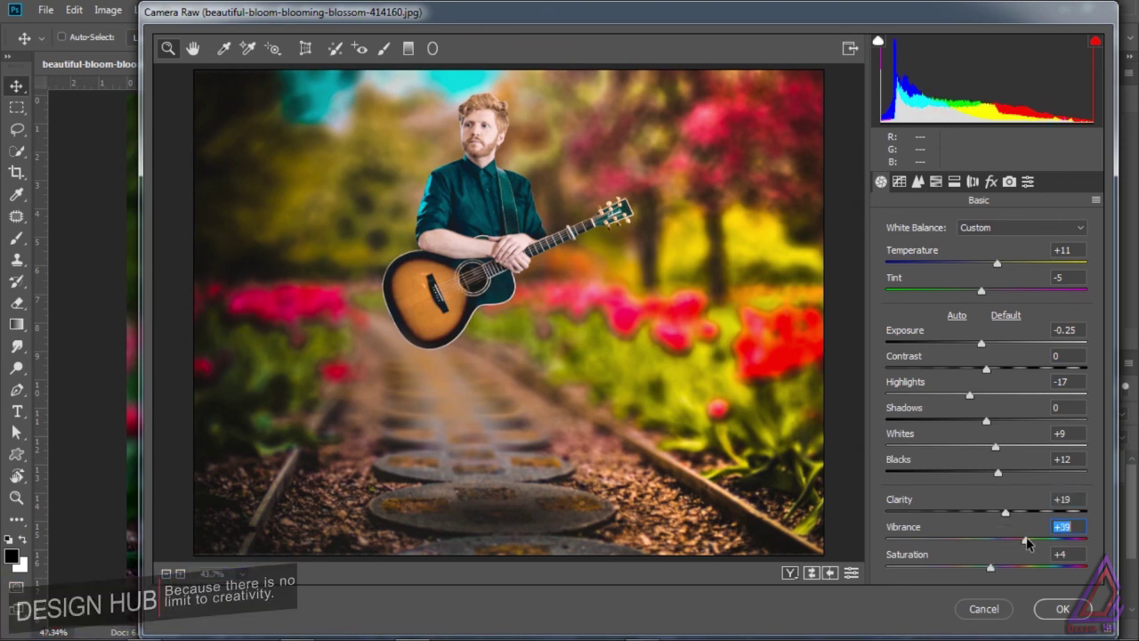
{"action": "left_click_drag", "start_coordinate": [1029, 541], "coordinate": [995, 569]}
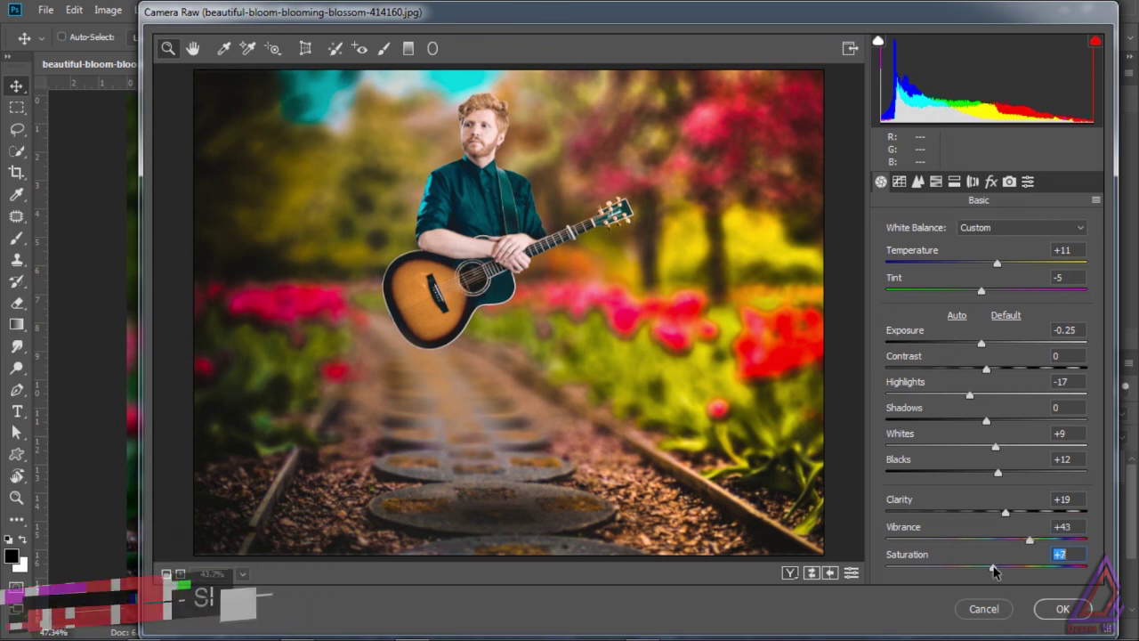
Add a midtone point to the green channel's tone curve and lower its shadows with a point at input 77, output 69
{"action": "left_click", "coordinate": [899, 182]}
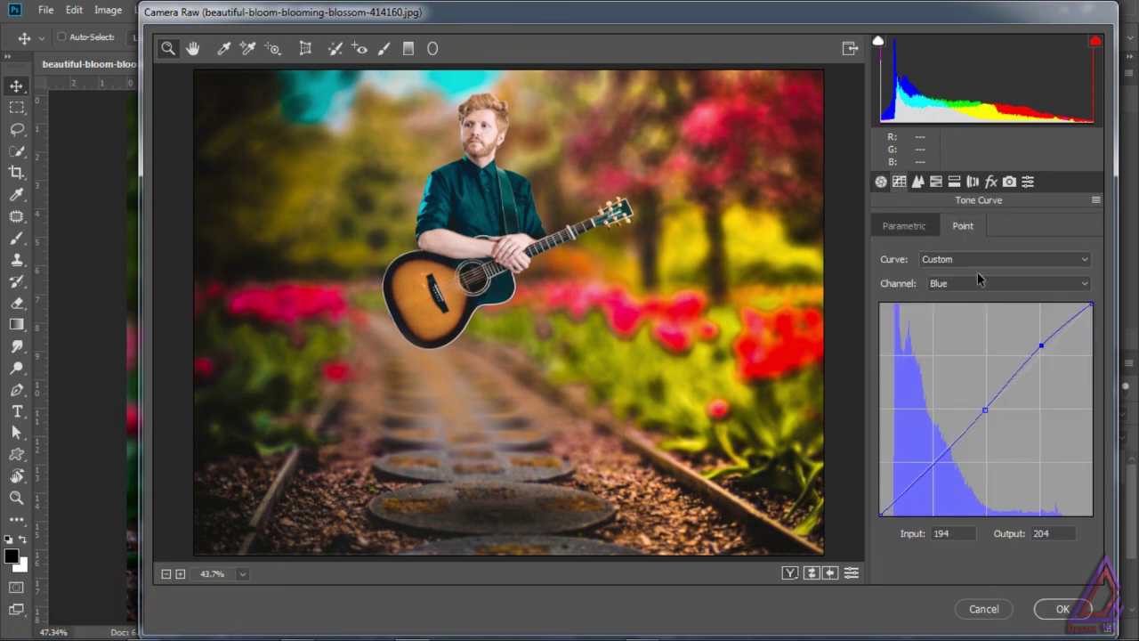
{"action": "left_click", "coordinate": [977, 283]}
{"action": "left_click", "coordinate": [975, 324]}
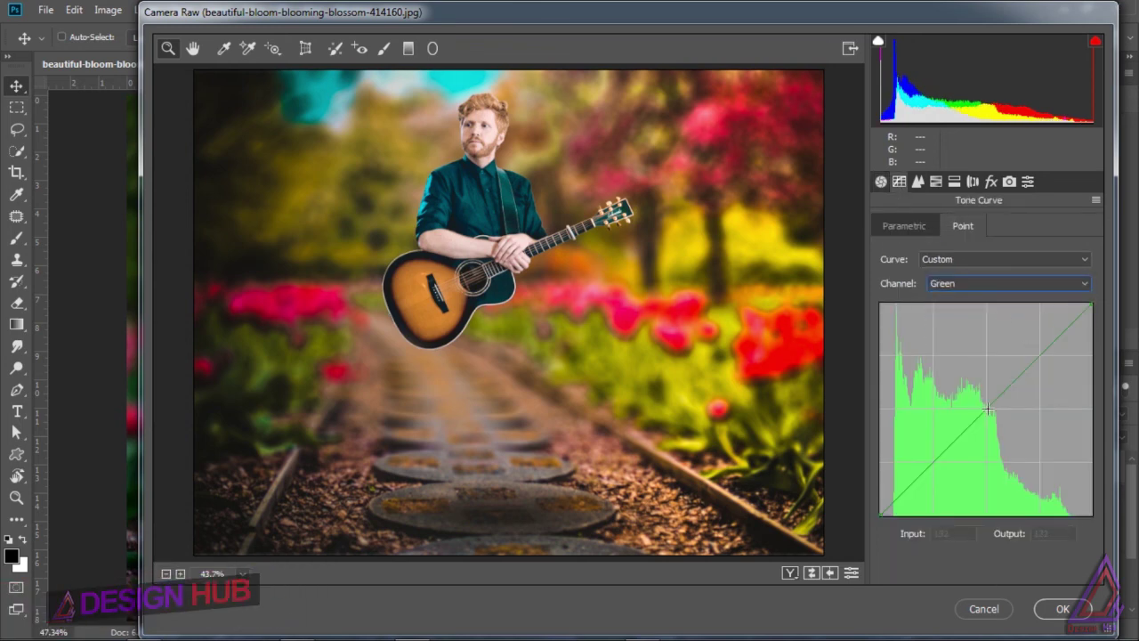
{"action": "left_click", "coordinate": [987, 409]}
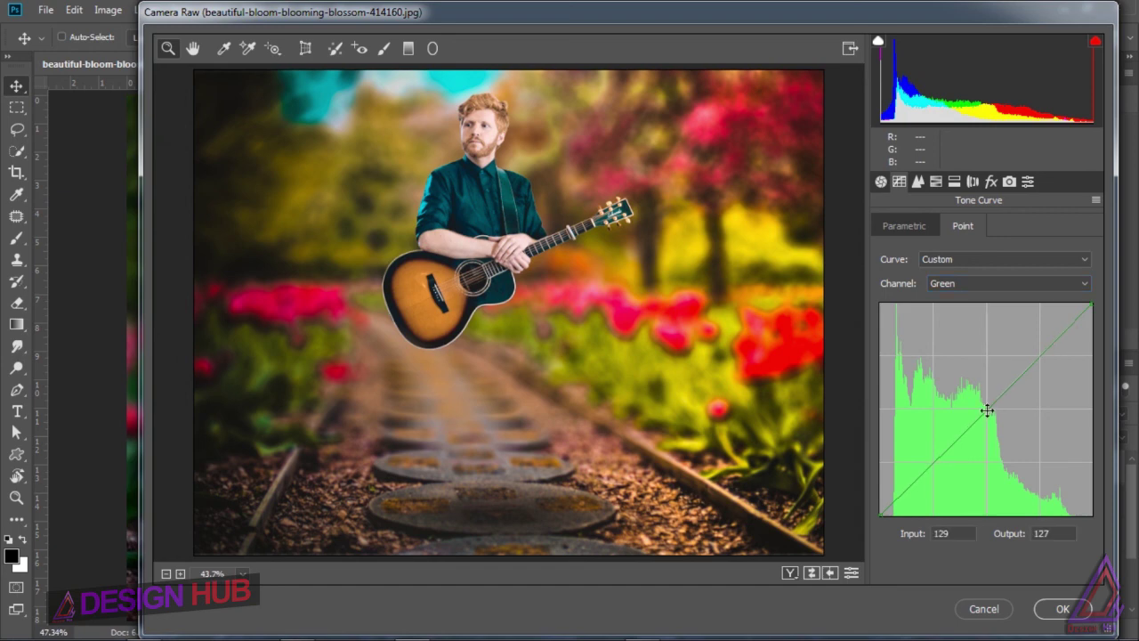
{"action": "left_click", "coordinate": [941, 455]}
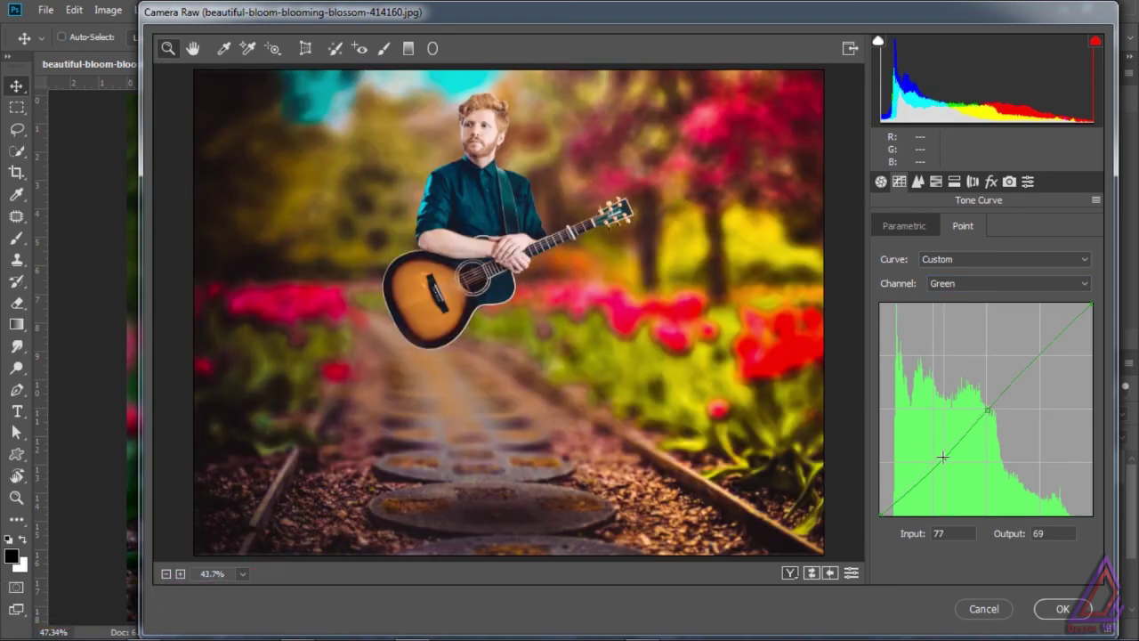
Add a highlight point to the green curve, set its midtone point to input 128, output 129, and apply the Camera Raw filter
{"action": "left_click", "coordinate": [1038, 354]}
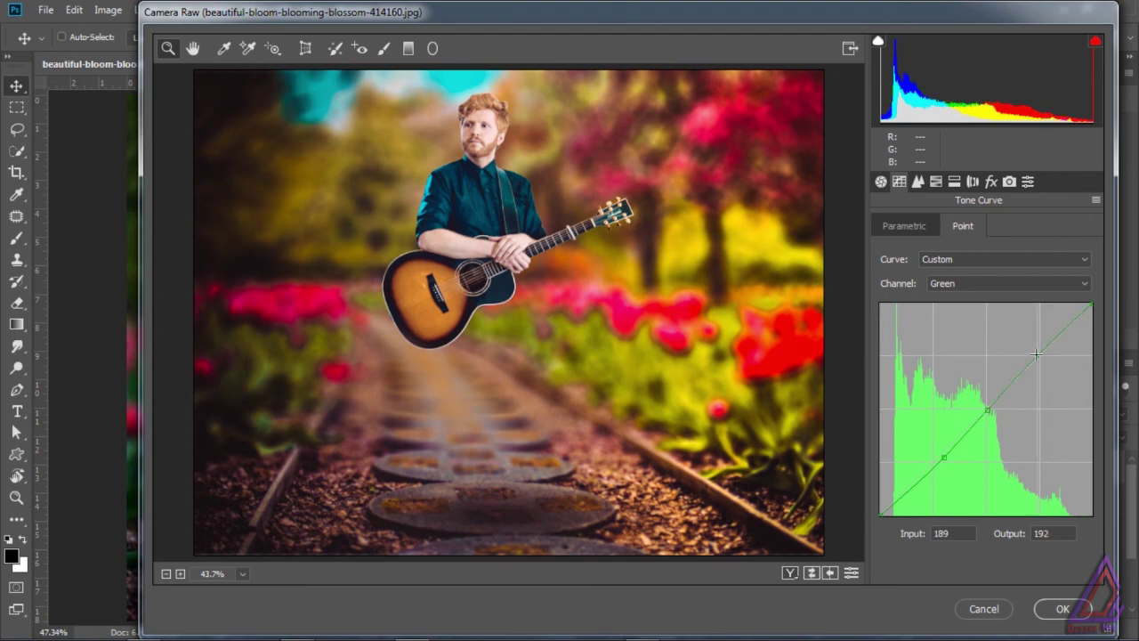
{"action": "left_click", "coordinate": [1040, 355]}
{"action": "left_click_drag", "start_coordinate": [1043, 351], "coordinate": [1043, 354]}
{"action": "left_click", "coordinate": [988, 411]}
{"action": "left_click_drag", "start_coordinate": [987, 411], "coordinate": [985, 410]}
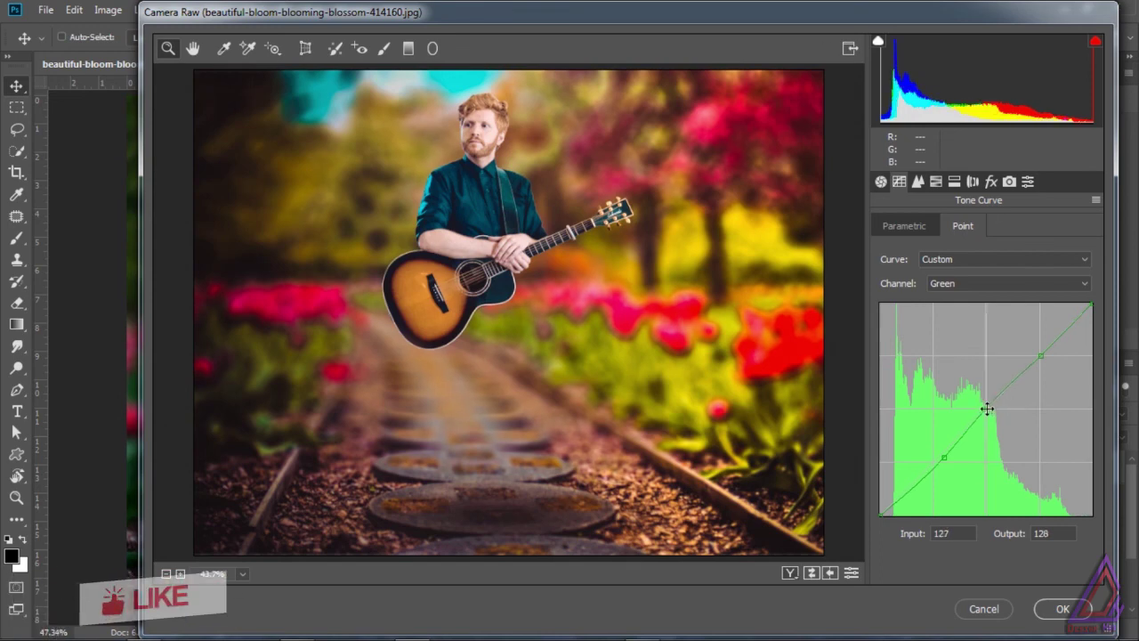
{"action": "left_click_drag", "start_coordinate": [987, 408], "coordinate": [987, 408]}
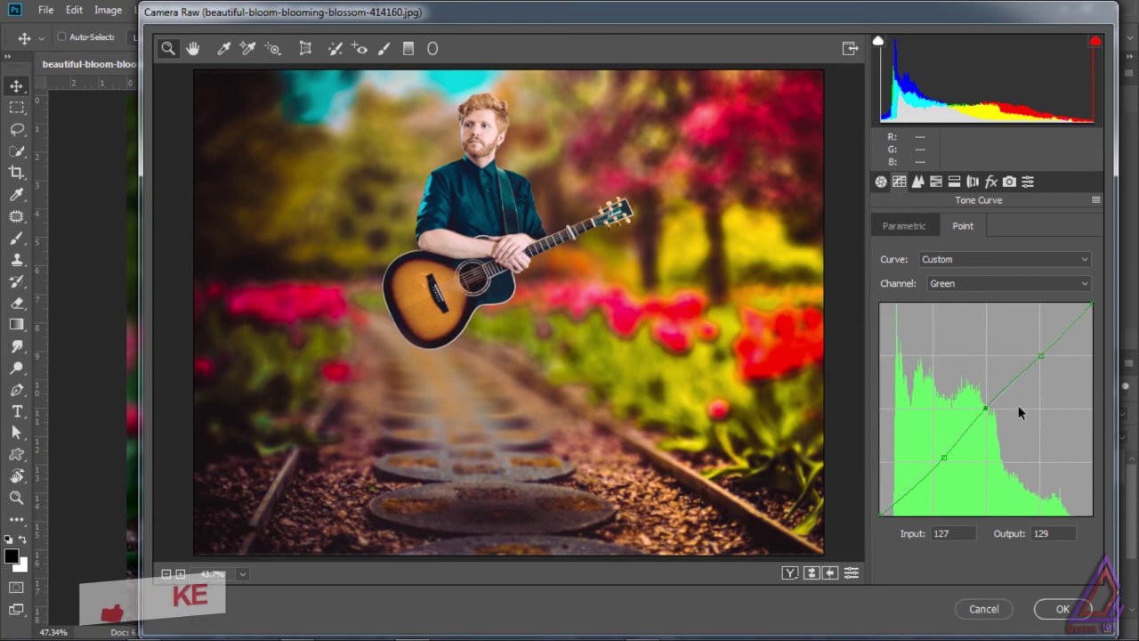
{"action": "left_click_drag", "start_coordinate": [985, 408], "coordinate": [986, 408]}
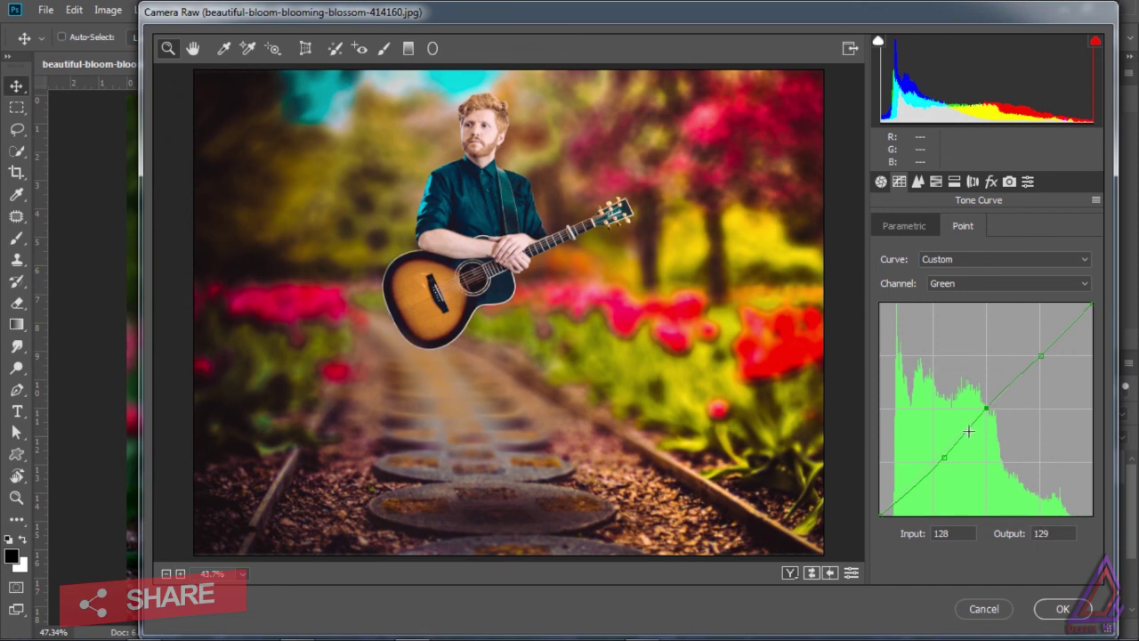
{"action": "left_click", "coordinate": [1060, 610]}
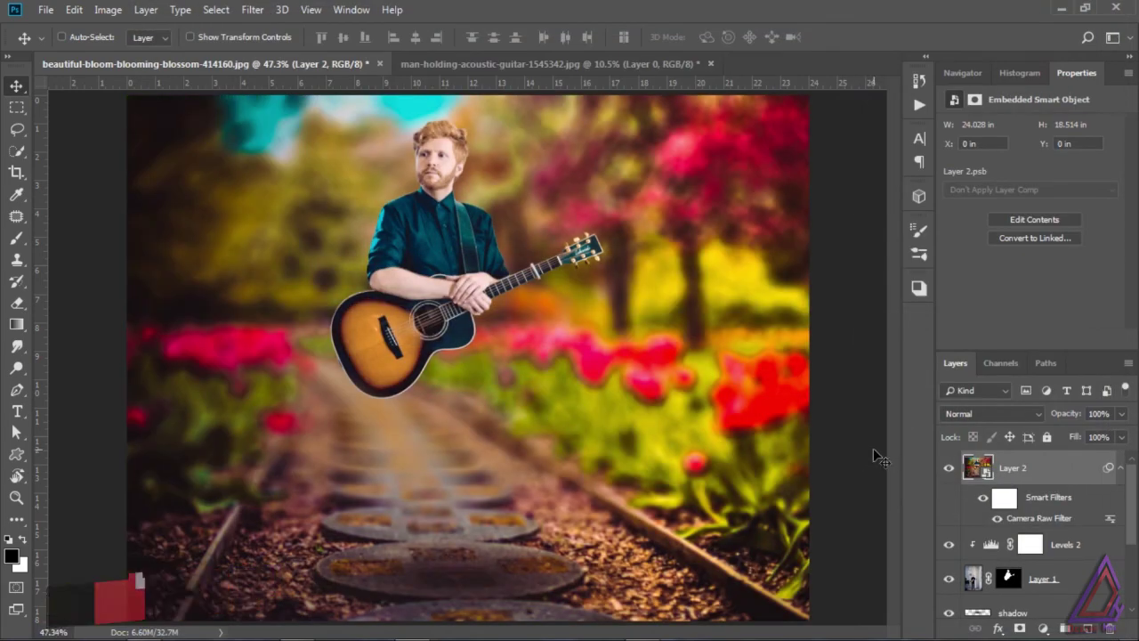
Select the color-graded Layer 2 smart object at the top of the layer stack
{"action": "mouse_move", "coordinate": [1135, 513]}
{"action": "left_mouse_down"}
{"action": "mouse_move", "coordinate": [1135, 544]}
{"action": "mouse_move", "coordinate": [1133, 514]}
{"action": "left_mouse_up"}
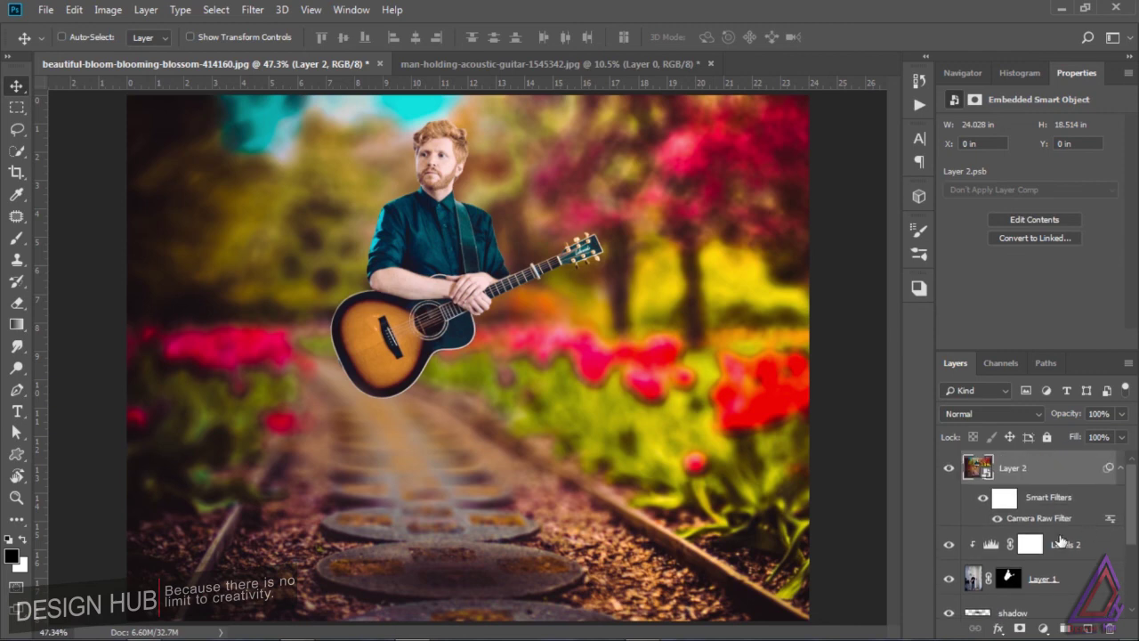
{"action": "left_click", "coordinate": [976, 578]}
{"action": "left_click", "coordinate": [1032, 470]}
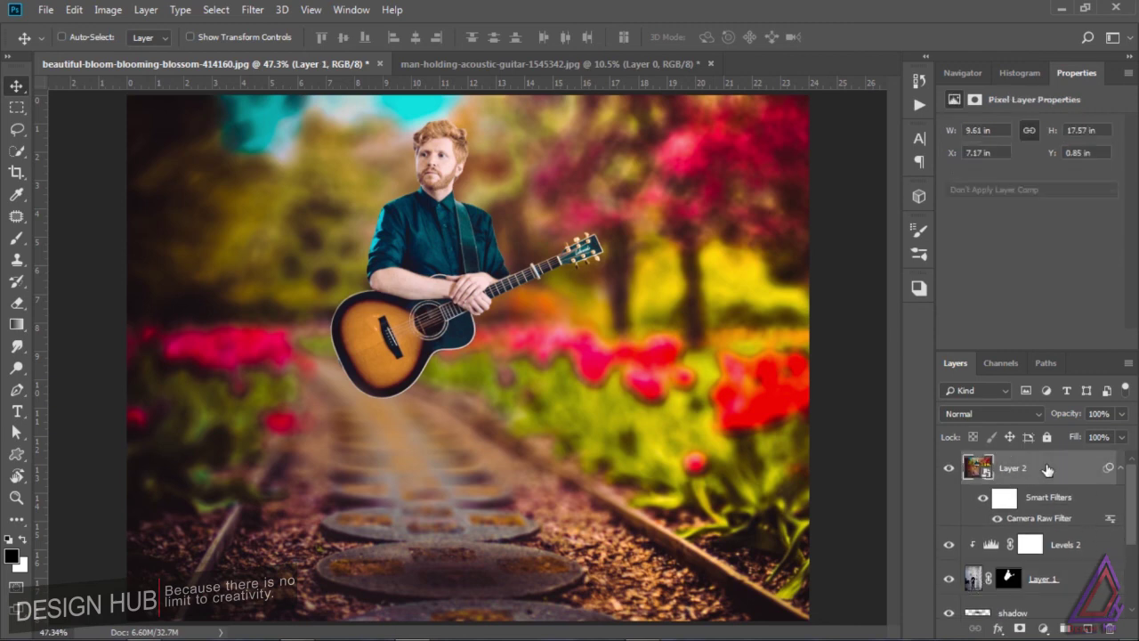